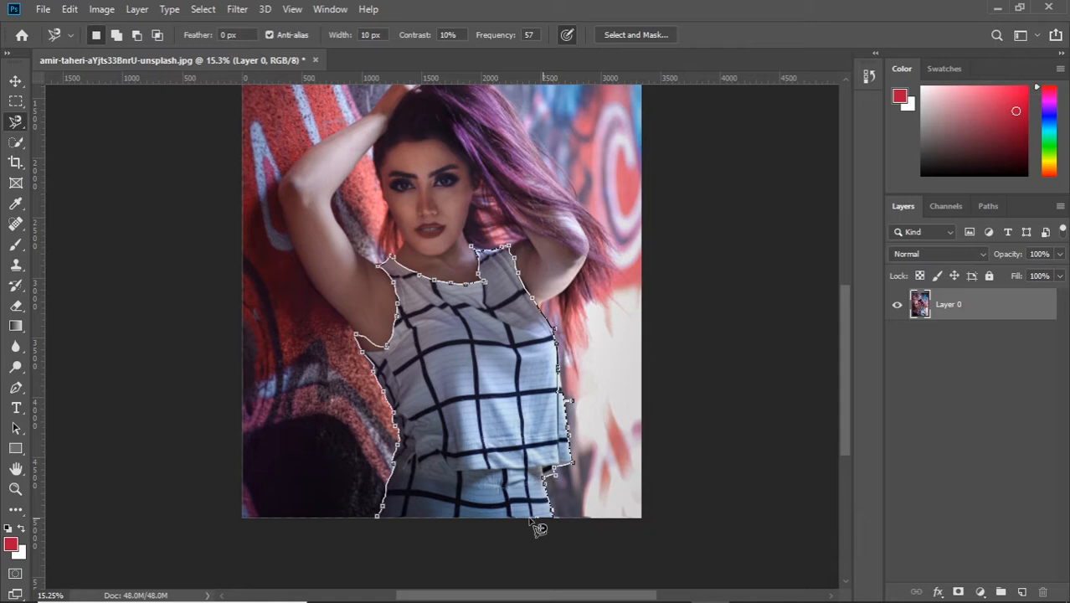
Step: Close the Magnetic Lasso outline along the photo's lower edge to select the checkered top
click(402, 518)
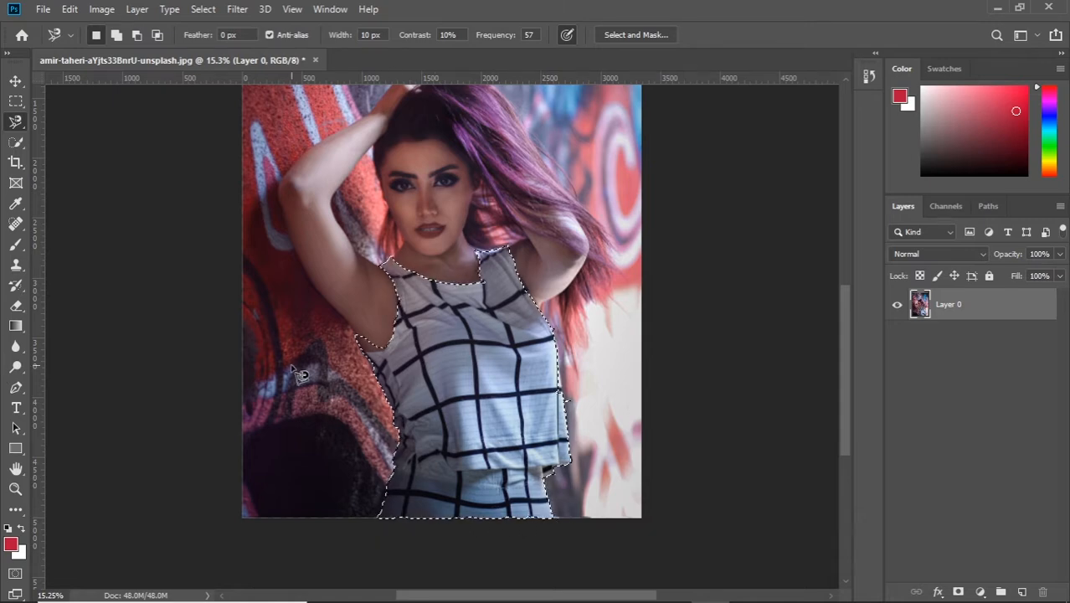
Step: Draw a closed Pen path around the excess skin selected under the armpit on the left of the photo
scroll(465, 314, up, 5)
scroll(444, 335, up, 2)
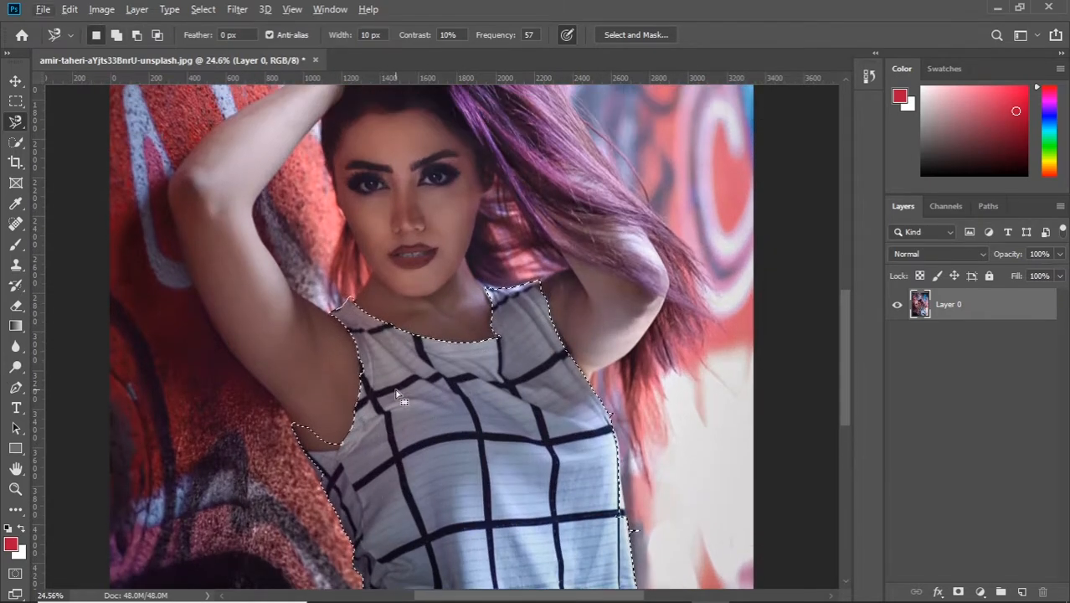
scroll(396, 385, up, 4)
click(15, 387)
drag(290, 481, 317, 479)
click(314, 473)
click(311, 435)
click(246, 415)
click(233, 430)
click(237, 460)
click(262, 482)
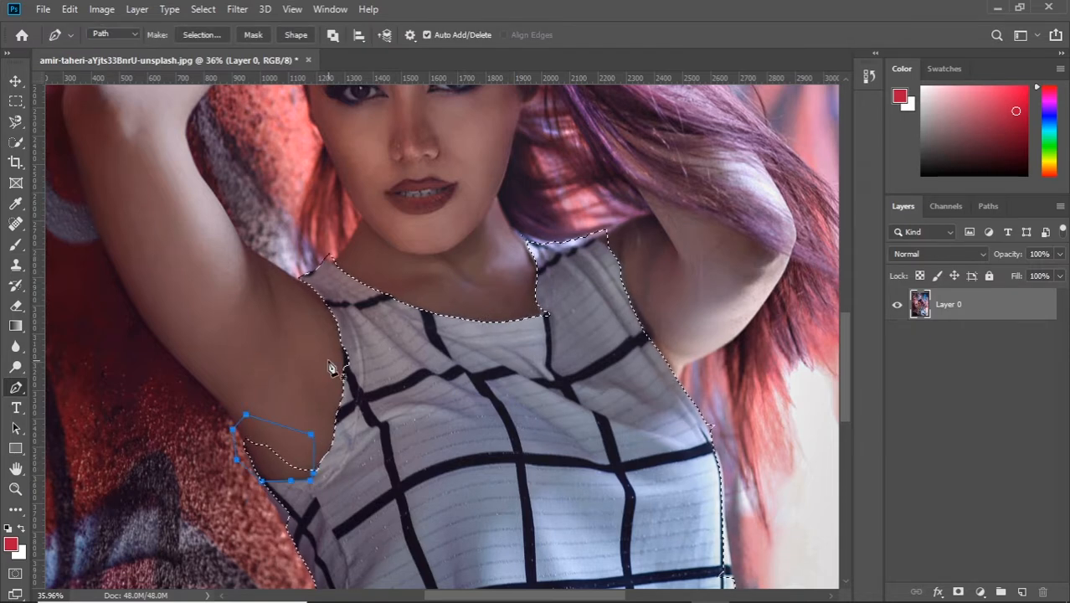
Step: Convert the armpit path to a selection and subtract it from the top's selection
right_click(329, 359)
click(382, 76)
click(614, 329)
click(740, 143)
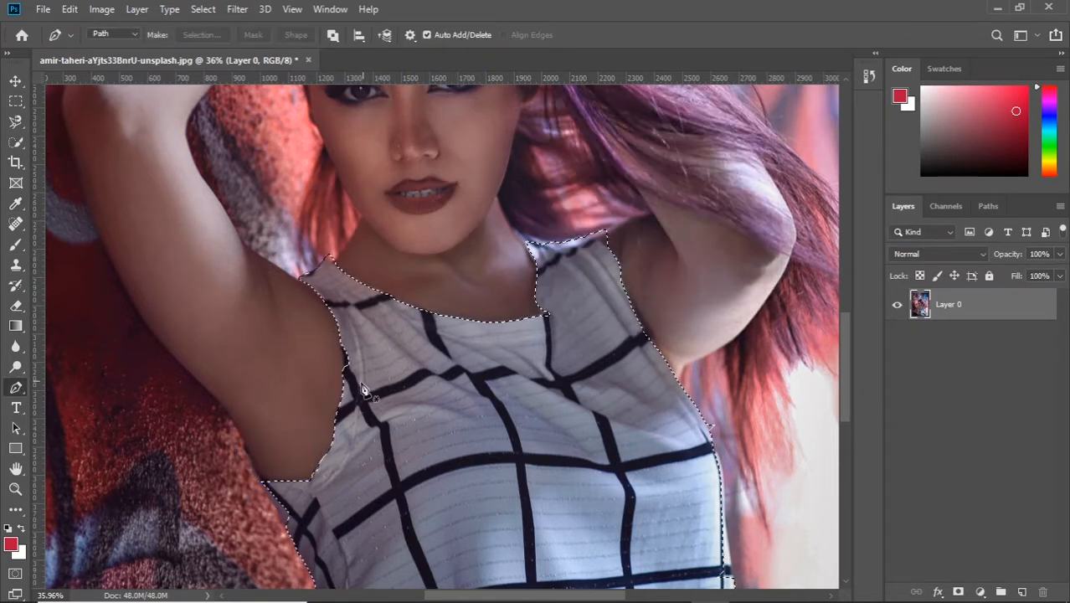
Step: Draw a closed Pen path around the unselected notch at the dark stripe on the left armhole edge
scroll(361, 388, up, 3)
scroll(358, 381, up, 3)
click(311, 321)
click(321, 349)
click(320, 363)
click(317, 377)
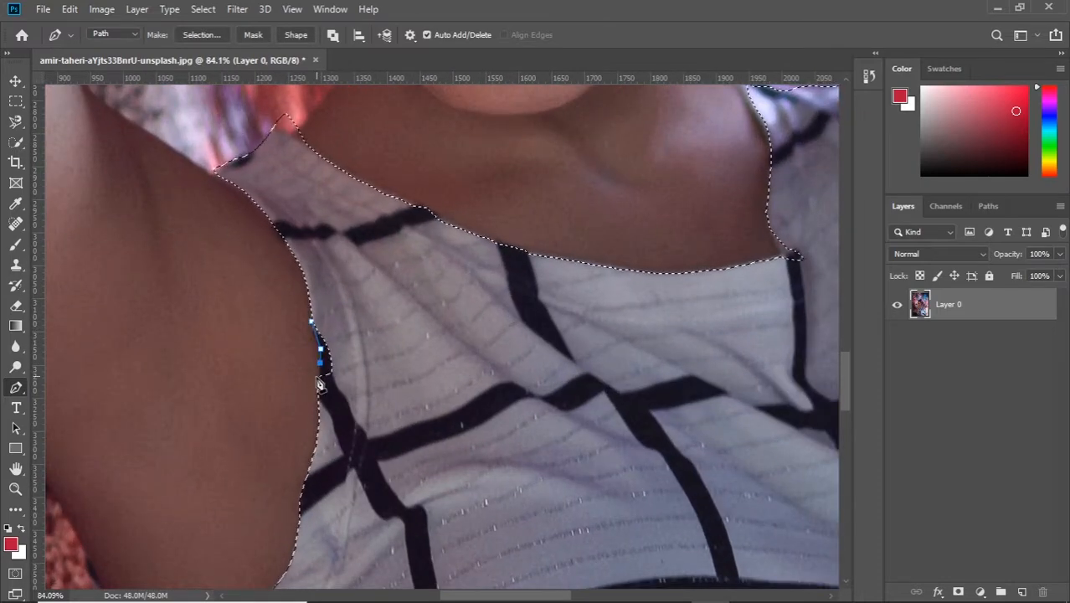
click(331, 399)
click(352, 374)
click(350, 353)
click(339, 336)
click(311, 321)
Step: Convert the armhole notch path to a selection and add it to the top's selection
right_click(461, 245)
click(524, 313)
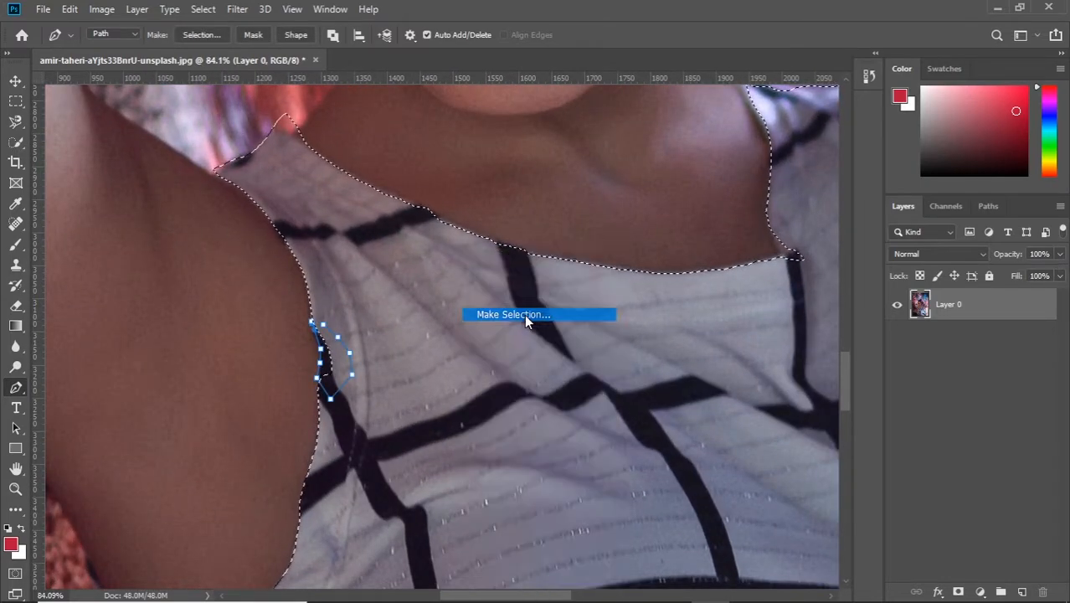
click(744, 144)
Step: Draw a closed Pen path around the upper end of the left shoulder strap, following its outer edge
scroll(520, 226, up, 3)
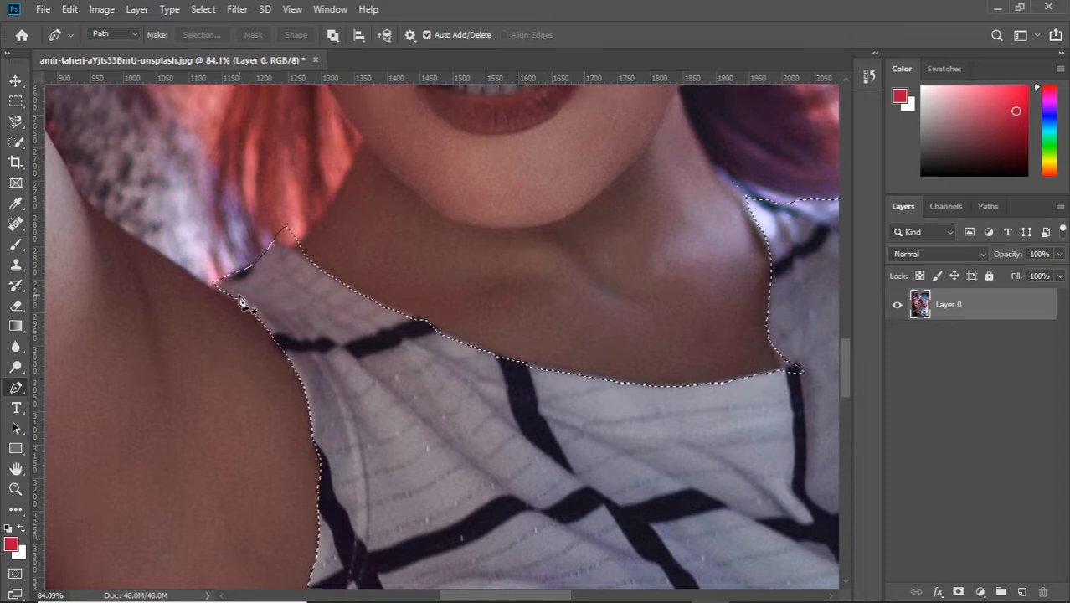
click(225, 295)
click(208, 284)
click(225, 274)
click(248, 267)
click(275, 242)
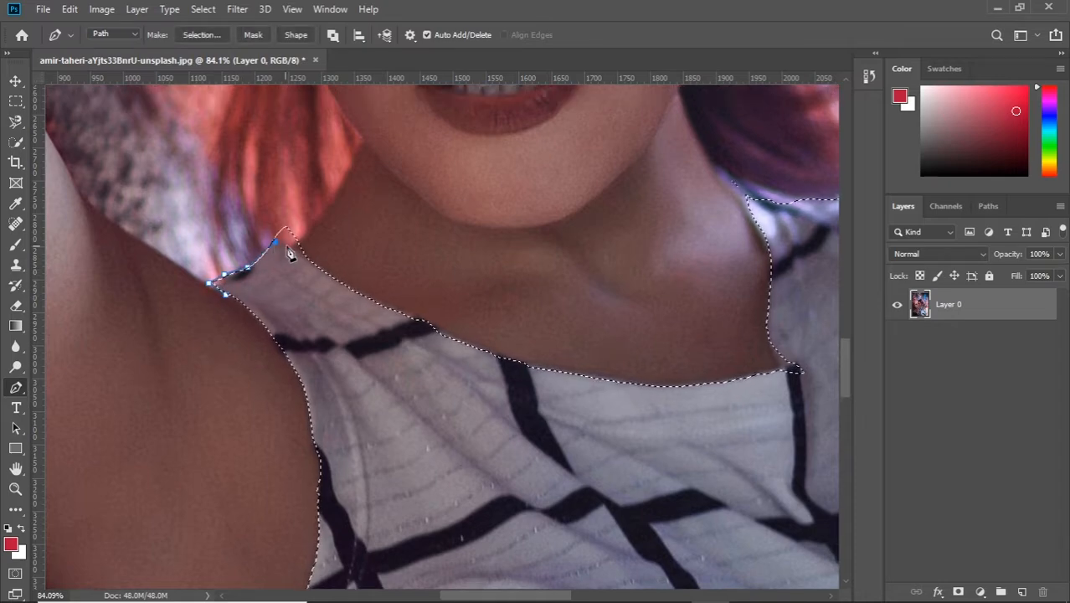
click(290, 248)
click(312, 272)
click(277, 294)
click(253, 299)
click(226, 294)
Step: Convert the left shoulder strap path to a selection and add it to the top's selection
right_click(449, 342)
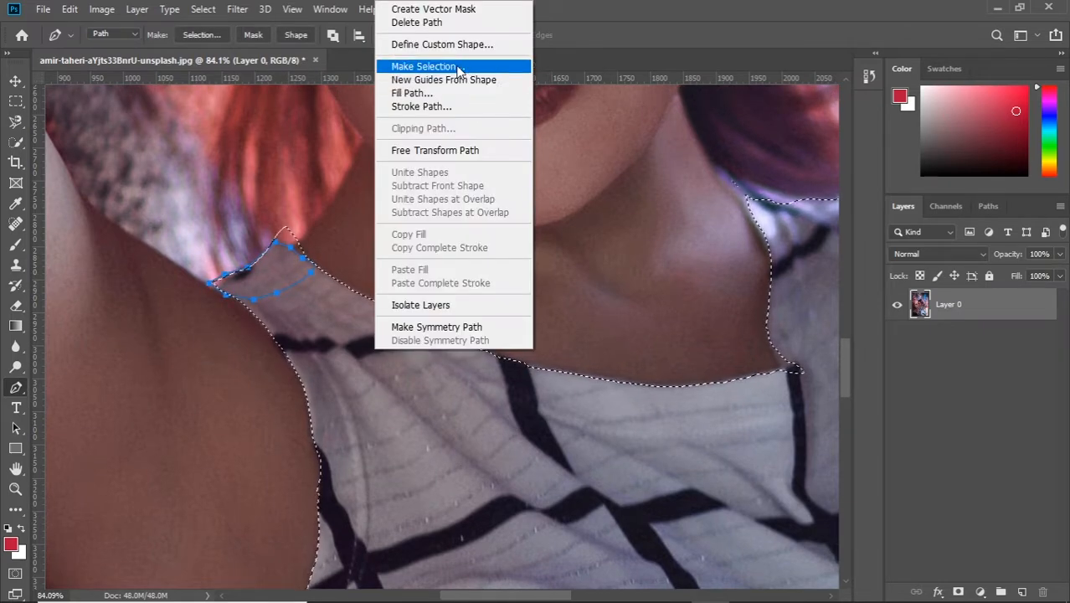
click(494, 132)
click(744, 145)
Step: Draw a Pen path around the selected skin and background peak just above the left shoulder strap
click(303, 256)
click(283, 247)
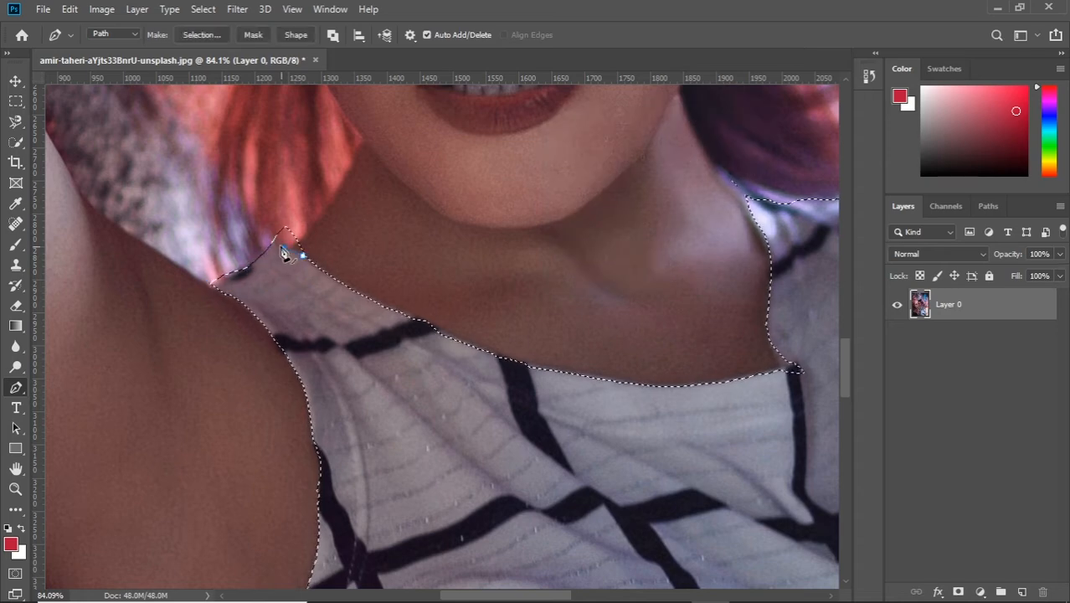
click(271, 245)
click(262, 204)
click(287, 200)
click(298, 206)
click(329, 219)
Step: Subtract the peak path from the selection with a feather radius of 0 pixels
right_click(407, 225)
click(454, 292)
click(556, 337)
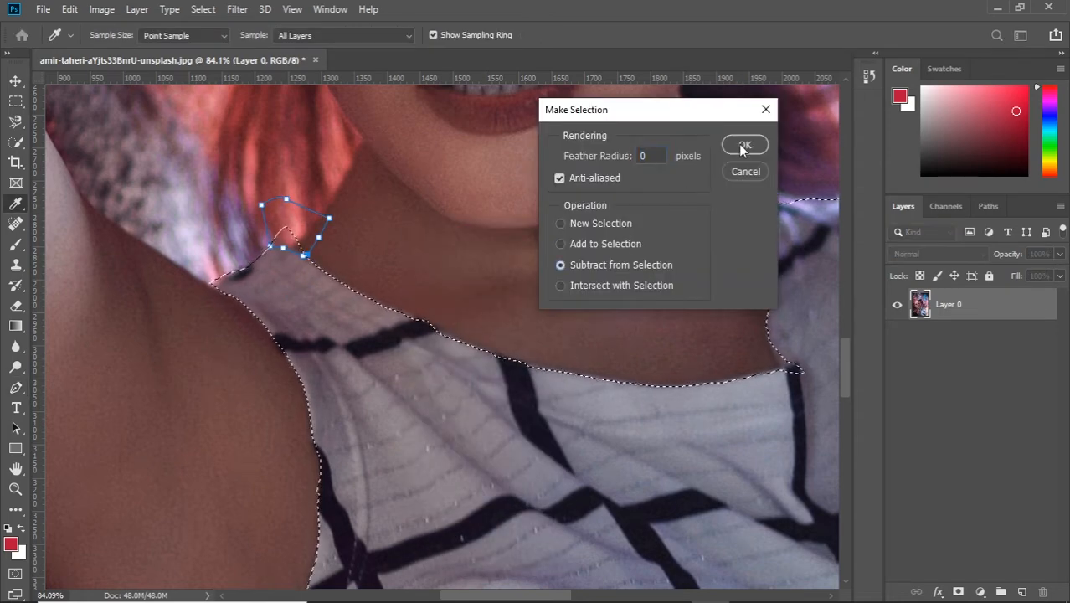
click(742, 144)
Step: Draw a closed Pen path around the unselected notch where the neckline meets the right shoulder strap
scroll(519, 293, down, 2)
drag(731, 319, 416, 332)
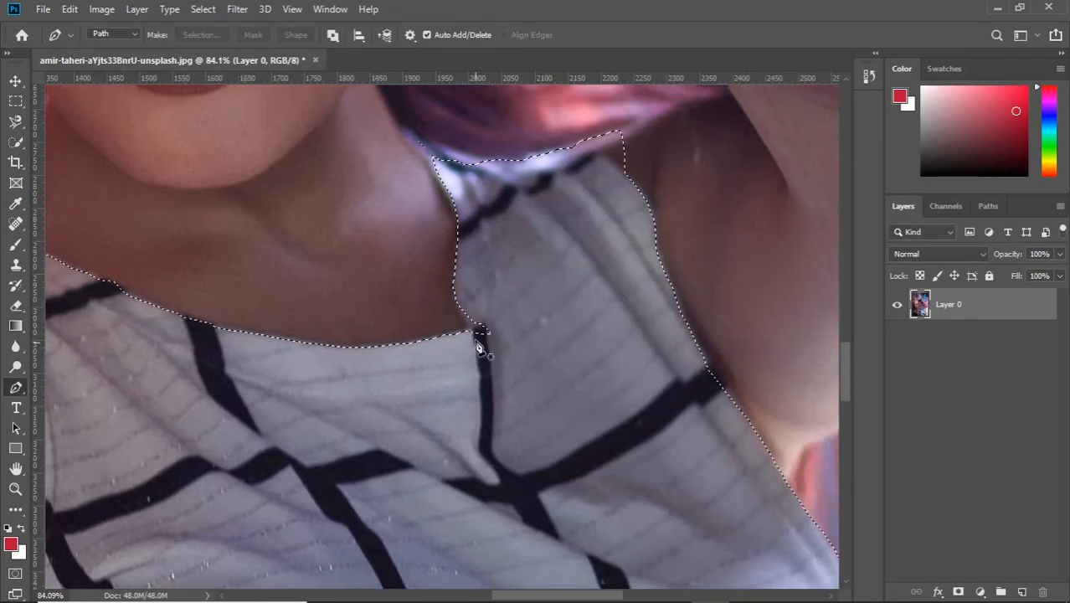
scroll(473, 339, up, 7)
click(453, 378)
click(478, 366)
click(492, 364)
click(514, 367)
click(534, 384)
click(523, 425)
click(470, 425)
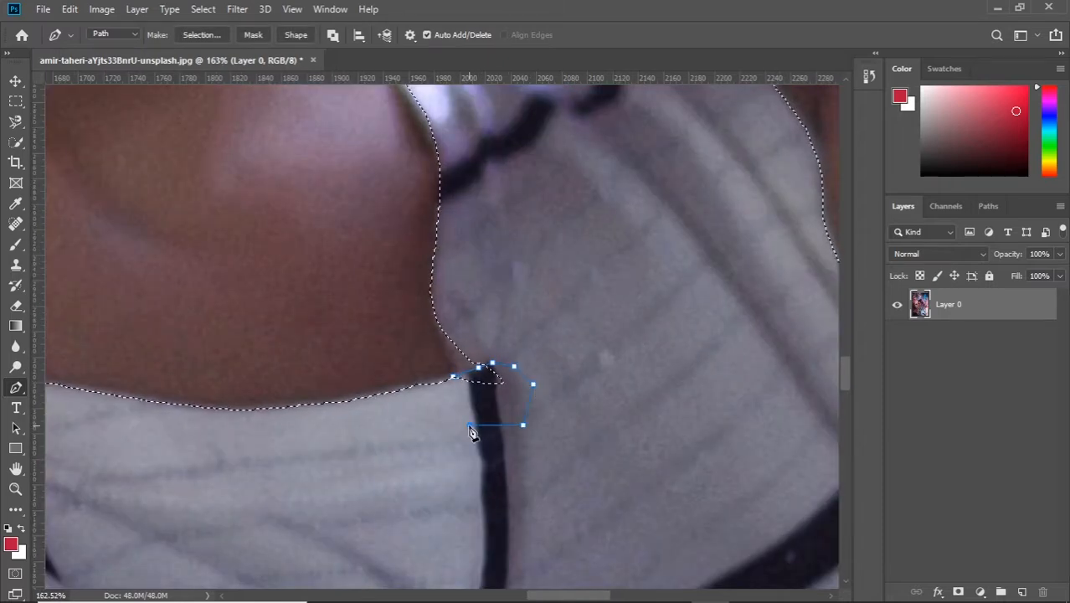
click(453, 378)
Step: Try to subtract the neckline notch path from the top's selection
right_click(645, 205)
click(670, 270)
click(744, 143)
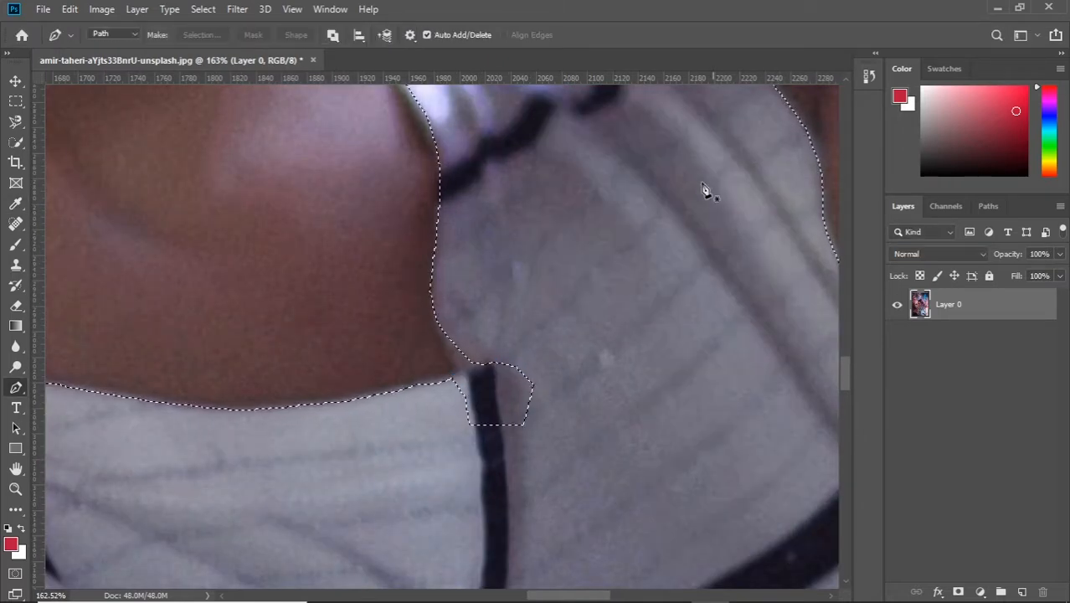
Step: Restore the neckline notch path and convert it to a selection added to the existing one
right_click(689, 201)
click(729, 265)
click(748, 141)
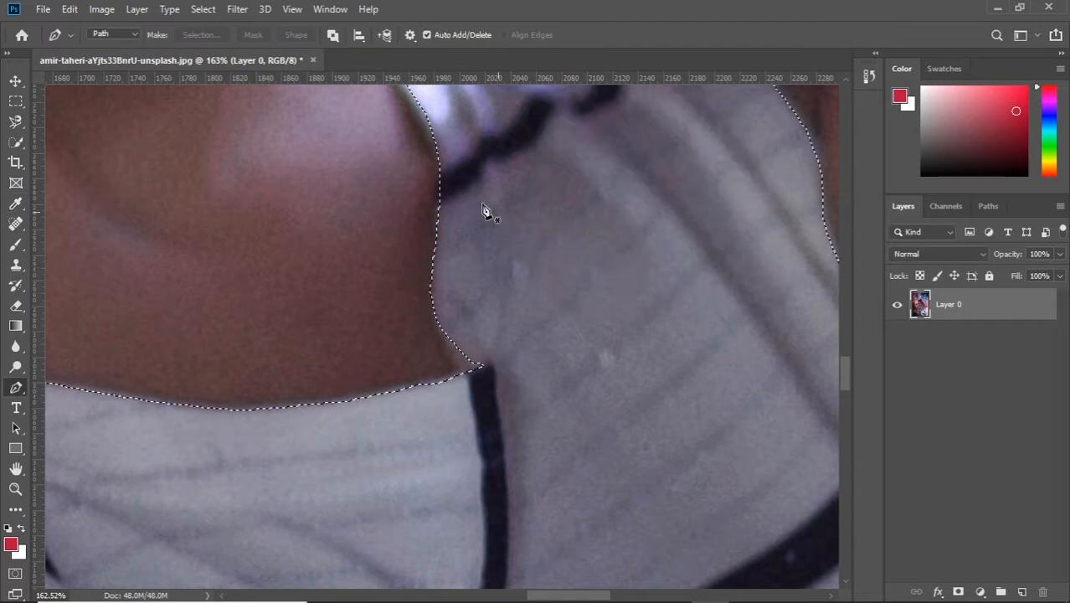
Step: Draw a closed Pen path around the bright inner corner of the right shoulder strap beside the neck
scroll(431, 276, up, 3)
click(434, 298)
click(407, 253)
click(388, 216)
click(375, 197)
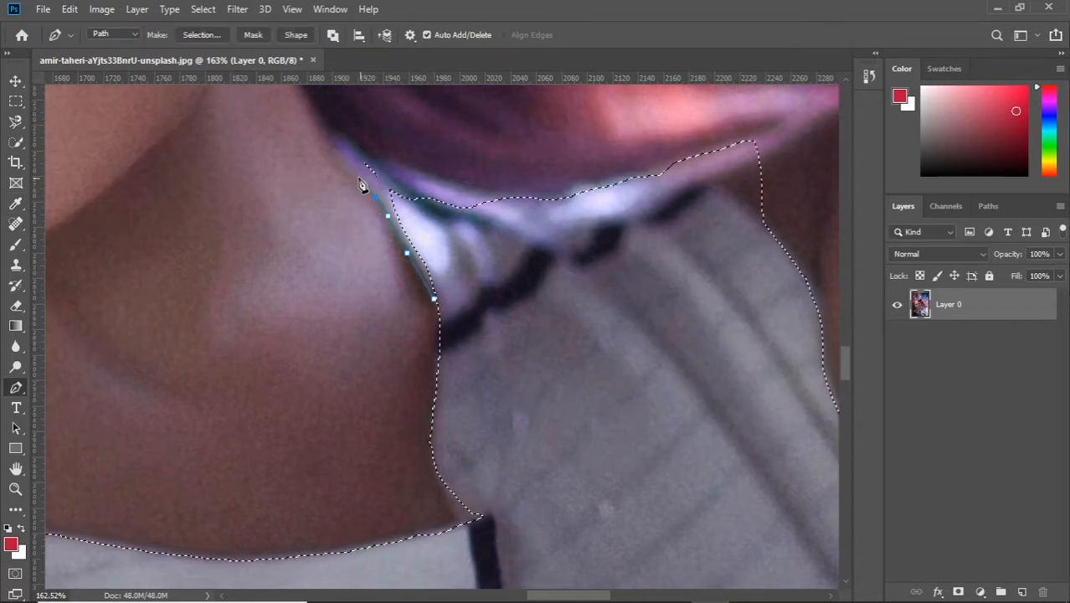
click(358, 177)
click(341, 156)
click(373, 156)
click(408, 175)
click(451, 183)
click(490, 197)
click(515, 212)
click(522, 245)
click(515, 279)
click(482, 300)
Step: Add the strap corner path to the selection with a feather radius of 0 pixels
right_click(627, 254)
click(666, 321)
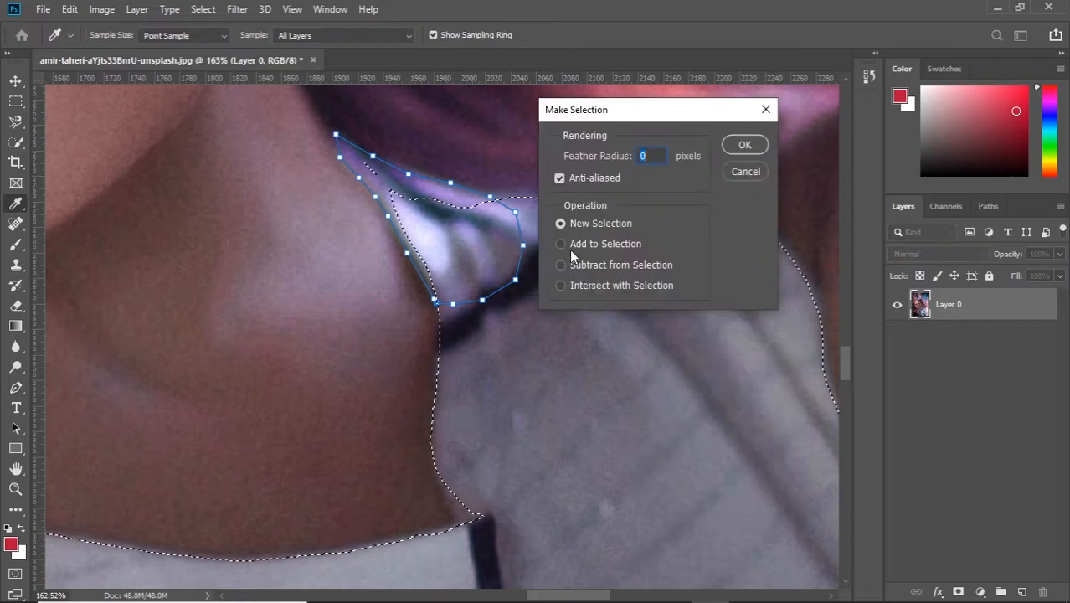
click(560, 244)
key(Return)
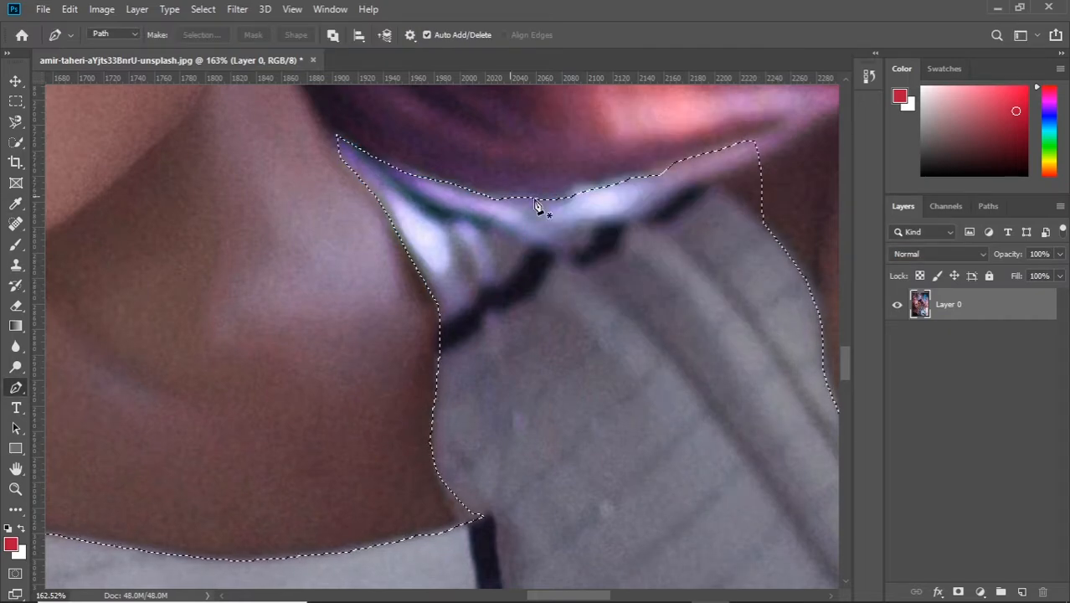
Step: Outline the excess skin beyond the outer corner of the right strap with the Pen tool and subtract it from the selection
click(674, 172)
click(704, 178)
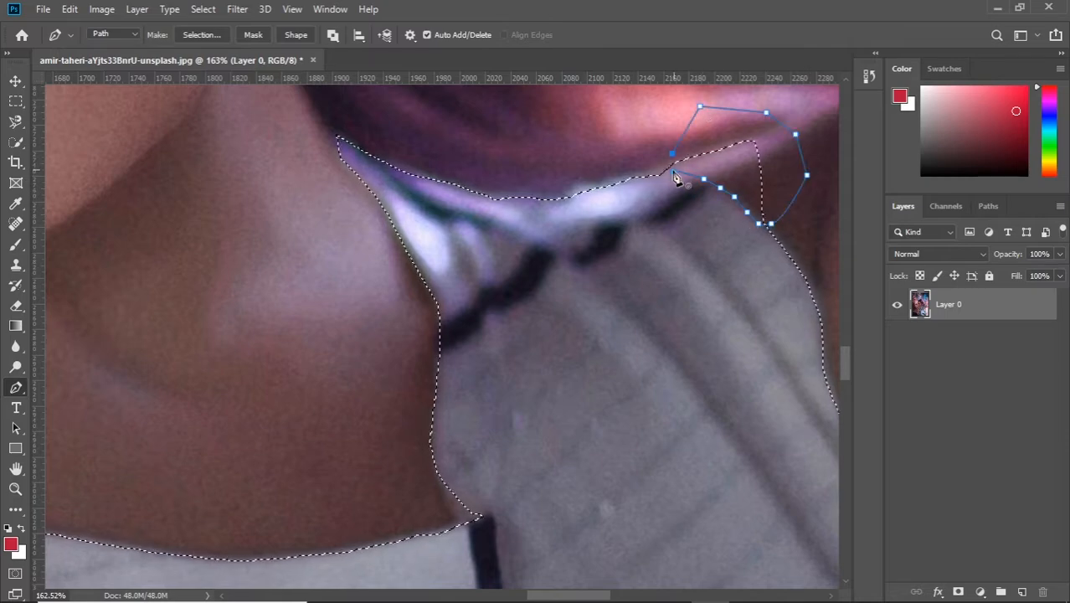
right_click(691, 236)
click(717, 296)
click(607, 334)
key(Return)
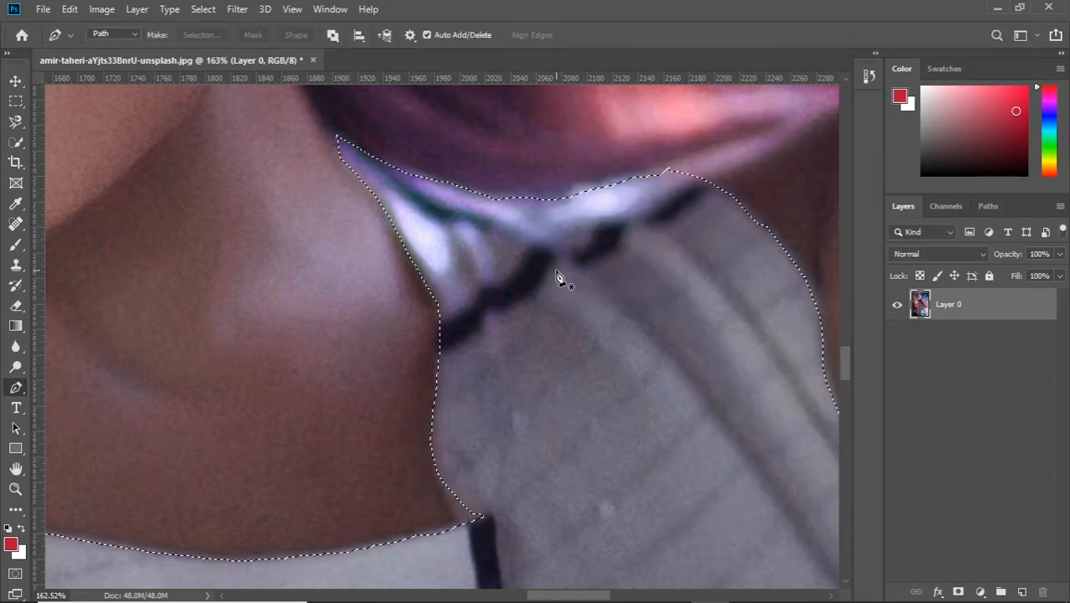
Step: Outline the missed bright fabric along the upper edge of the right strap and add it to the selection
click(568, 192)
click(593, 181)
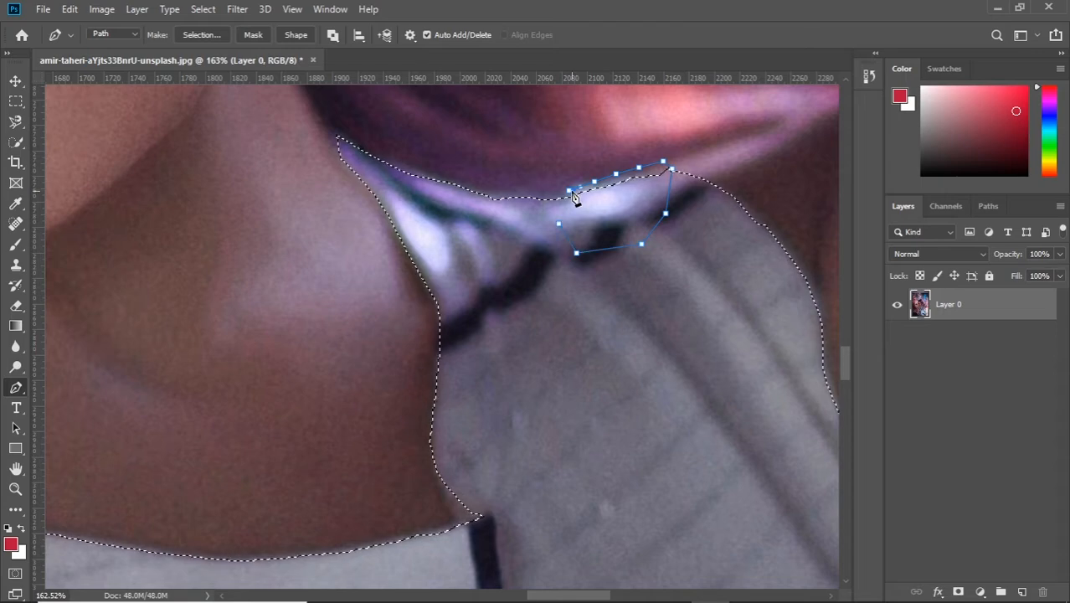
right_click(664, 210)
click(718, 310)
click(739, 143)
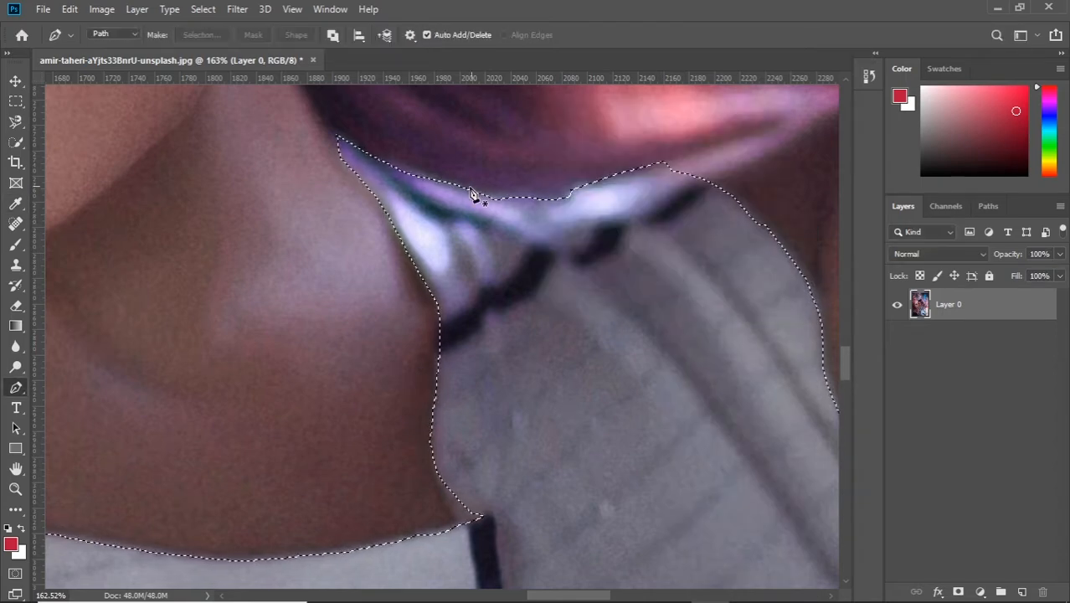
Step: Outline the dip in the middle of the right strap's upper edge with the Pen tool and add it to the selection
click(471, 190)
click(531, 191)
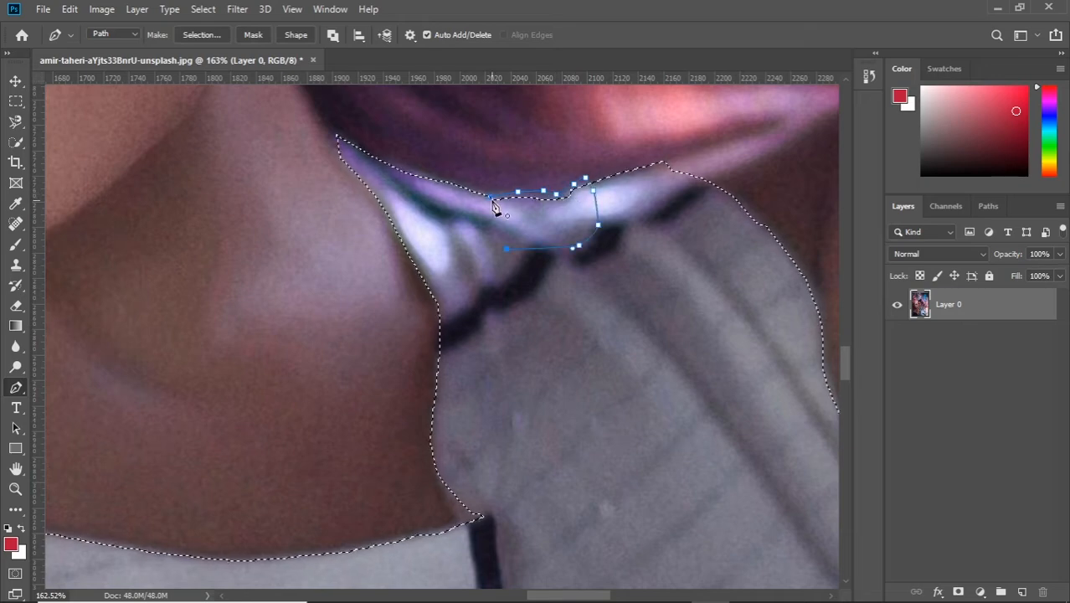
right_click(641, 189)
click(693, 247)
drag(657, 110, 244, 177)
click(203, 310)
key(Return)
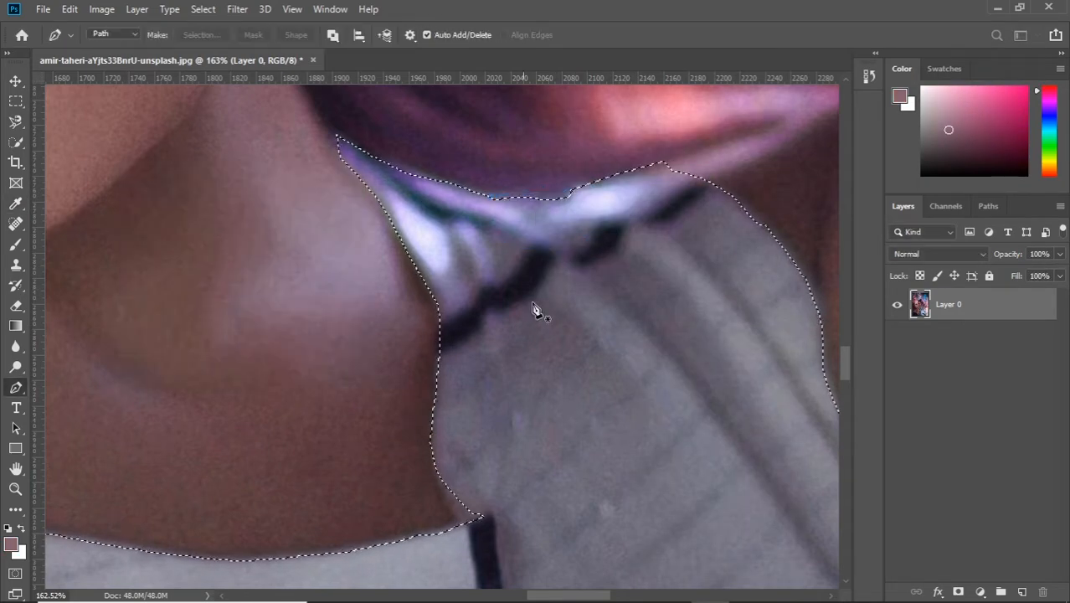
Step: Draw a closed Pen path along the right armhole edge, covering the missed strip of fabric beside the arm
scroll(568, 197, down, 10)
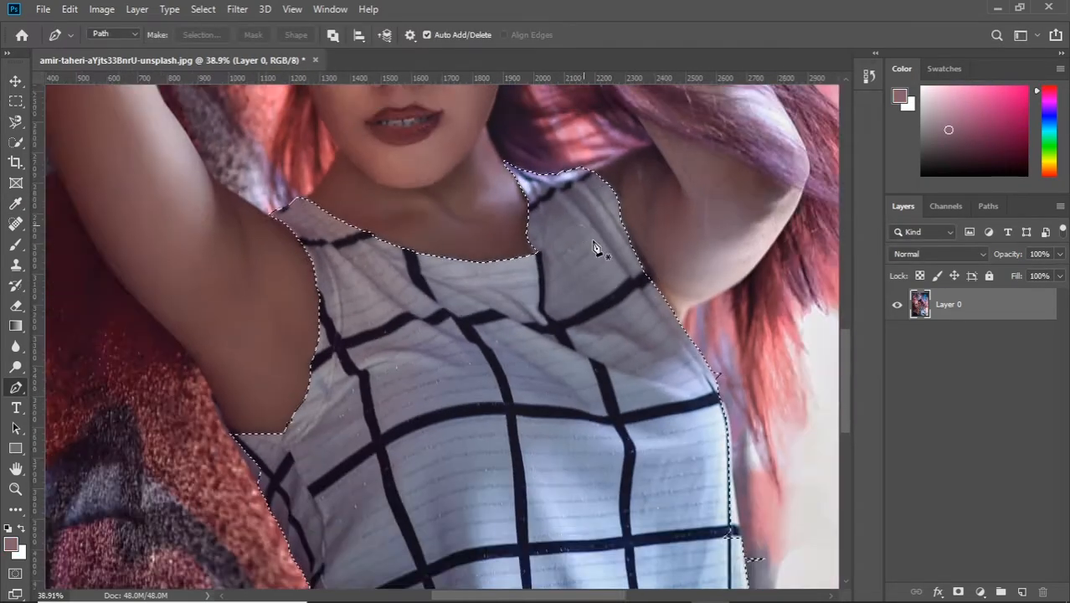
scroll(615, 272, up, 6)
scroll(712, 439, down, 3)
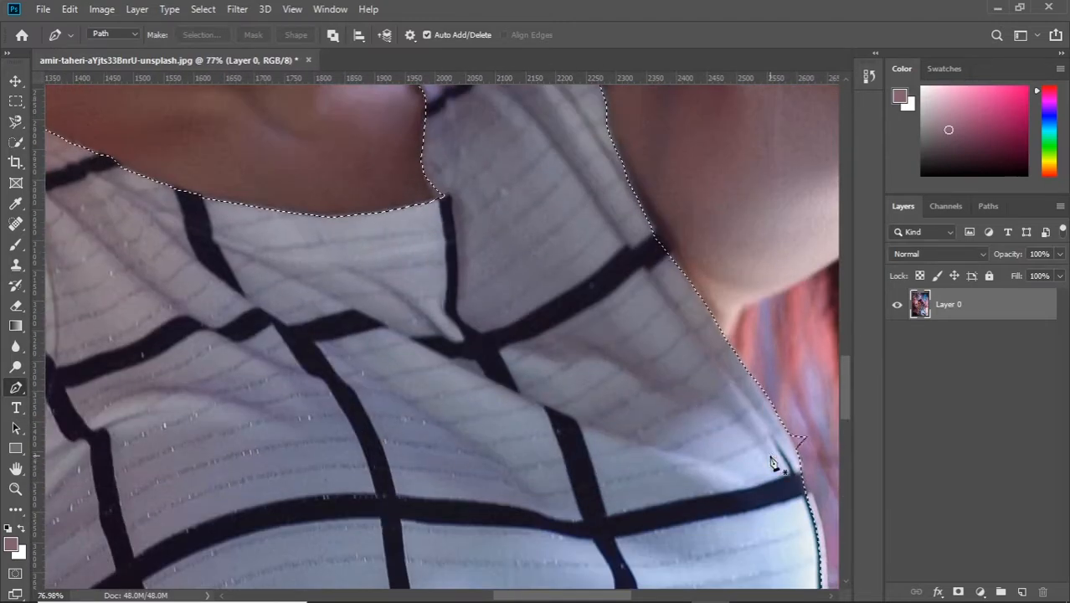
scroll(754, 310, up, 2)
click(614, 112)
click(630, 148)
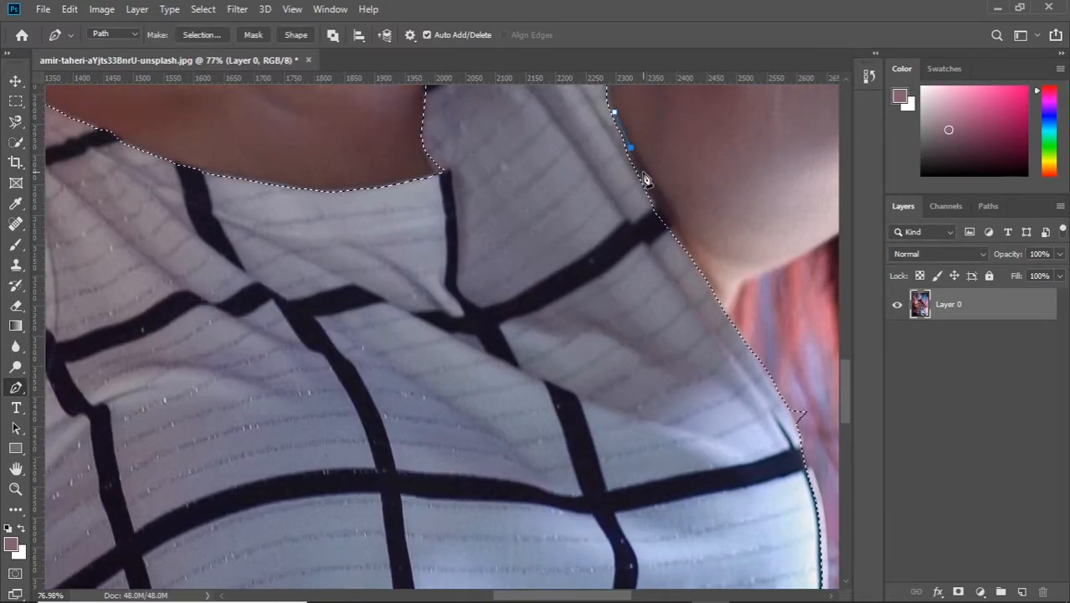
click(644, 174)
click(657, 204)
click(672, 226)
click(688, 250)
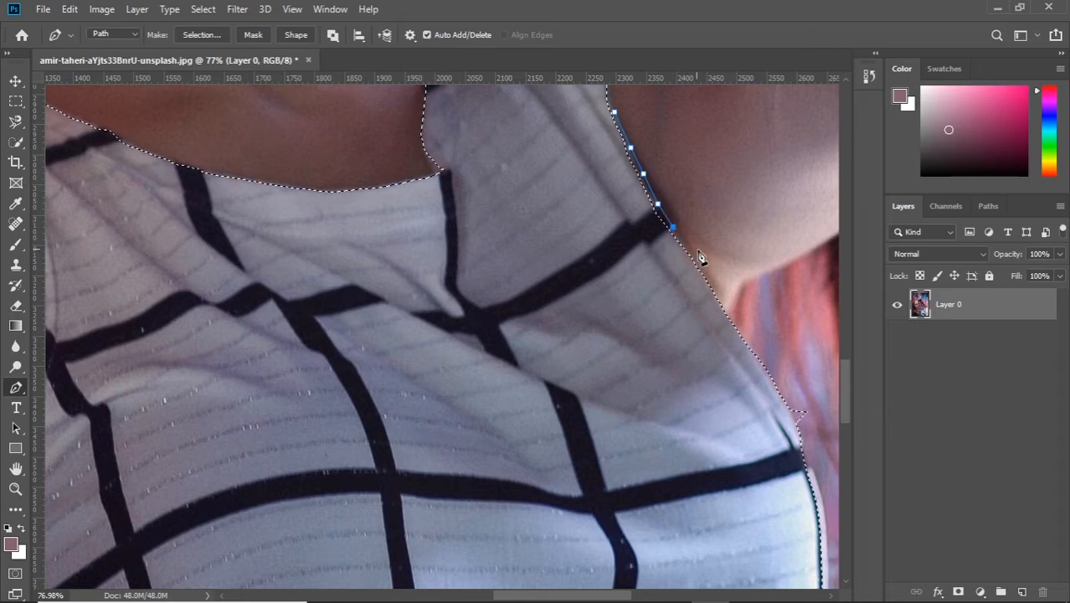
click(706, 274)
click(683, 307)
click(589, 200)
click(599, 147)
click(614, 111)
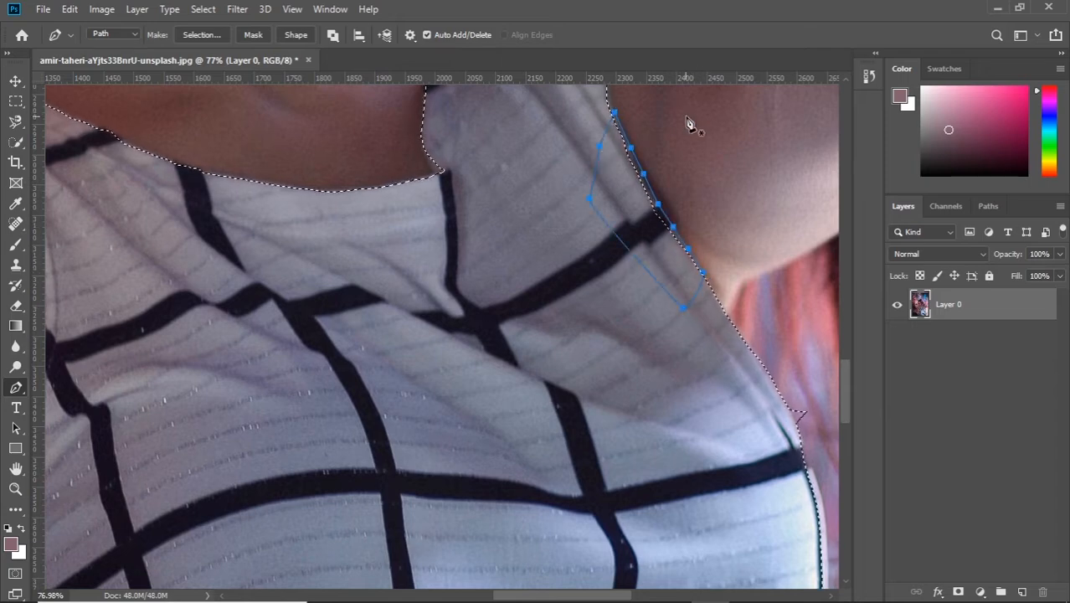
Step: Convert the right armhole path to a selection and add it to the top's selection
right_click(692, 126)
click(769, 192)
click(326, 216)
Step: Outline the stray selection spike over the hair below the right armhole with the Pen tool and subtract it from the selection
scroll(587, 253, down, 3)
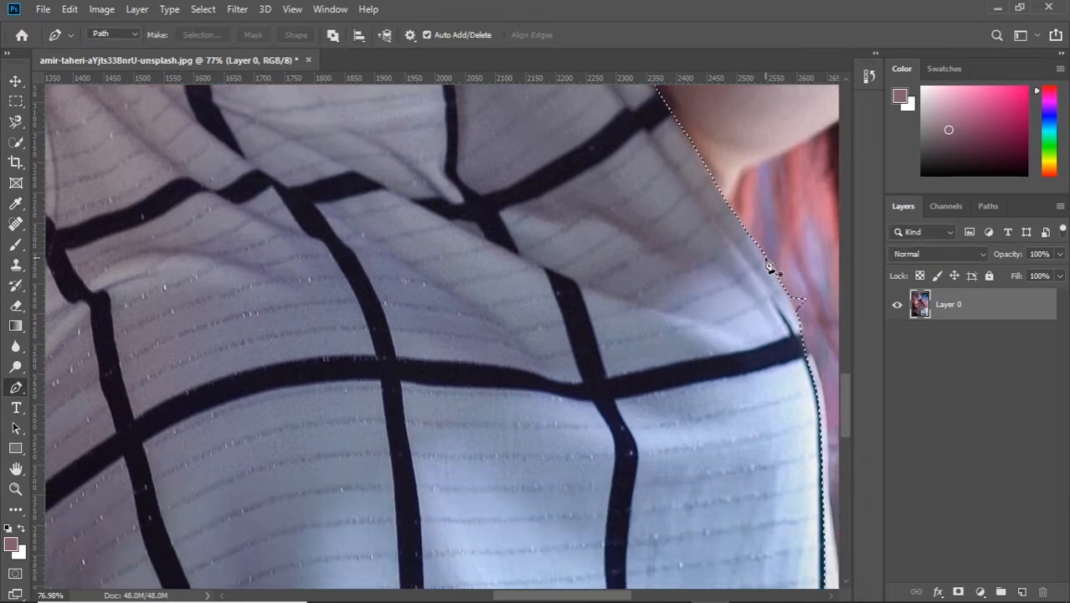
scroll(774, 281, up, 6)
drag(769, 281, 518, 259)
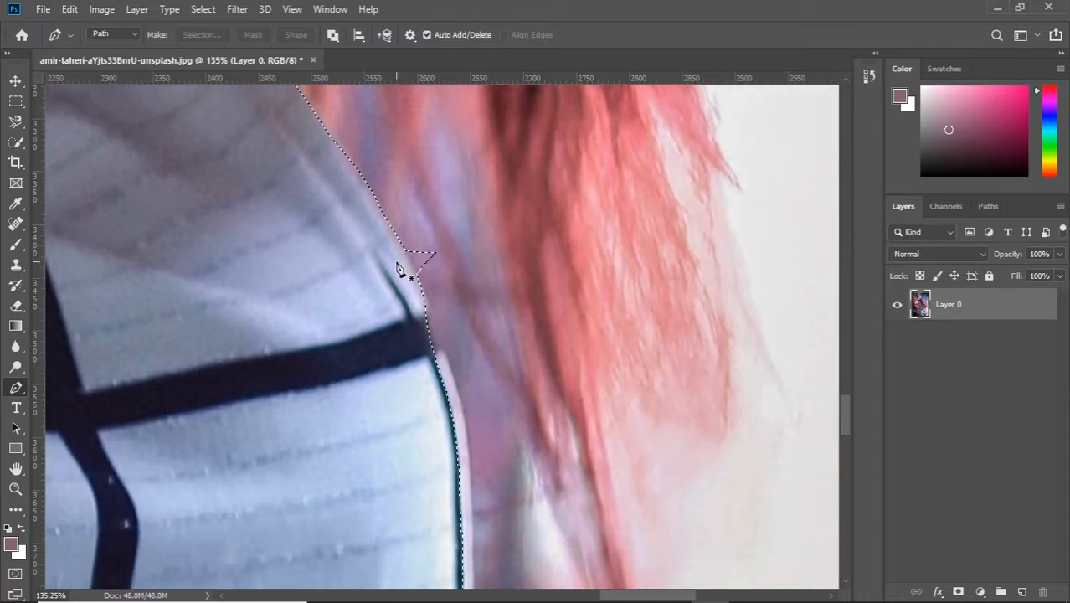
click(408, 253)
right_click(616, 203)
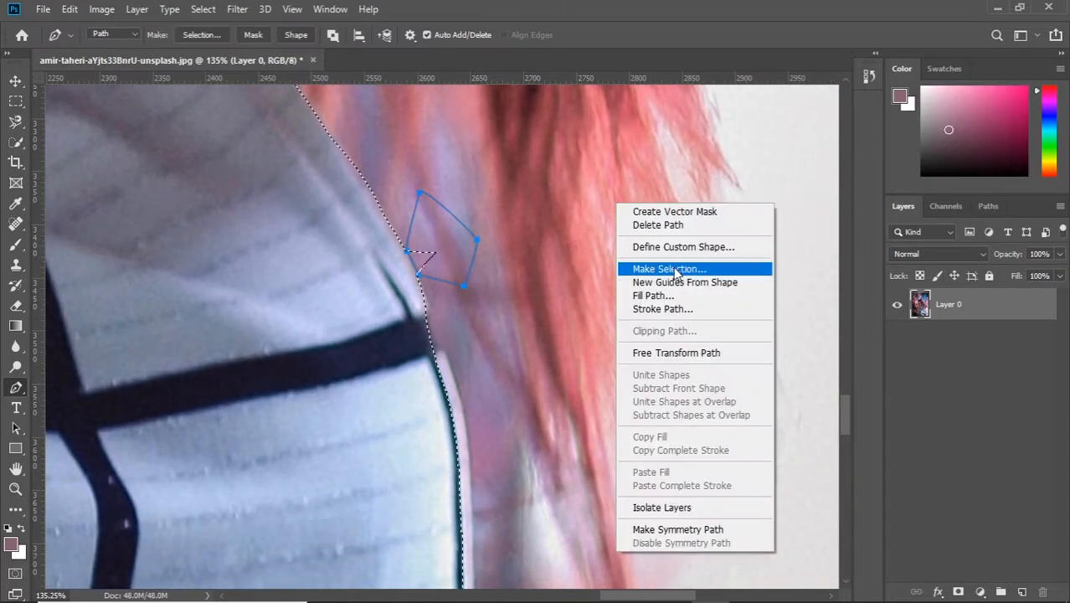
click(674, 270)
click(160, 331)
click(329, 212)
Step: Trace the top's right side edge with the Pen tool, from below the armhole down past the missed end of the horizontal dark stripe
scroll(563, 296, down, 3)
scroll(563, 296, down, 3)
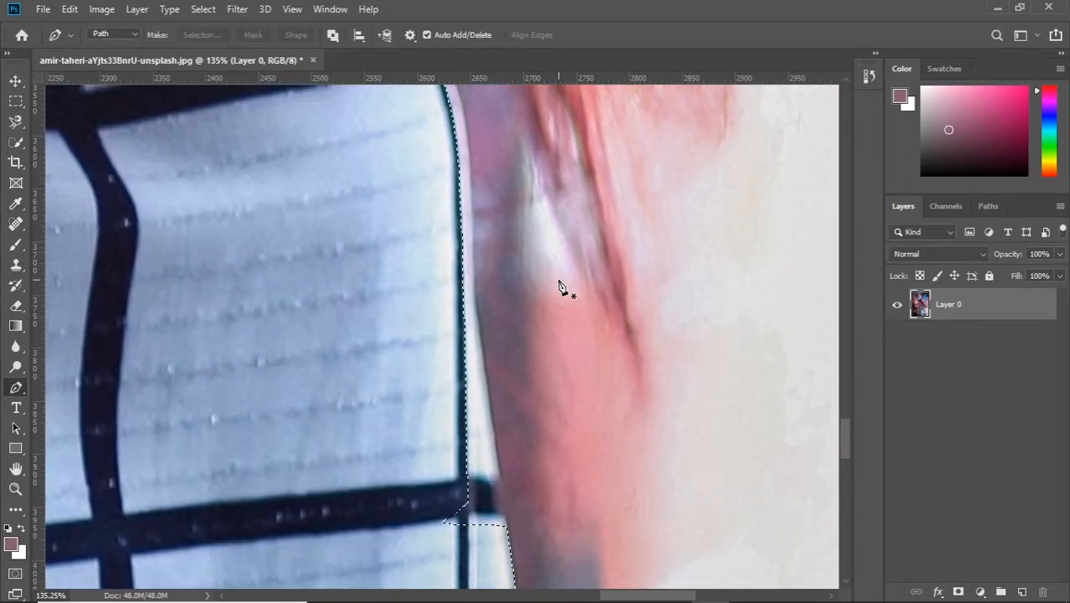
scroll(423, 144, up, 3)
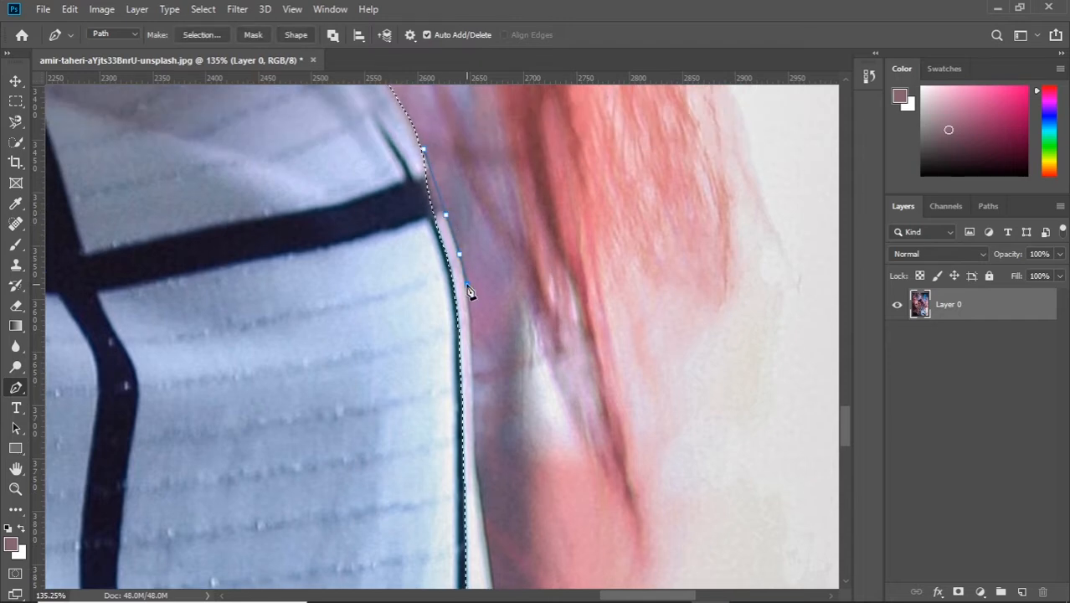
click(472, 329)
click(472, 359)
scroll(481, 366, down, 2)
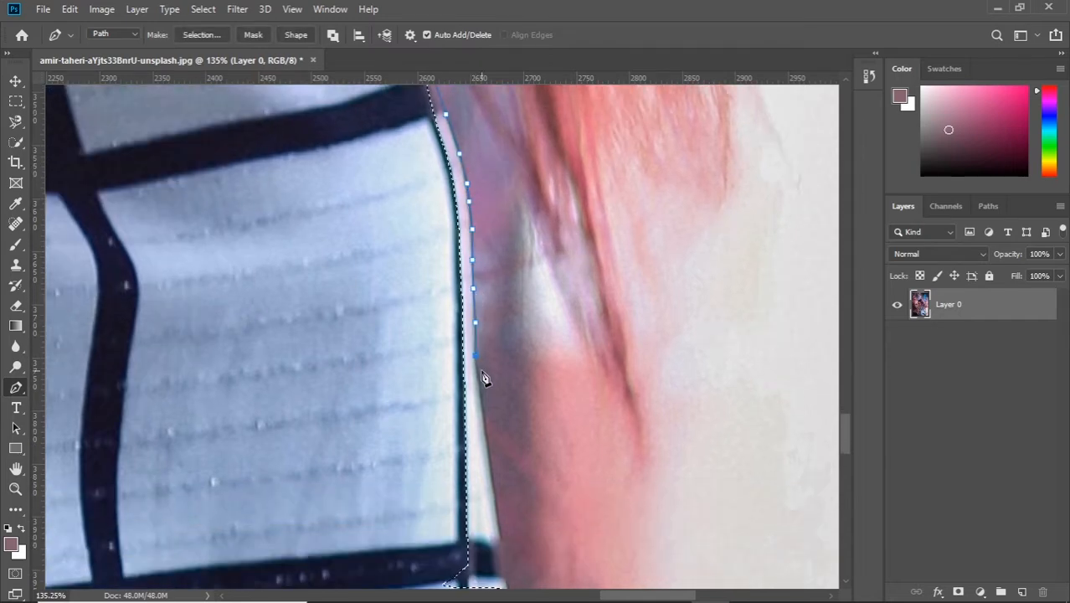
click(484, 416)
scroll(490, 429, down, 1)
click(496, 443)
scroll(499, 449, down, 1)
click(504, 457)
click(510, 497)
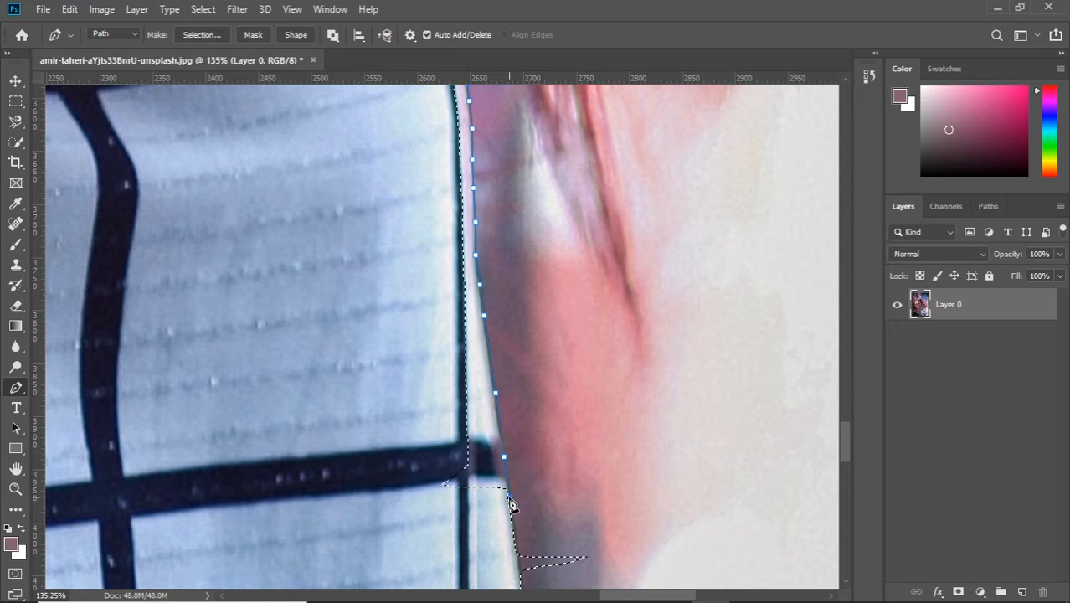
Step: Close the right side path through the inside of the top and add it to the selection
scroll(509, 497, down, 1)
click(474, 487)
click(404, 356)
scroll(426, 179, up, 4)
click(424, 99)
right_click(626, 206)
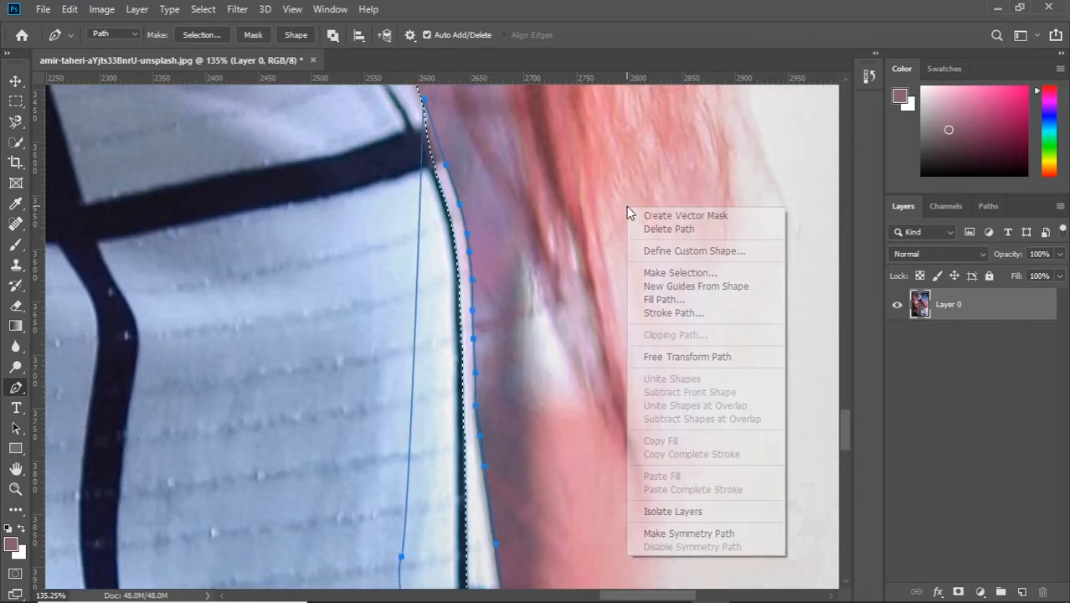
click(705, 273)
key(Return)
Step: Outline the stray selection spike over the blurred background beside the right side edge with the Pen tool and subtract it from the selection
scroll(502, 246, down, 6)
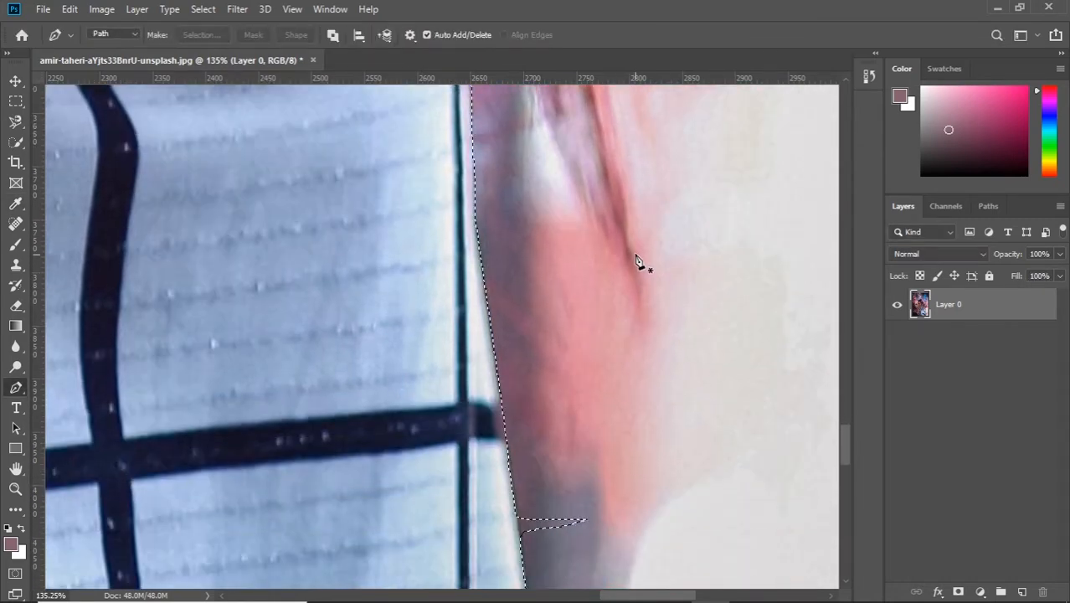
click(516, 431)
click(521, 453)
click(571, 482)
click(656, 419)
click(558, 370)
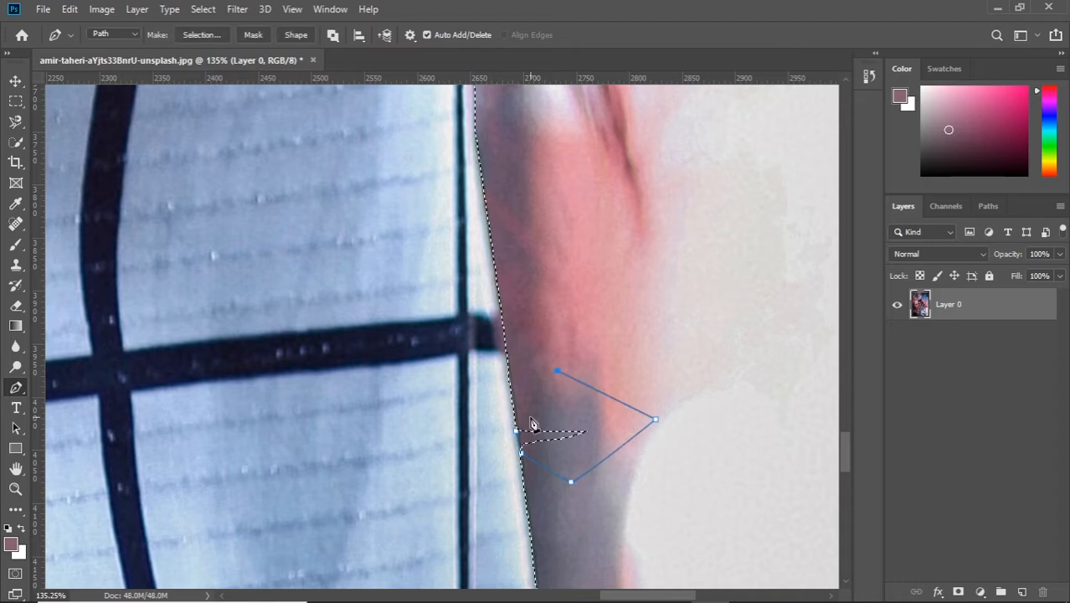
click(516, 431)
right_click(685, 253)
click(750, 319)
click(205, 333)
click(334, 212)
Step: Outline the missed dark strip at the lower right corner of the upper ruffle with the Pen tool and add it to the selection
scroll(672, 288, down, 8)
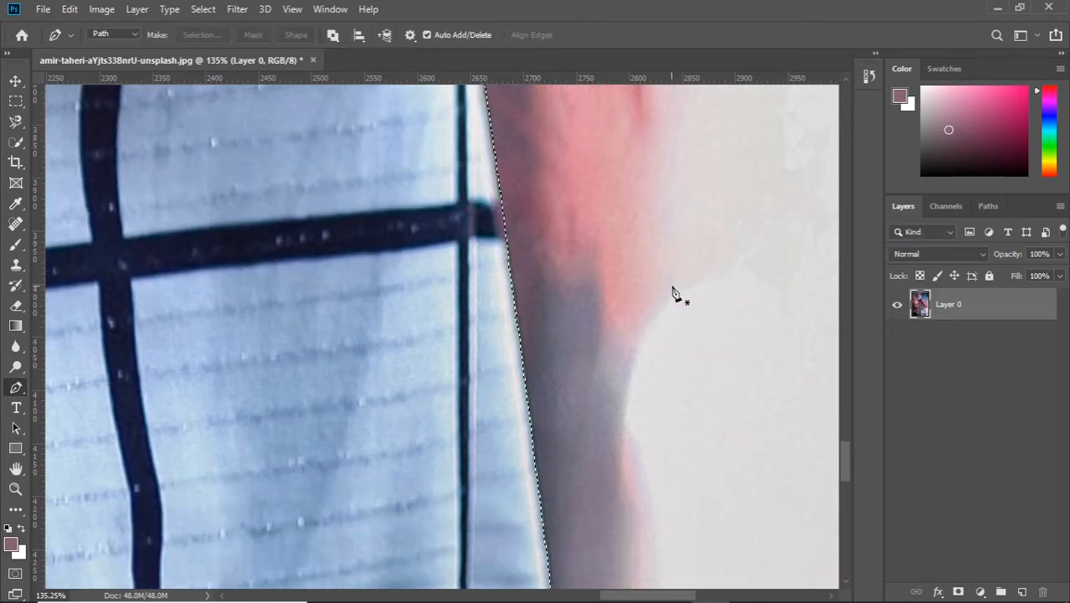
scroll(564, 375, down, 3)
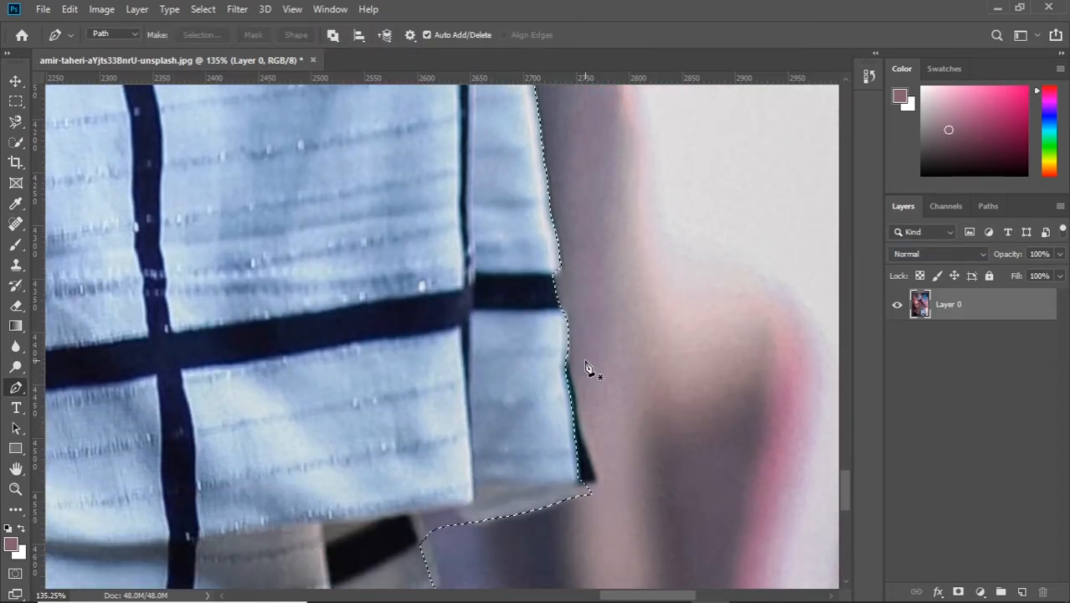
click(570, 317)
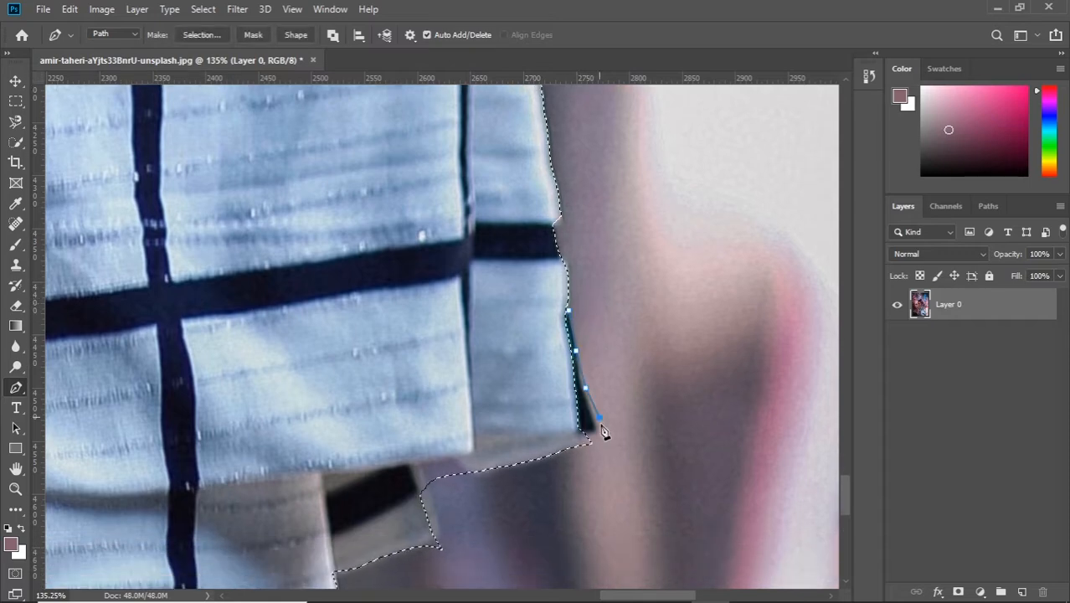
click(576, 346)
click(583, 390)
click(598, 433)
click(562, 436)
click(544, 396)
click(549, 322)
click(569, 310)
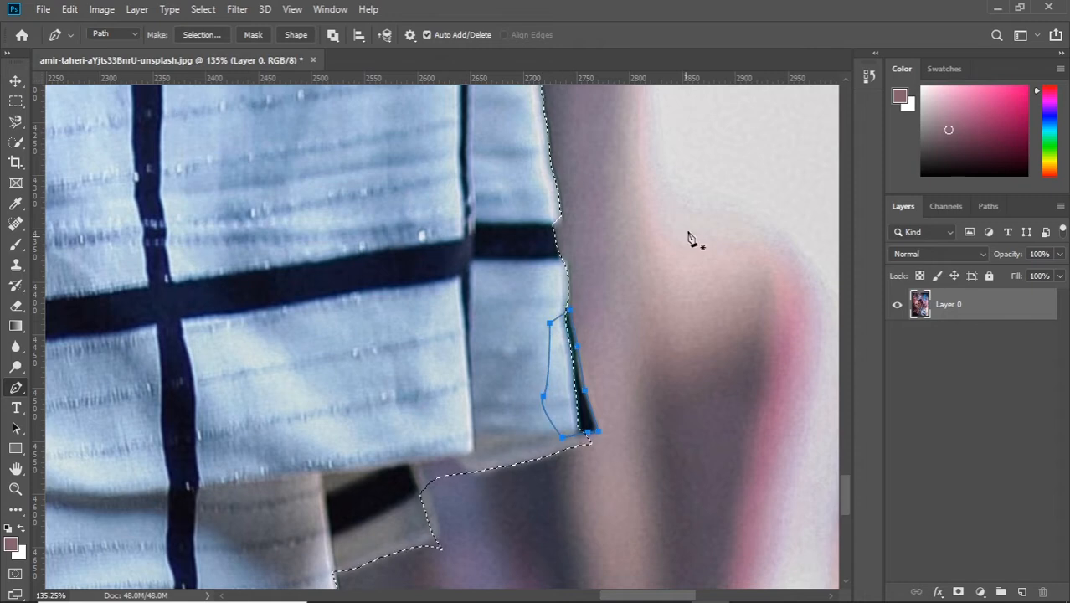
right_click(693, 239)
click(760, 277)
key(Return)
Step: Outline the patch of background between the ruffle's hem and the small flap with the Pen tool and subtract it from the selection
scroll(549, 317, down, 3)
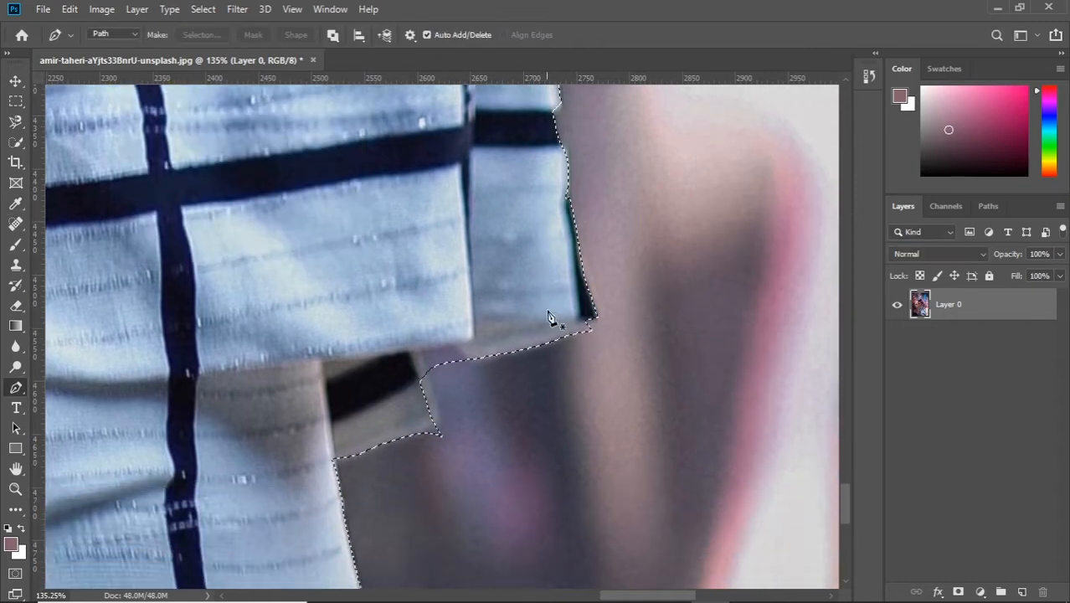
click(464, 358)
click(459, 347)
click(421, 352)
click(428, 369)
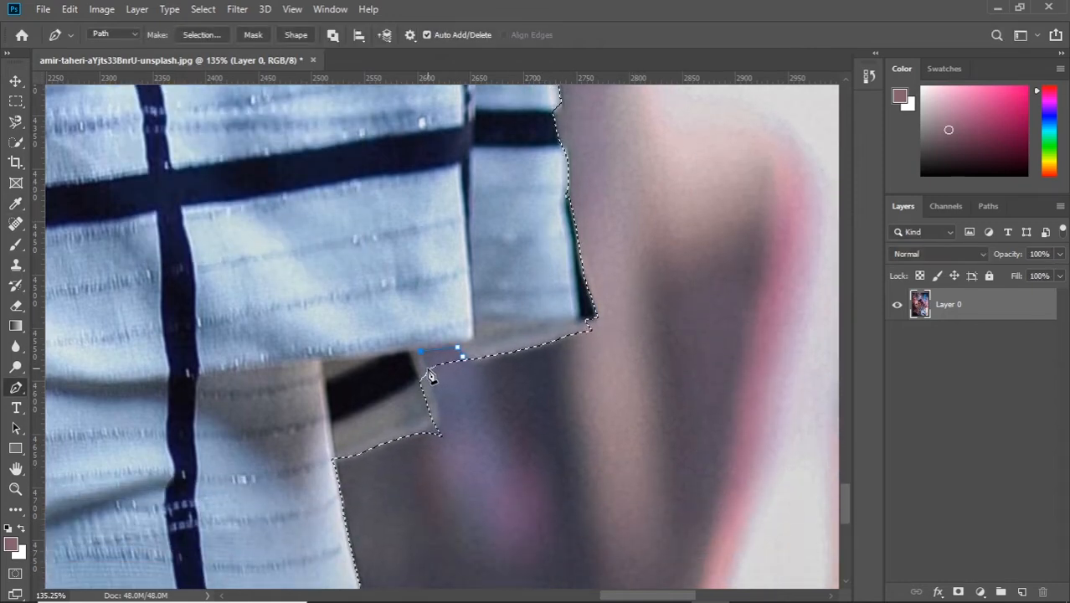
click(442, 396)
click(474, 390)
click(464, 357)
right_click(541, 383)
click(593, 100)
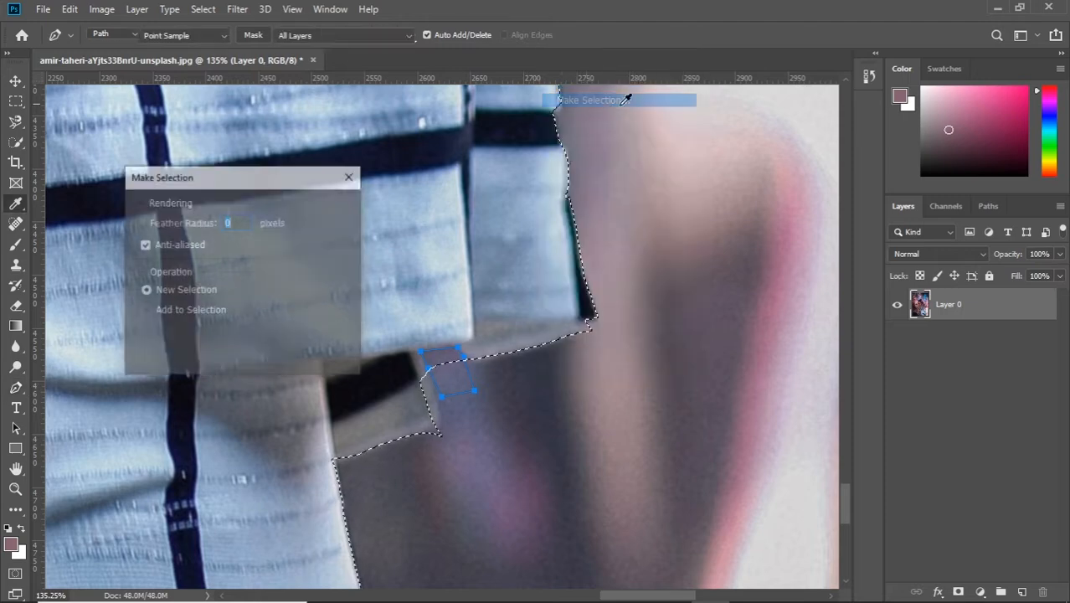
click(165, 332)
click(330, 211)
Step: Outline the missed right edge of the small flap with the dark stripe using the Pen tool and add it to the selection
scroll(433, 342, down, 1)
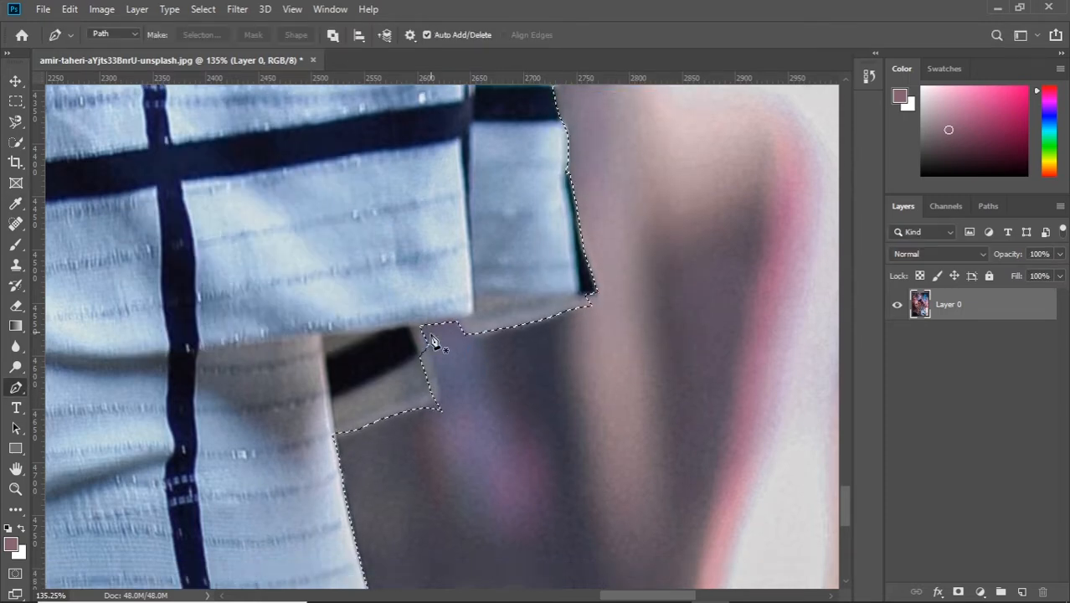
click(422, 328)
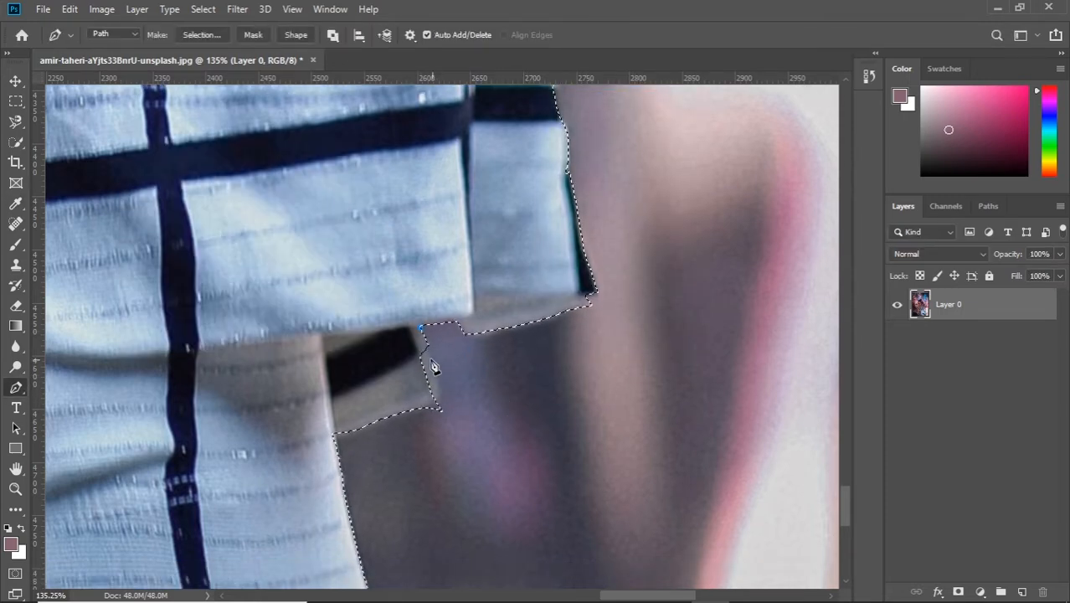
click(430, 349)
click(437, 369)
click(440, 394)
click(441, 401)
click(428, 403)
click(414, 408)
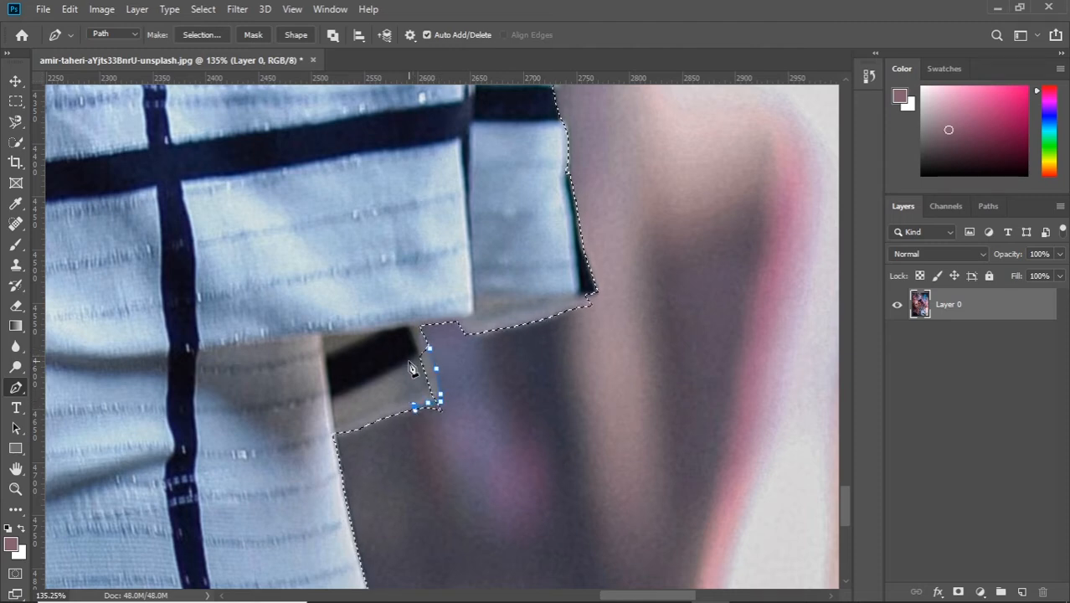
right_click(697, 255)
click(758, 320)
click(330, 211)
Step: Outline the tiny notch left in the upper part of the flap's right edge with the Pen tool and add it to the selection
scroll(578, 408, down, 1)
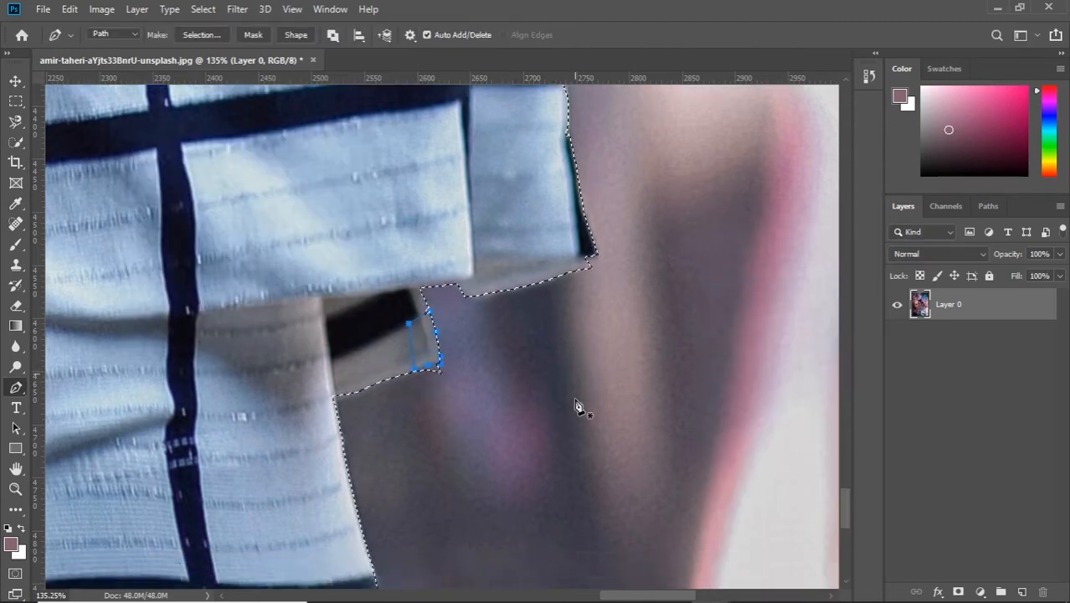
scroll(503, 335, down, 4)
scroll(449, 281, up, 3)
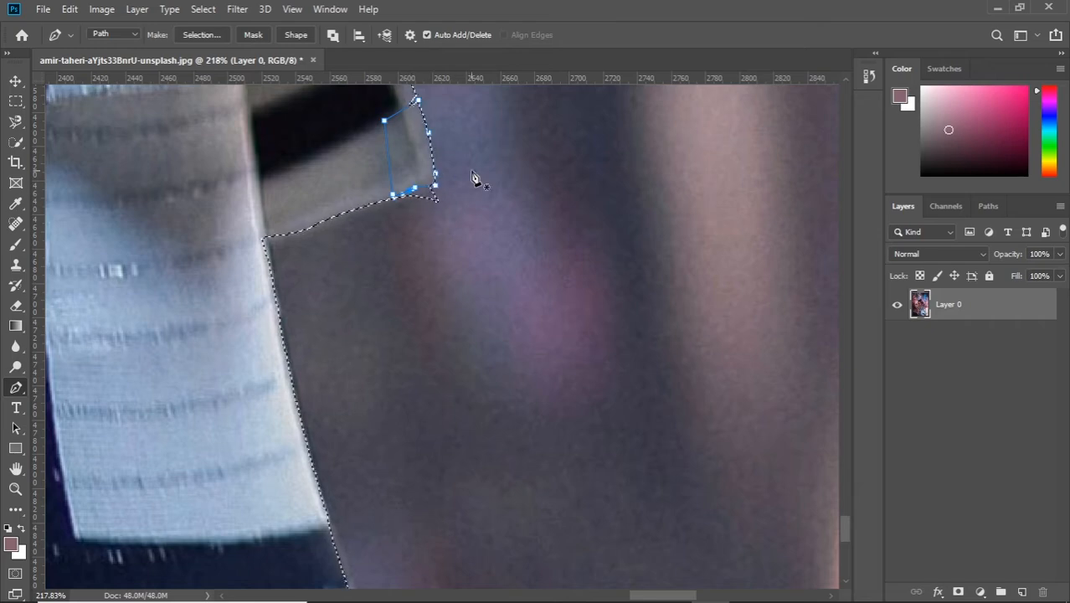
scroll(436, 206, up, 2)
click(416, 184)
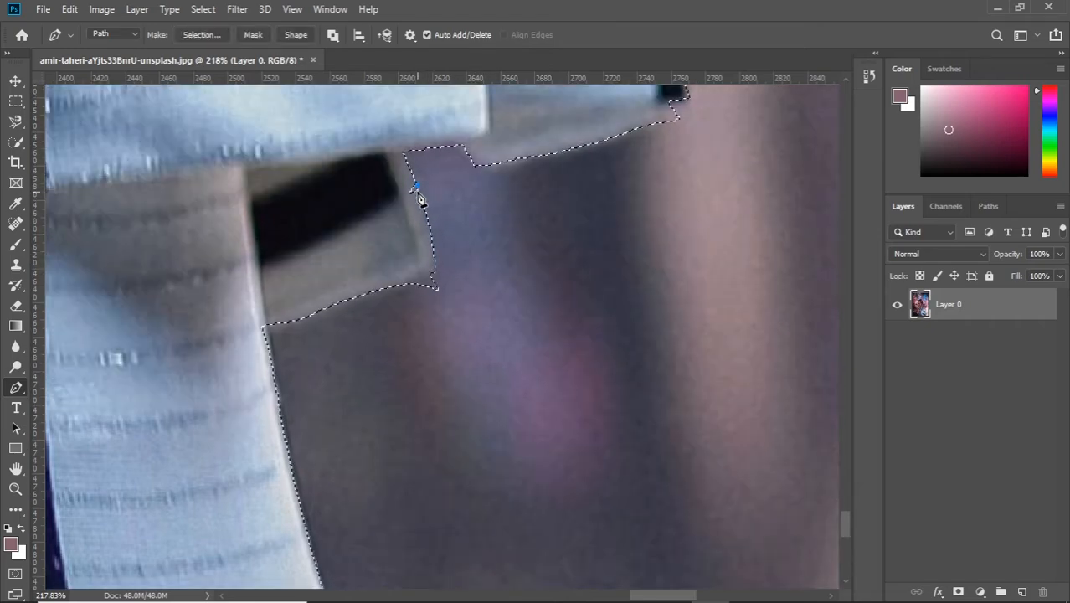
right_click(505, 203)
click(569, 270)
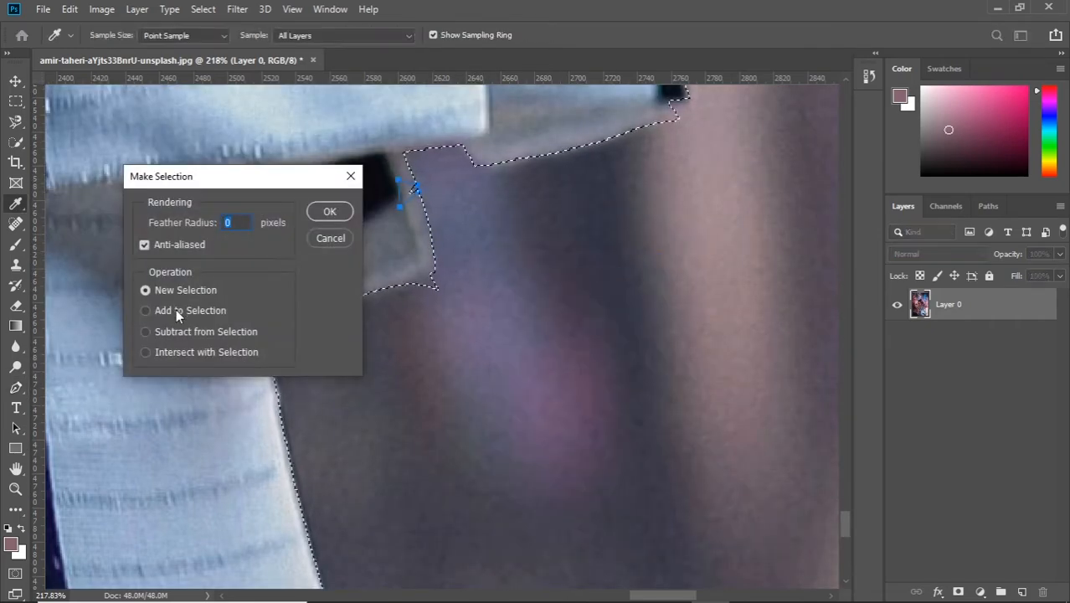
click(176, 310)
click(330, 211)
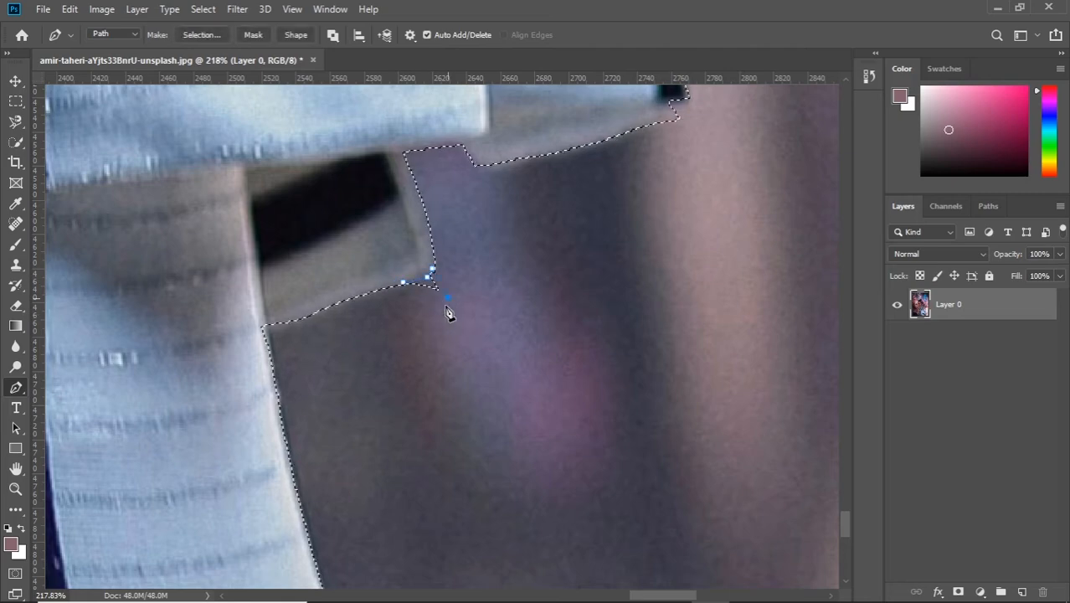
Step: Subtract the Pen path around the stray tip at the flap's lower right corner from the selection
right_click(625, 221)
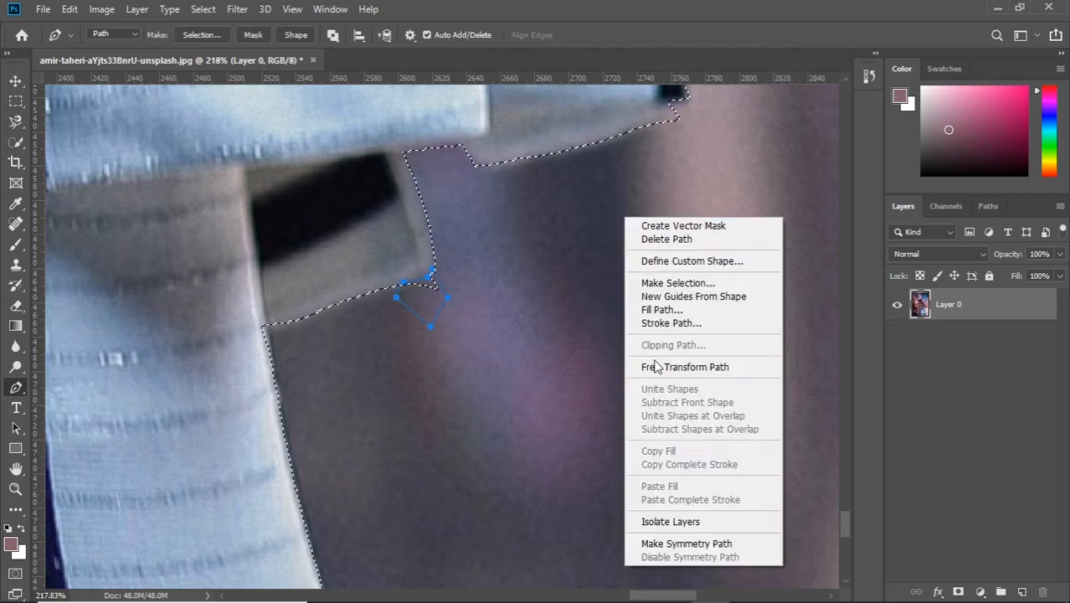
click(682, 284)
click(148, 330)
click(348, 211)
Step: Draw a closed Pen path along the photo's bottom edge that covers the gaps in the selection at the base of the top
scroll(454, 370, down, 10)
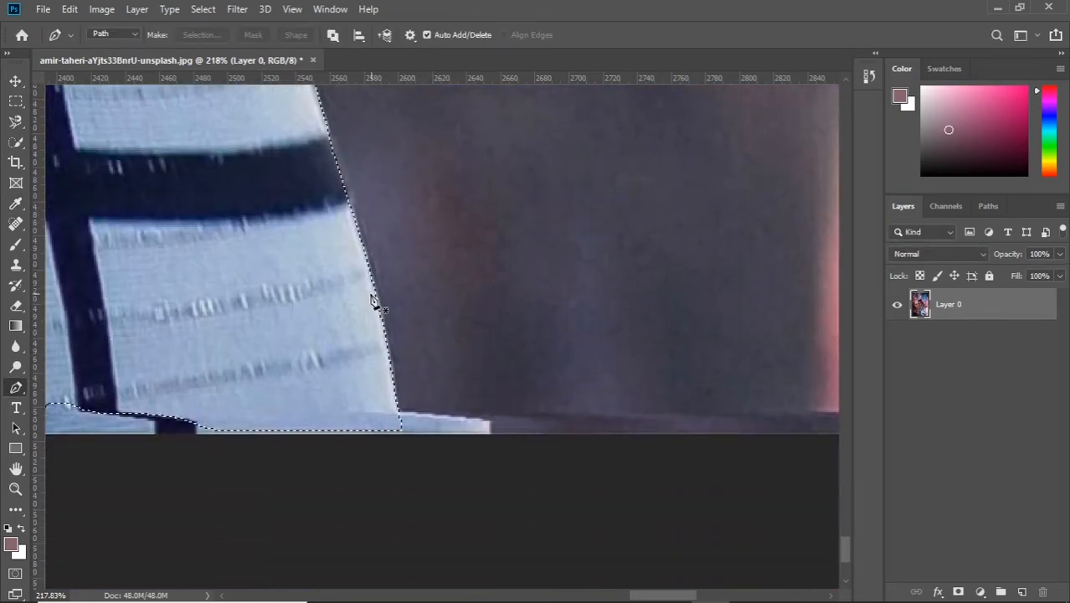
scroll(401, 376, down, 5)
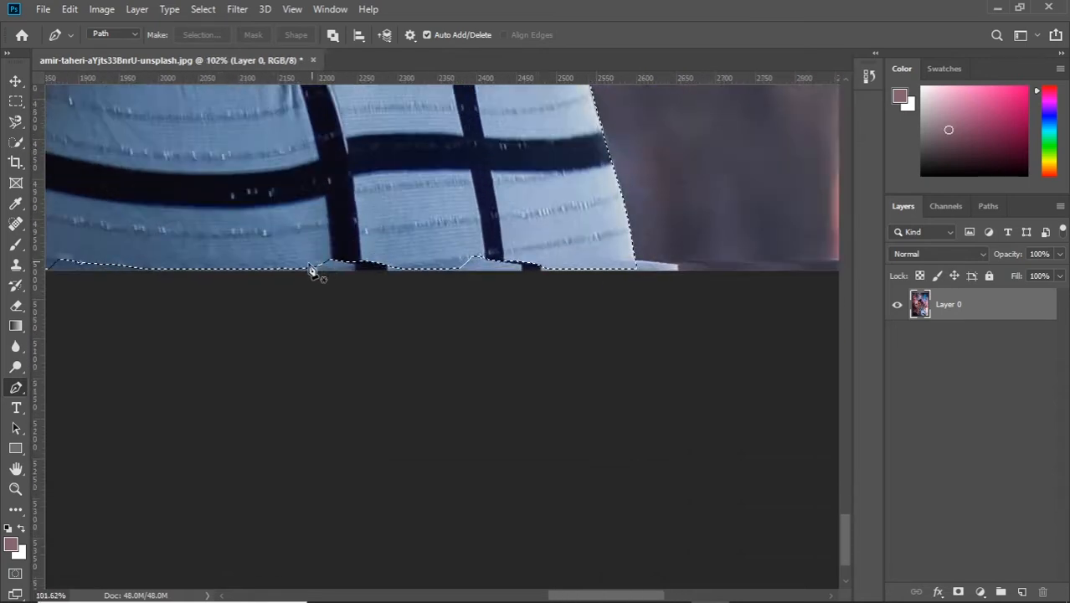
scroll(311, 271, down, 5)
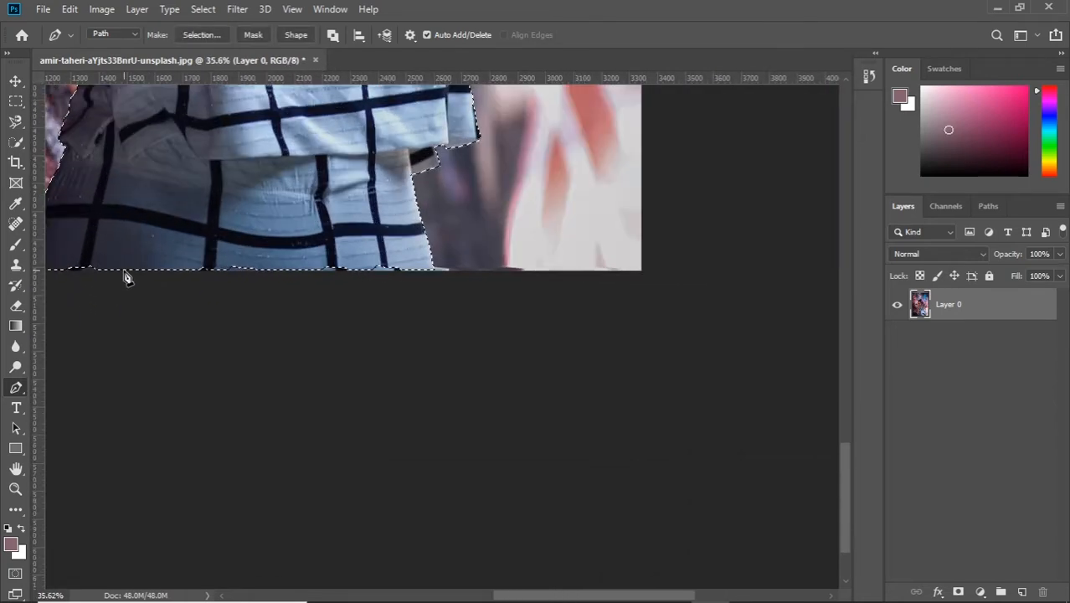
click(124, 269)
click(207, 268)
click(353, 271)
click(416, 271)
click(435, 272)
click(391, 238)
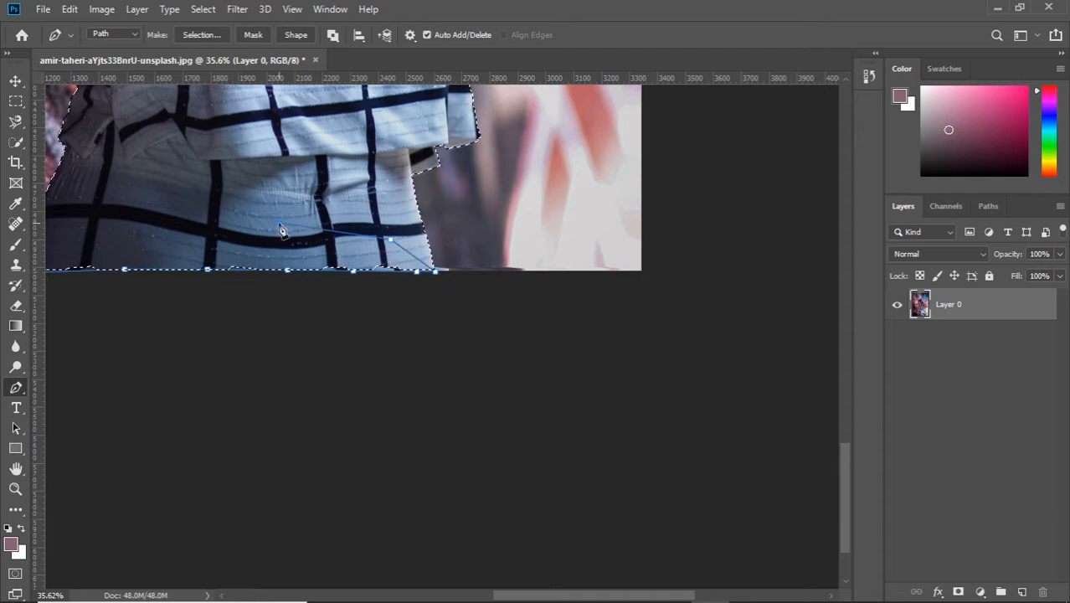
click(278, 223)
click(150, 235)
click(85, 248)
drag(108, 250, 422, 270)
click(336, 293)
Step: Convert the bottom edge path to a selection and add it to the top's selection
right_click(428, 365)
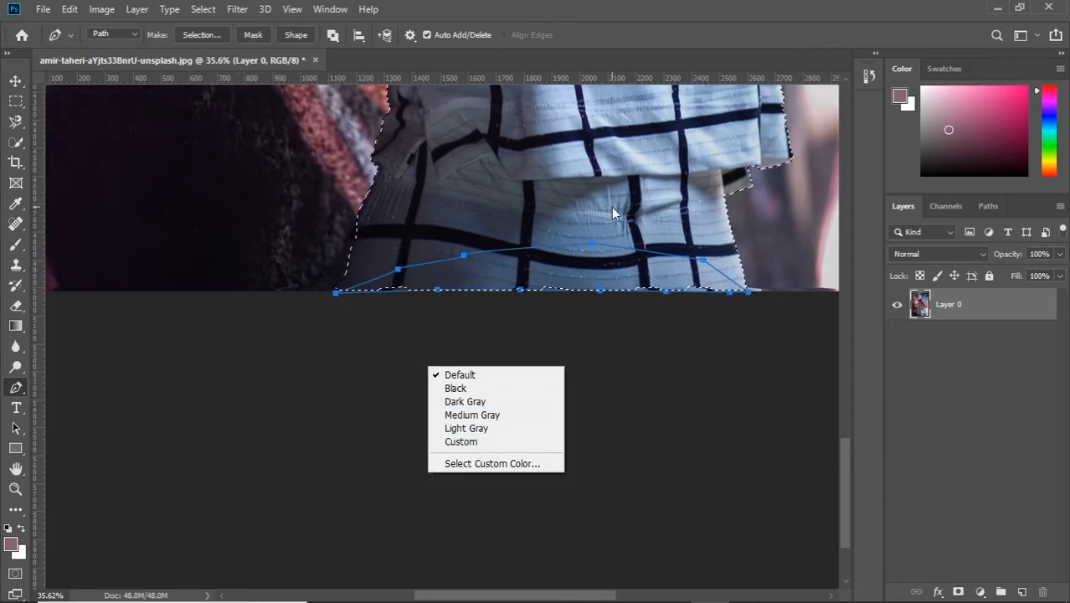
right_click(583, 193)
click(668, 263)
click(190, 311)
click(325, 217)
Step: Outline the missed dark strip along the top's lower left side edge with the Pen tool and add it to the selection
scroll(297, 297, up, 4)
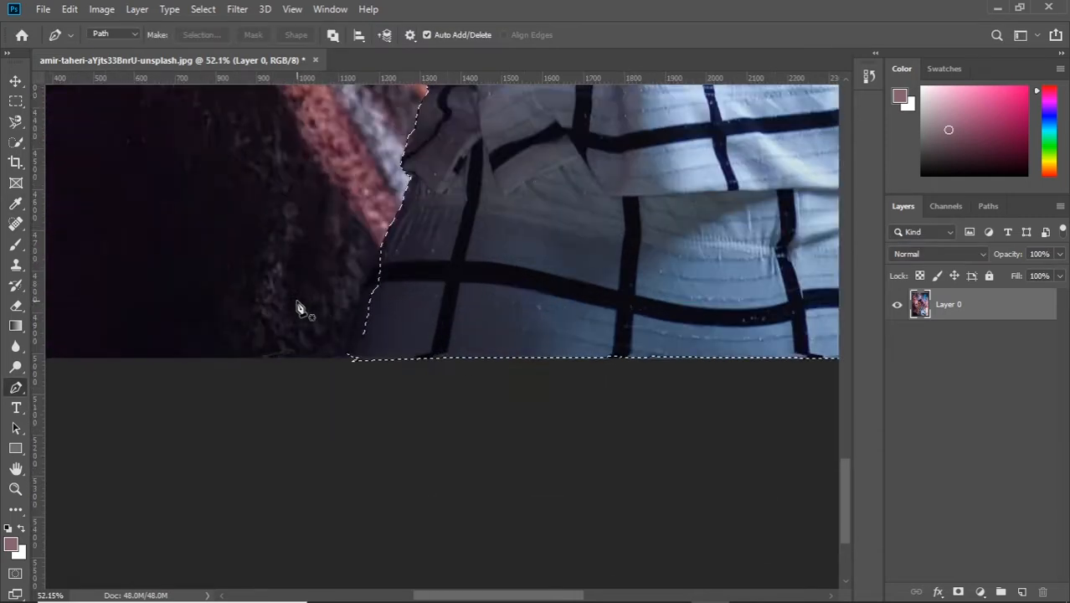
click(418, 226)
click(406, 245)
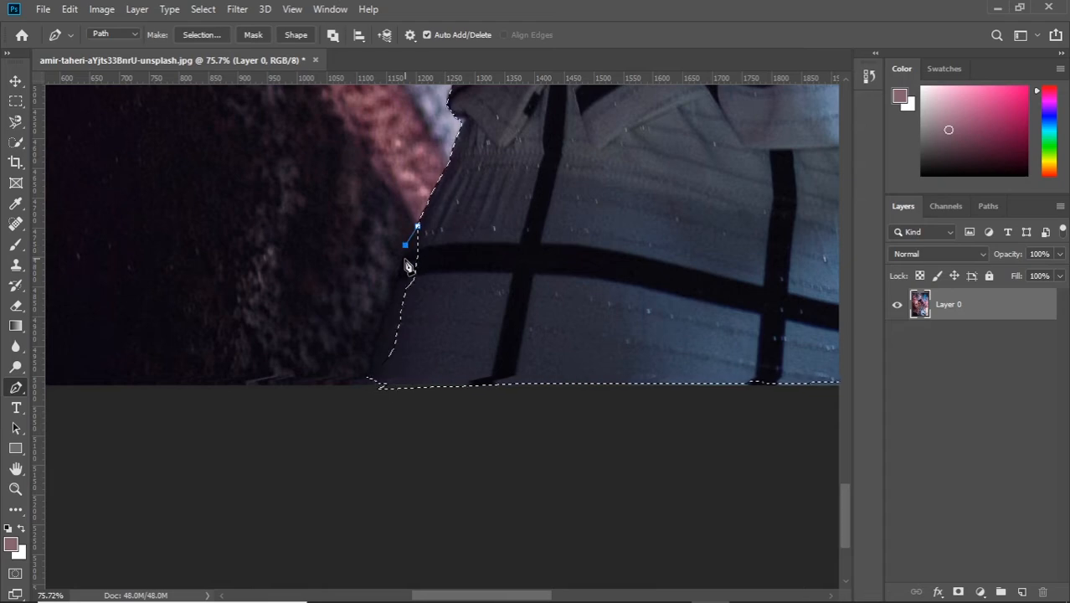
click(390, 386)
click(425, 376)
click(464, 296)
click(436, 228)
right_click(675, 132)
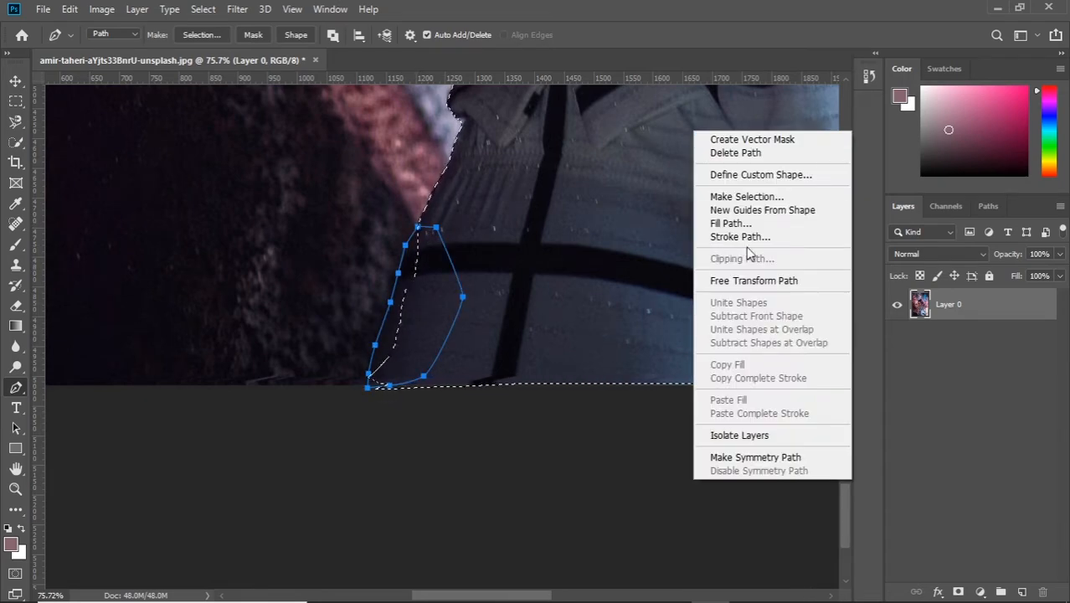
click(712, 203)
click(323, 216)
Step: Outline the jacket edge beside the bare arm on the left side with the Pen tool and try adding the path to the selection
scroll(586, 282, up, 10)
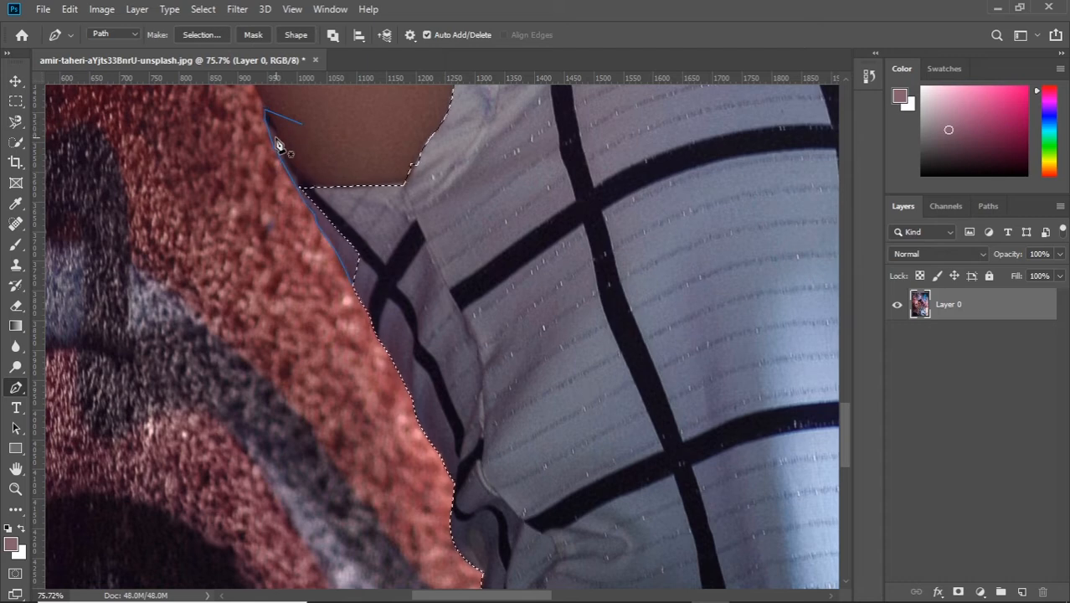
click(266, 113)
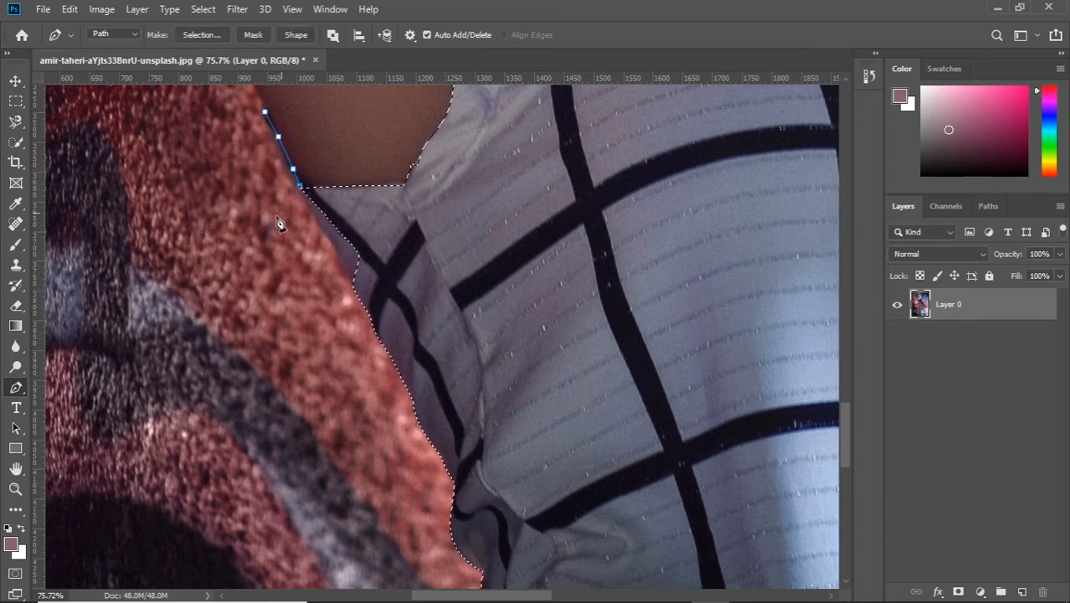
right_click(134, 229)
click(211, 294)
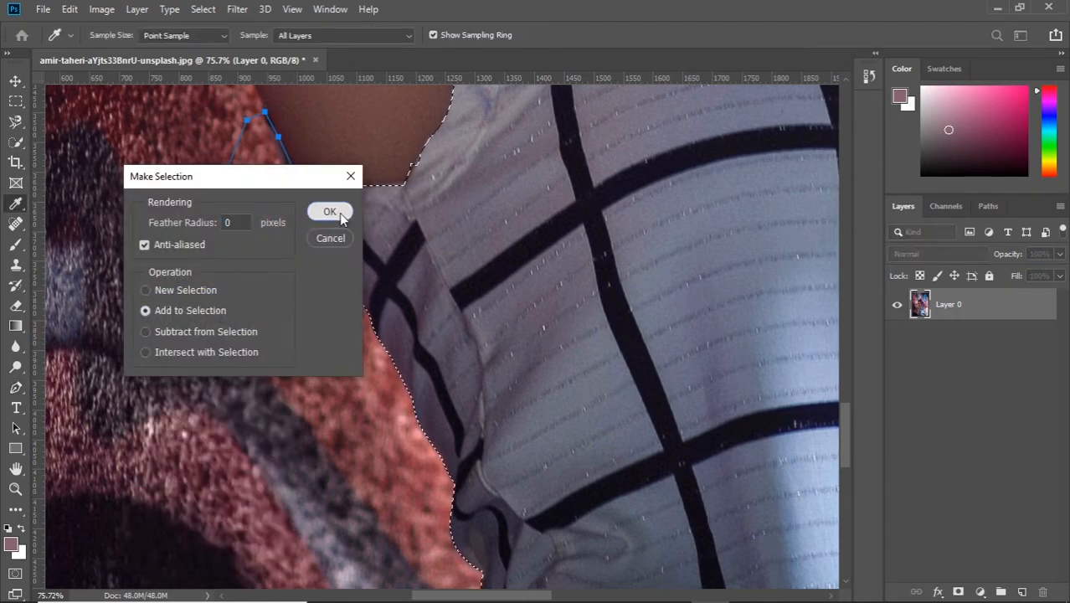
click(339, 216)
Step: Convert the path along the jacket edge beside the bare arm to a selection, using Subtract from Selection
right_click(149, 191)
click(215, 244)
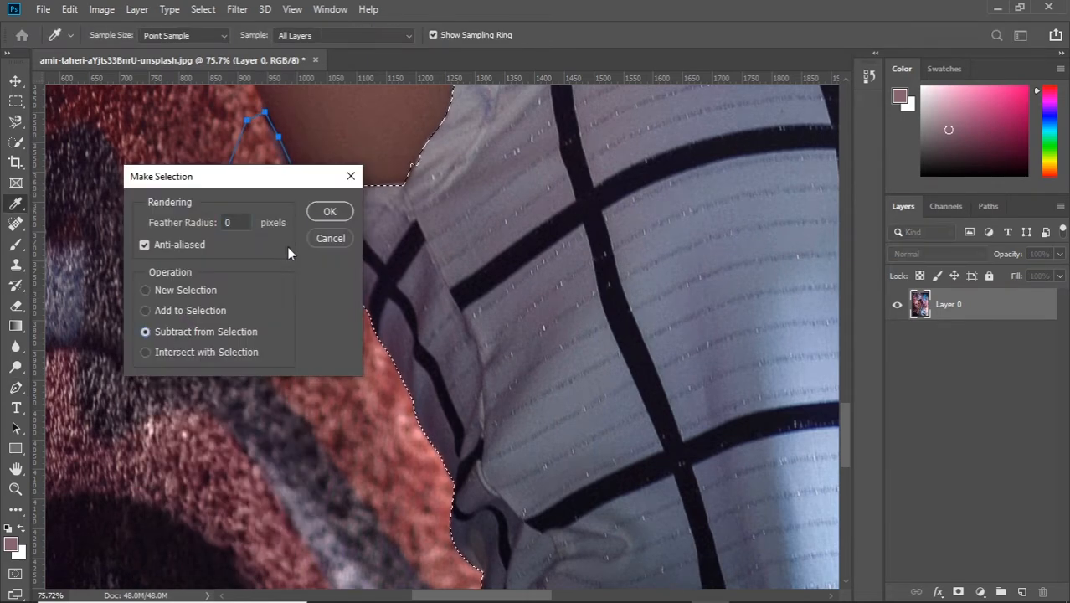
click(327, 214)
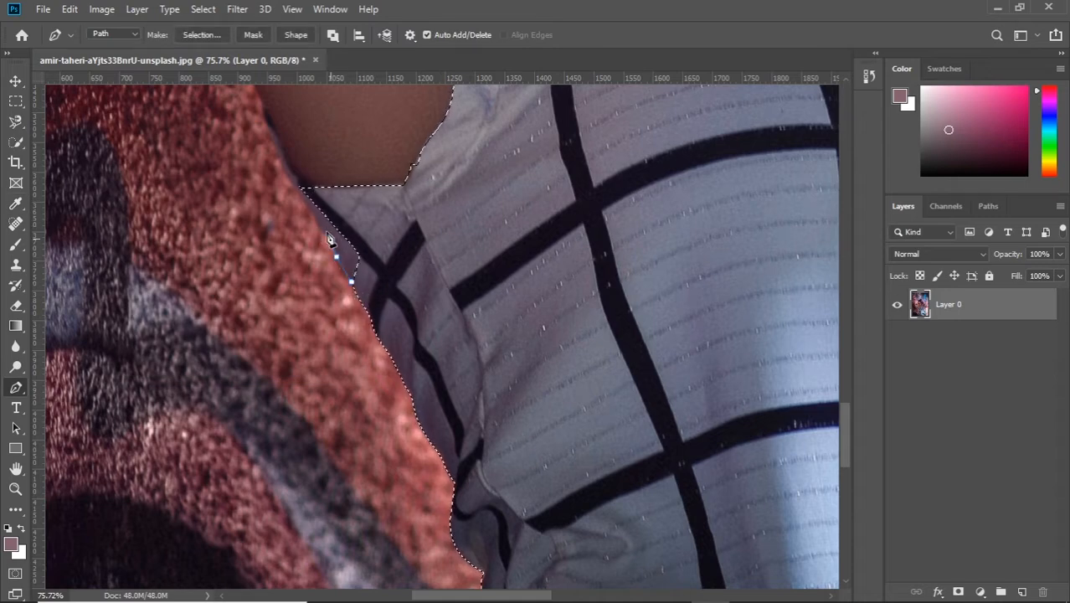
Step: Outline the notch in the top's side edge just below the armhole with the Pen tool and add it to the selection
right_click(532, 204)
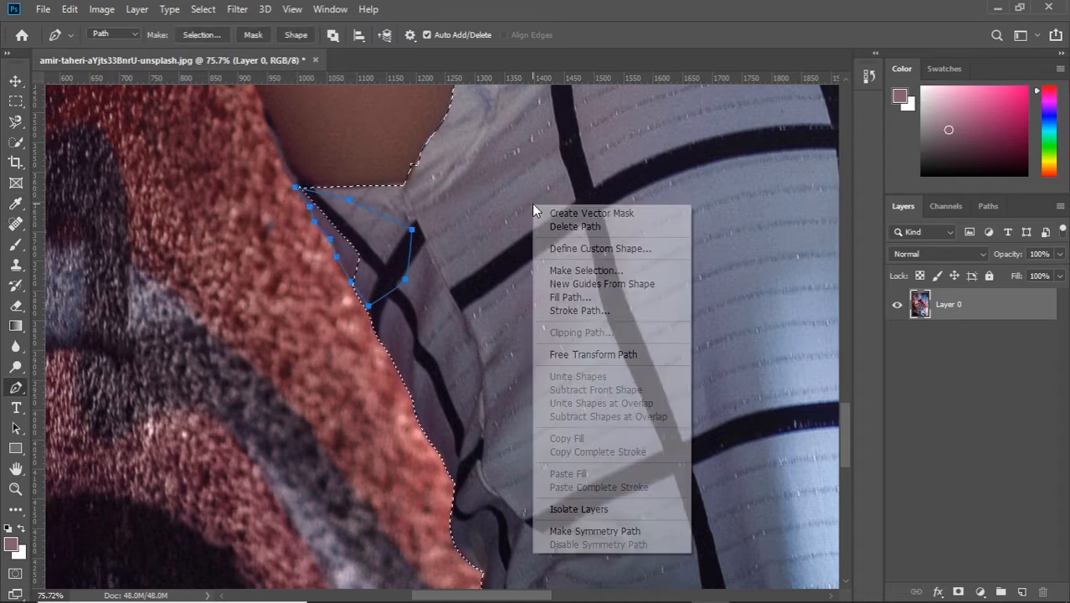
click(607, 270)
click(247, 312)
key(Return)
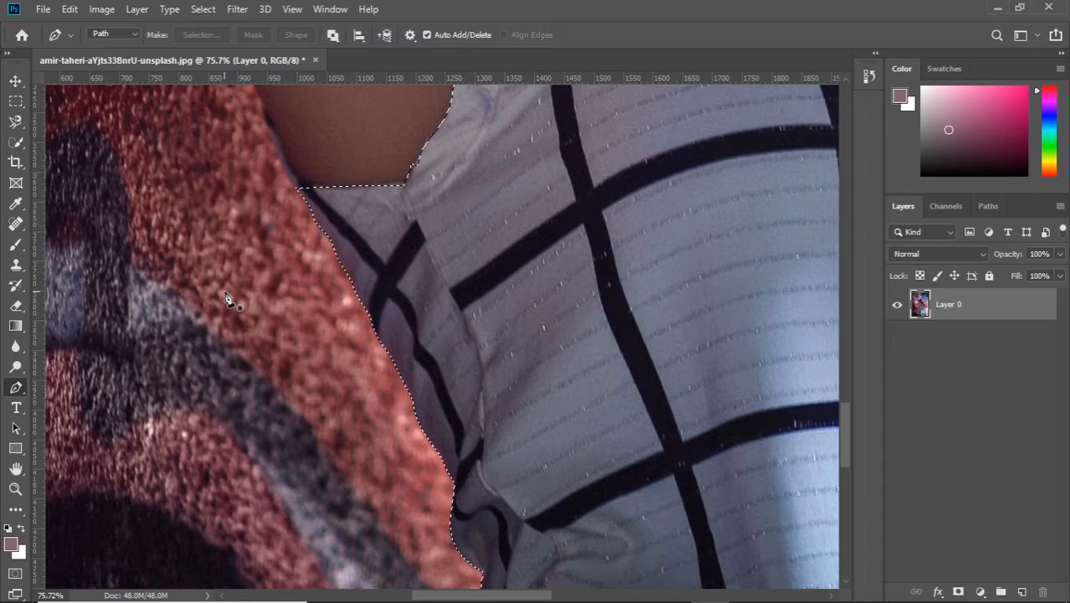
Step: Try tracing the narrow dark strip between the bare arm and the red wall with the Magnetic Lasso tool
click(15, 122)
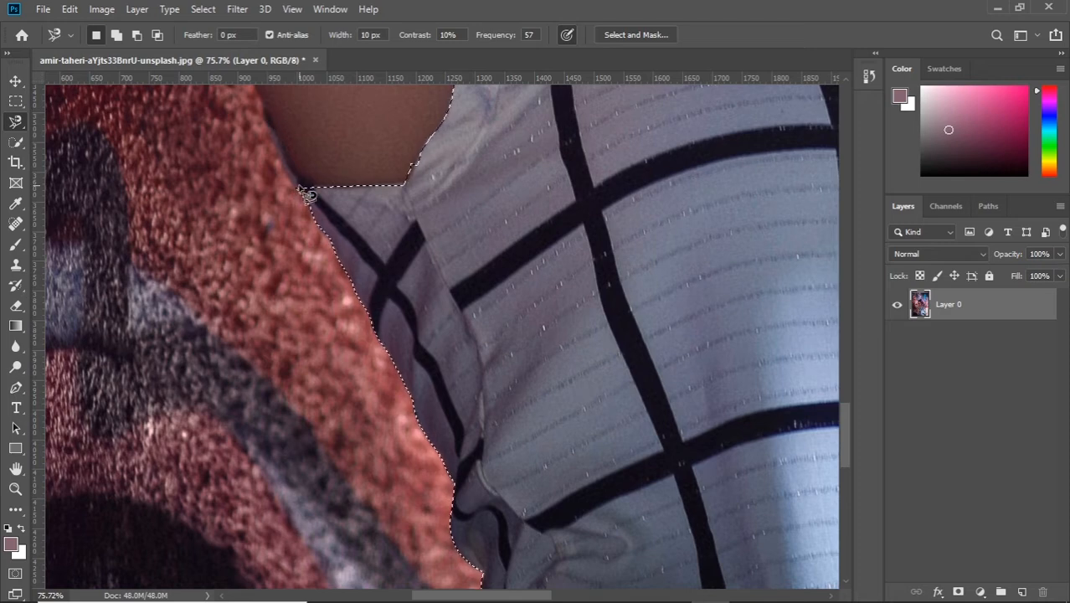
scroll(409, 222, down, 1)
scroll(409, 222, up, 5)
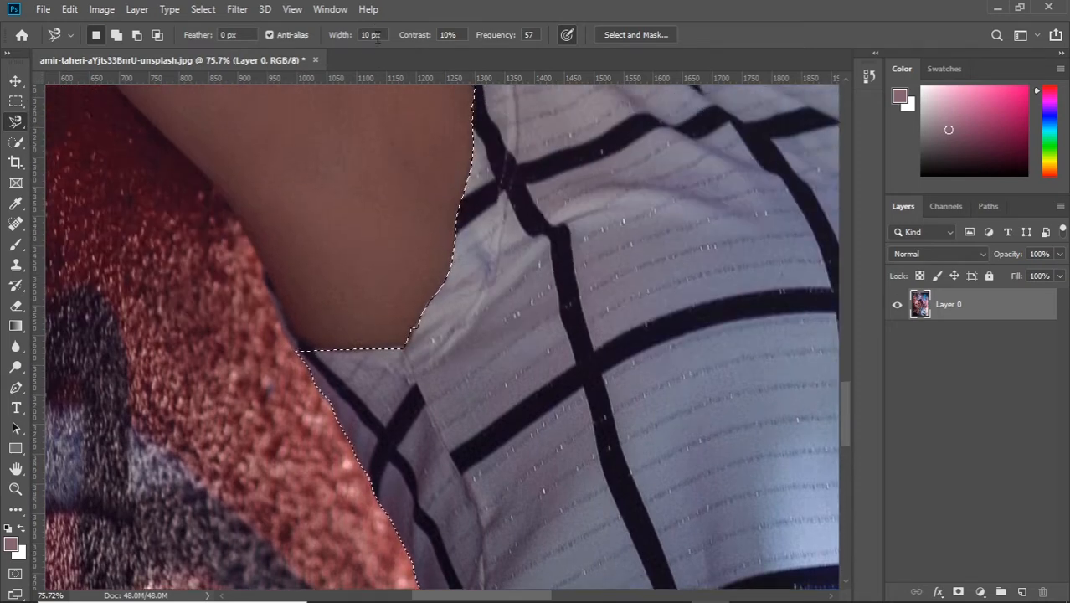
scroll(377, 234, down, 1)
click(266, 261)
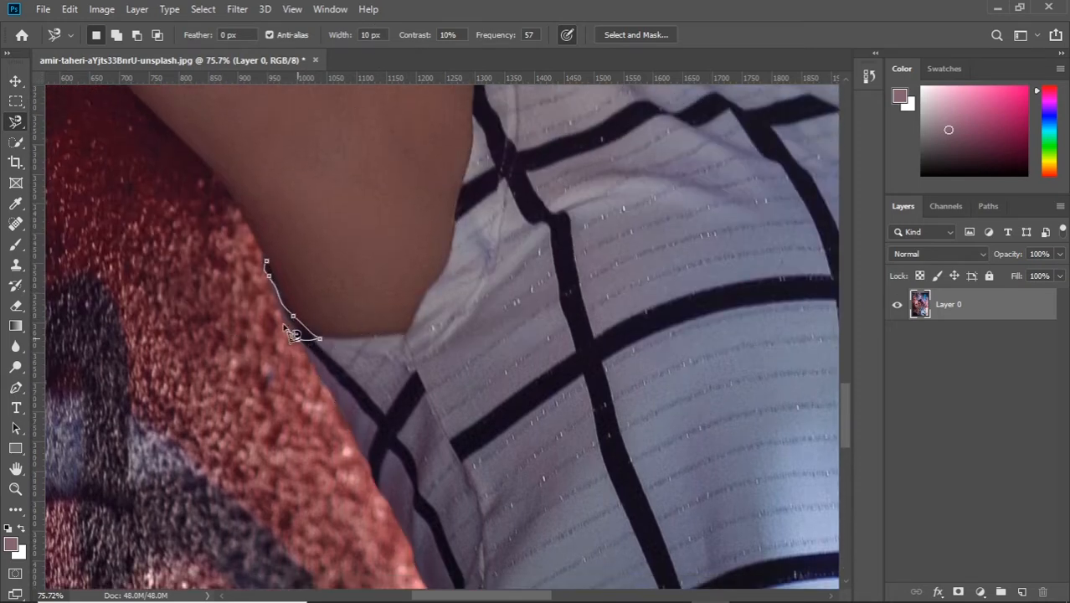
scroll(237, 350, down, 1)
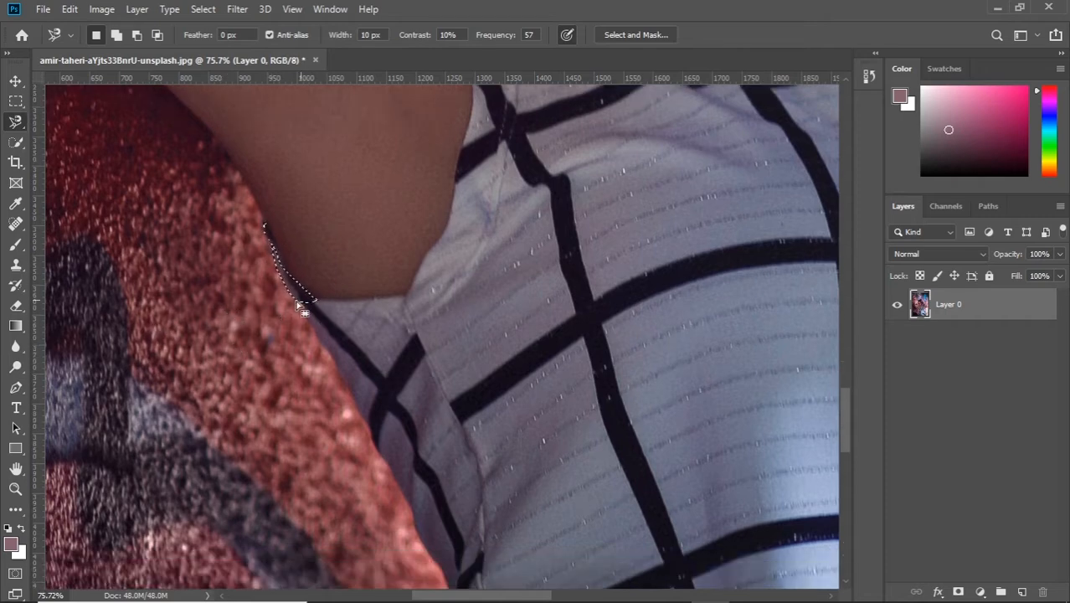
key(p)
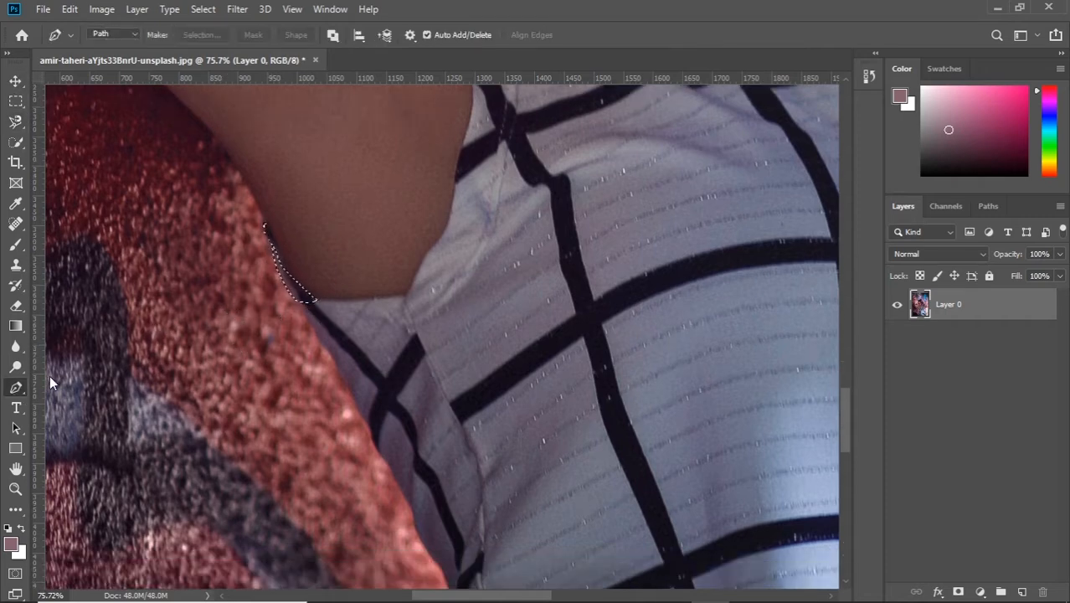
click(265, 227)
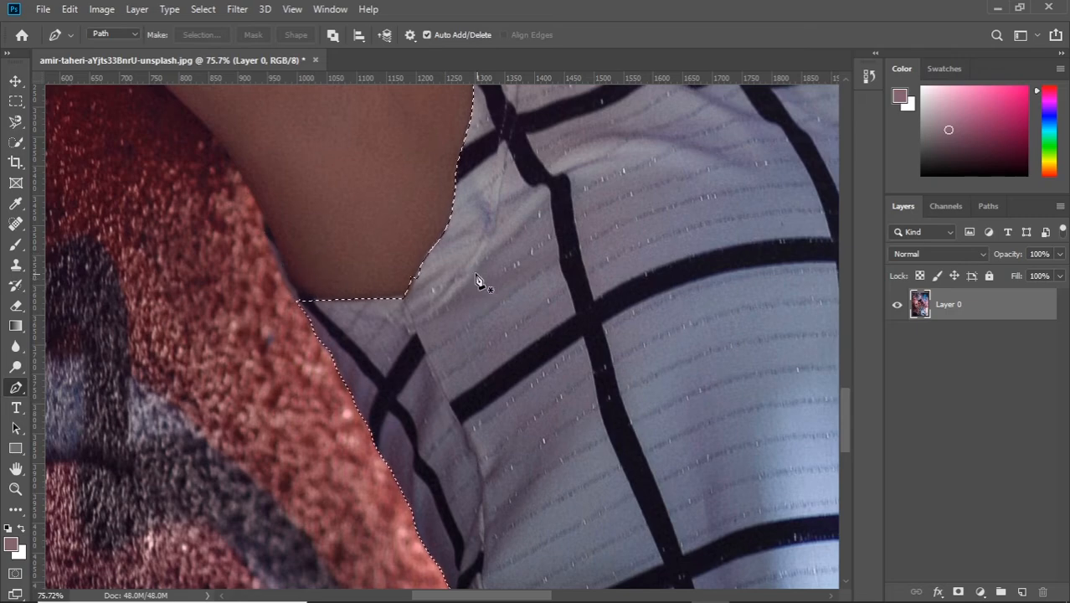
Step: Outline the narrow dark strip between the bare arm and the red wall with a closed Pen path
scroll(476, 275, up, 6)
scroll(433, 207, down, 4)
scroll(445, 184, up, 5)
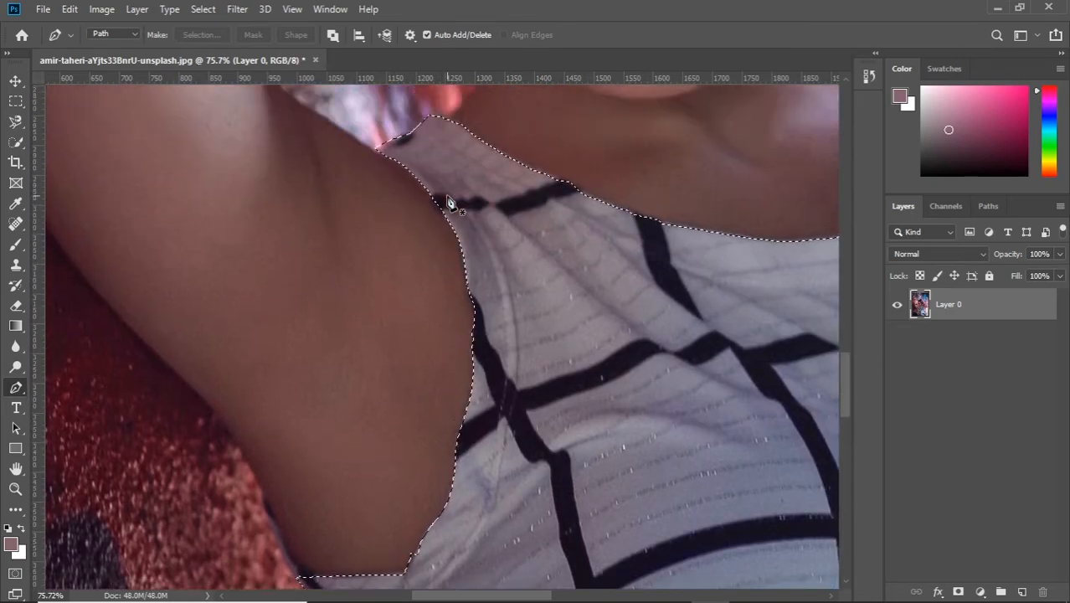
scroll(448, 203, up, 2)
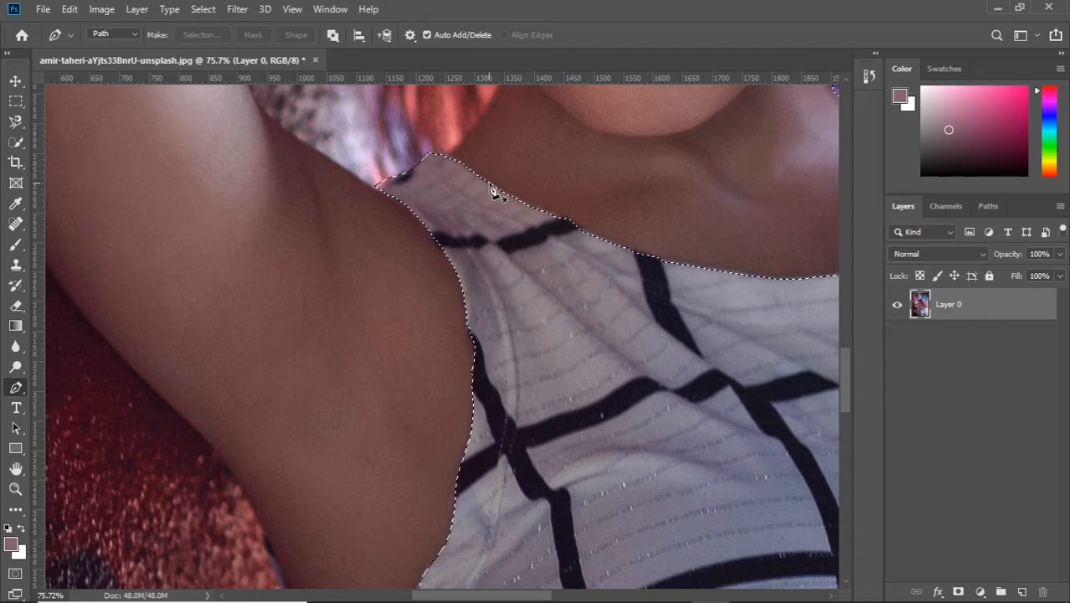
scroll(327, 331, down, 5)
click(267, 340)
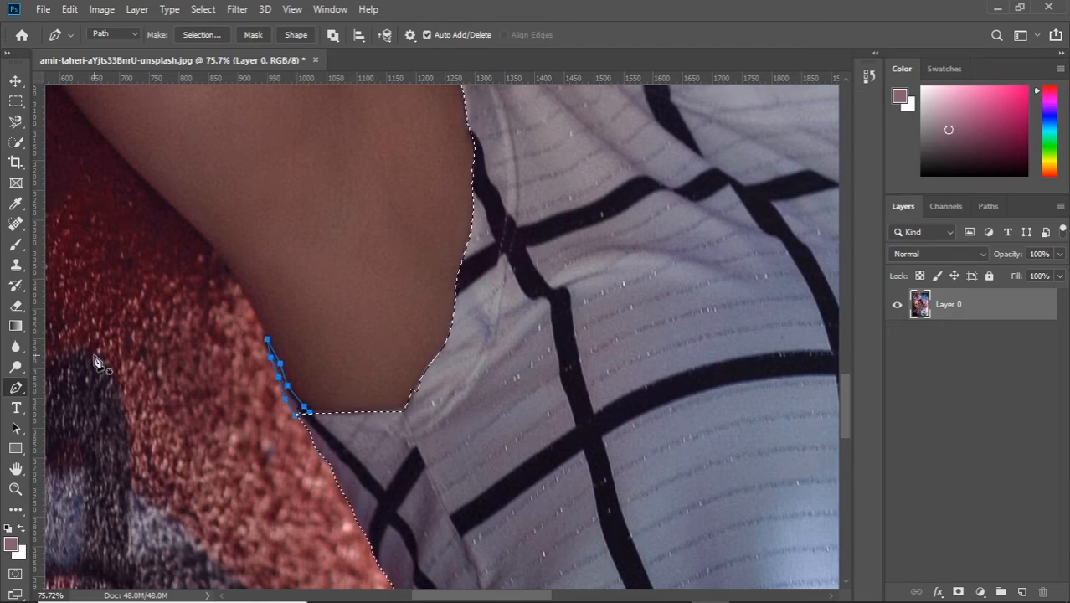
Step: Switch to the Curvature Pen tool and try adding the dark strip's path to the selection
right_click(26, 397)
click(84, 413)
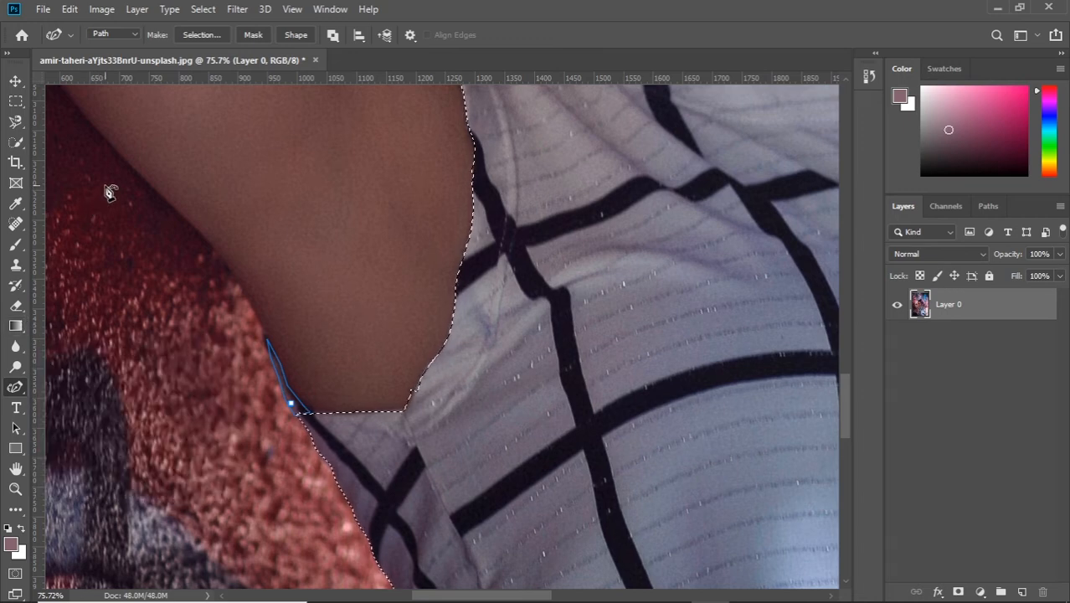
right_click(277, 280)
click(327, 313)
click(186, 311)
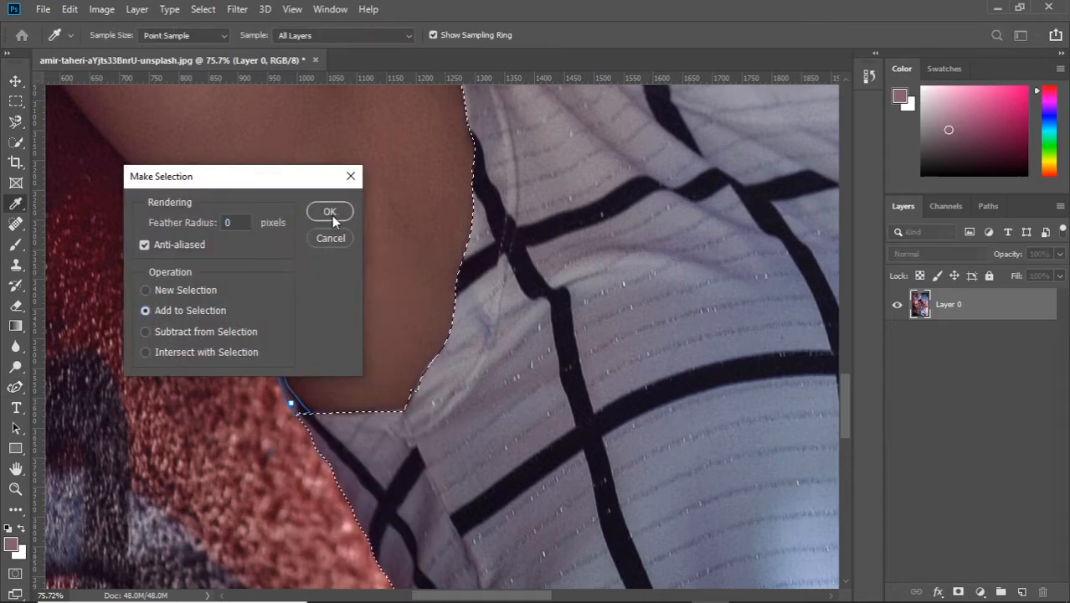
click(330, 211)
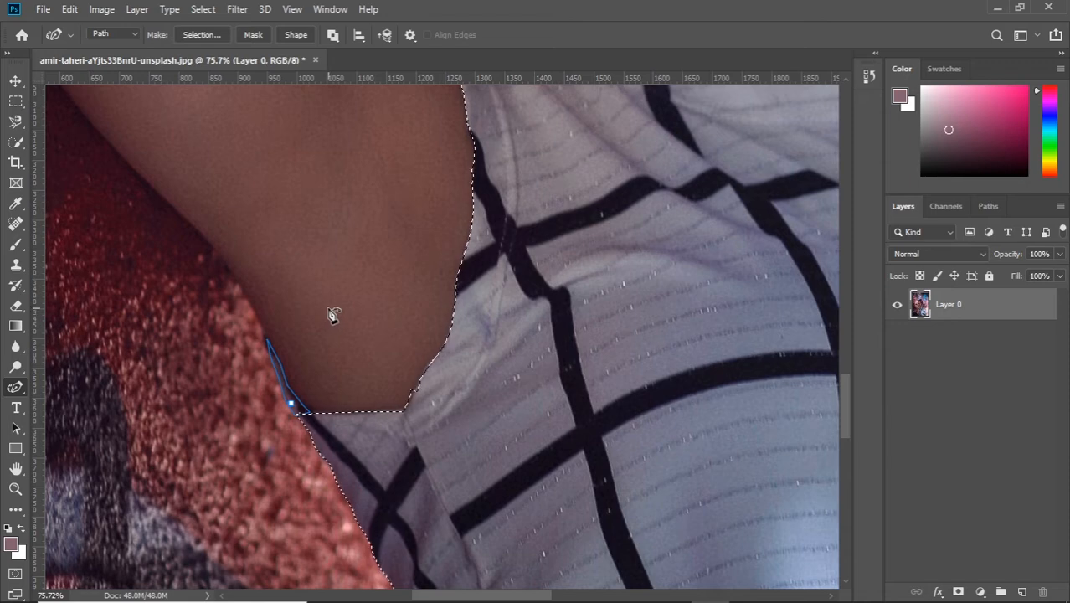
Step: Try subtracting the dark strip's path from the selection
right_click(328, 386)
click(360, 450)
click(205, 332)
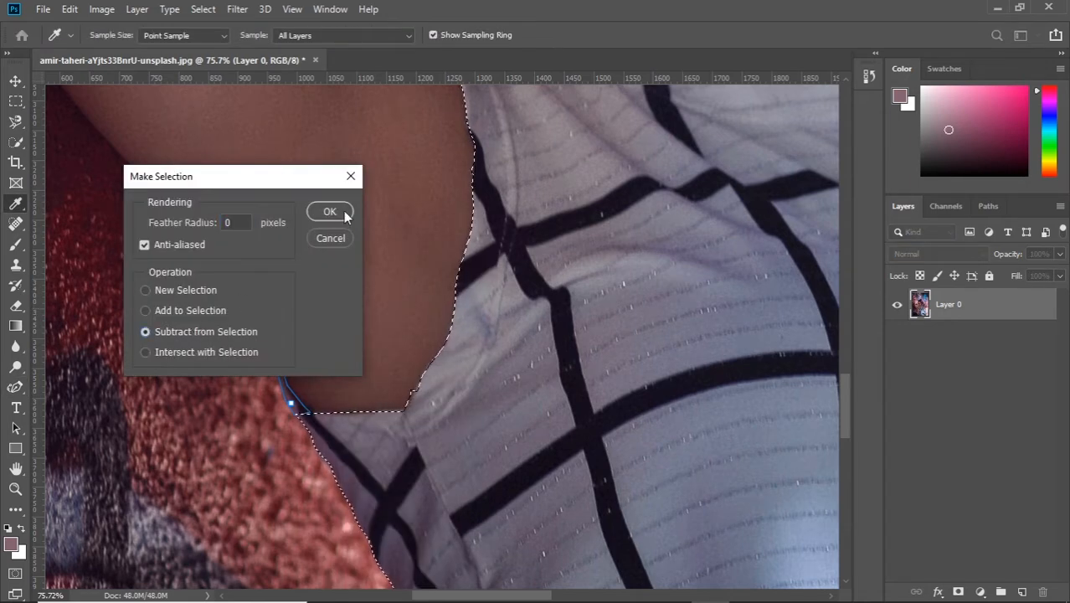
click(330, 211)
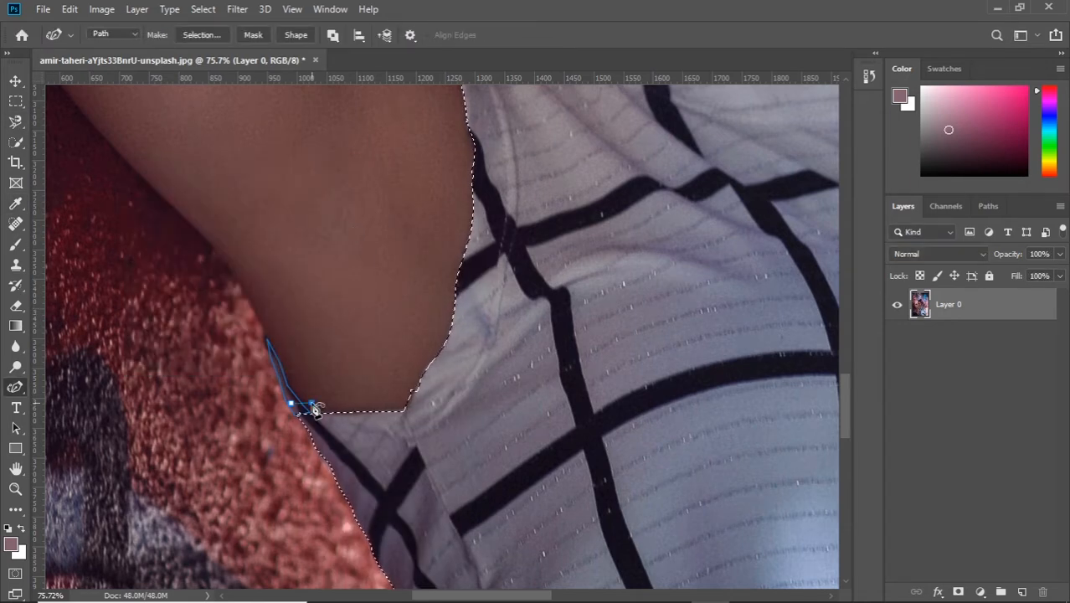
Step: Undo the extra Curvature Pen points placed around the dark strip's path
click(250, 319)
click(296, 384)
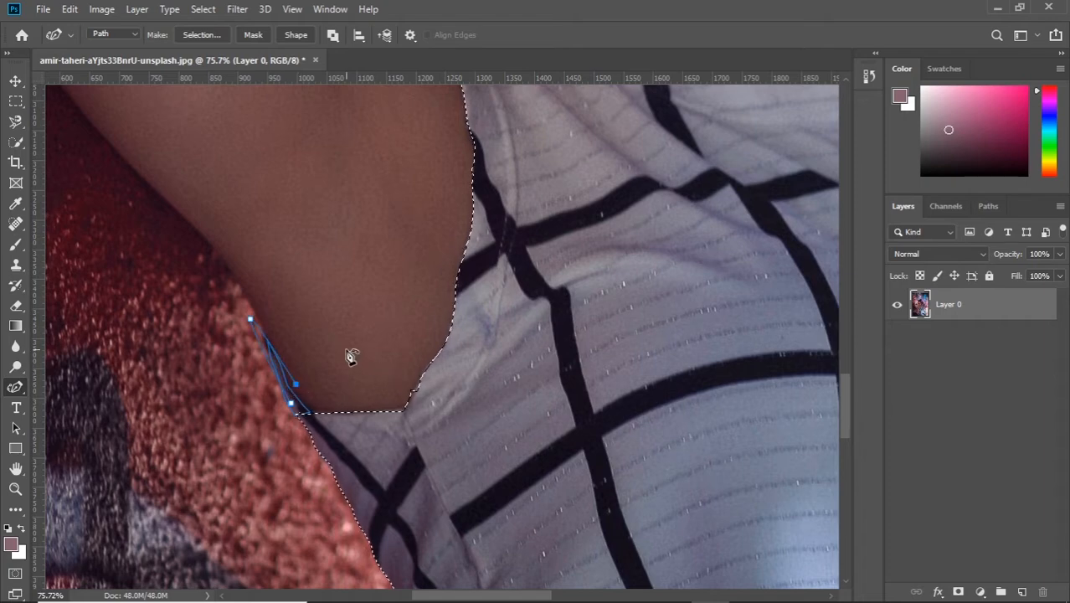
key(ctrl+z)
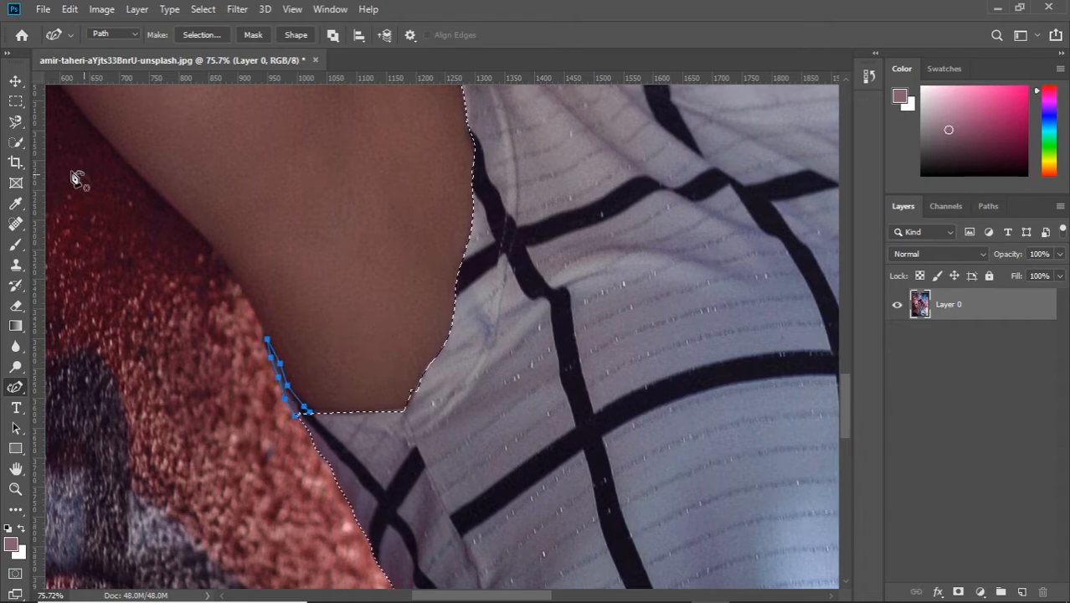
Step: Convert the dark strip's path to a selection with Add to Selection
right_click(286, 253)
click(289, 320)
click(194, 311)
click(329, 212)
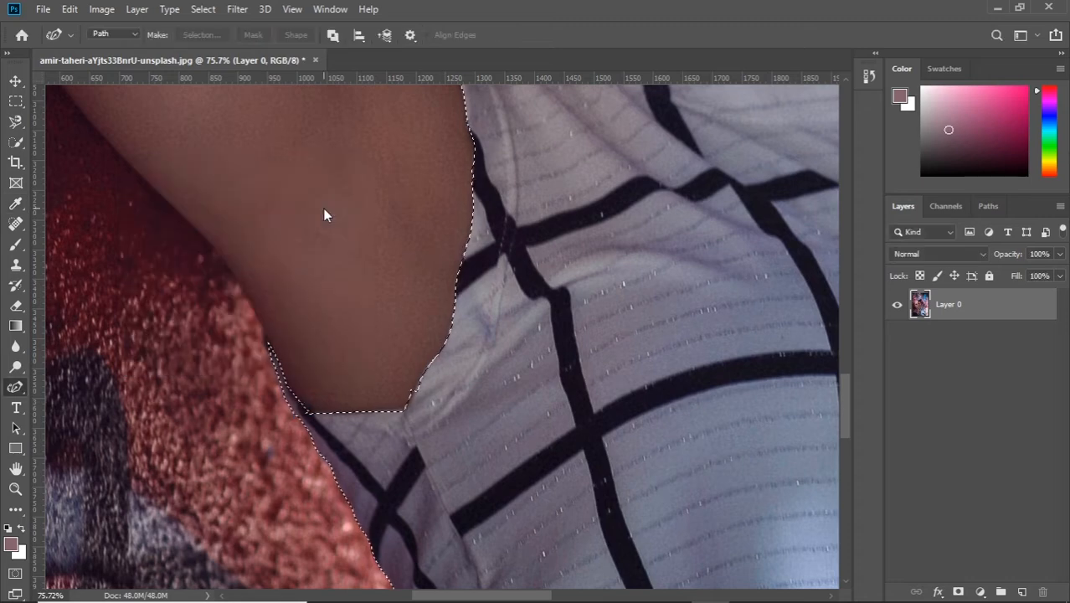
Step: Outline the skin caught at the armhole's lower corner with the standard Pen tool and subtract it from the selection
scroll(401, 380, down, 2)
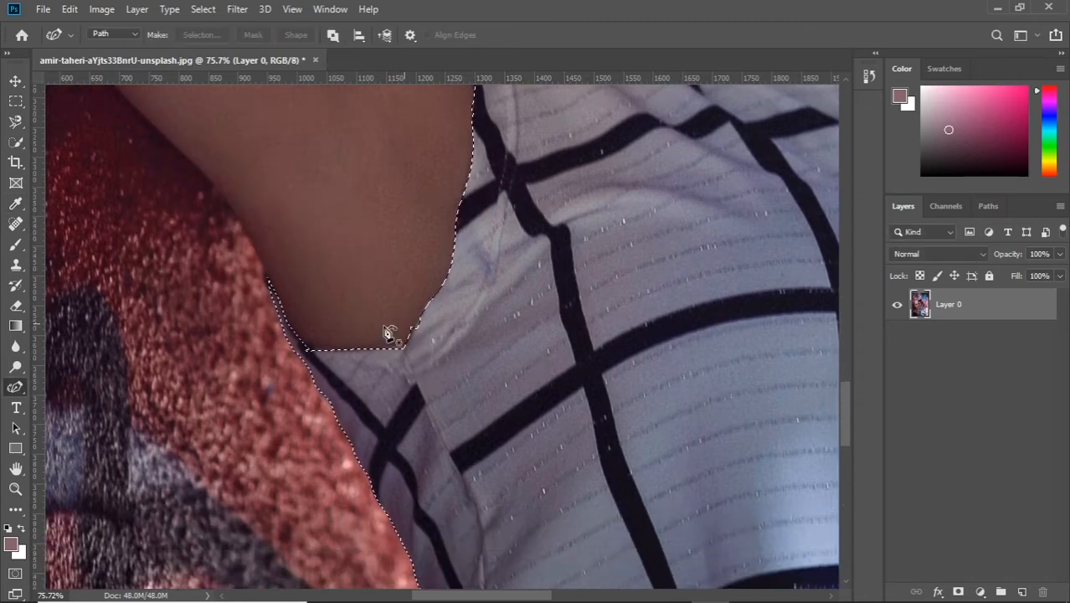
right_click(15, 387)
click(201, 388)
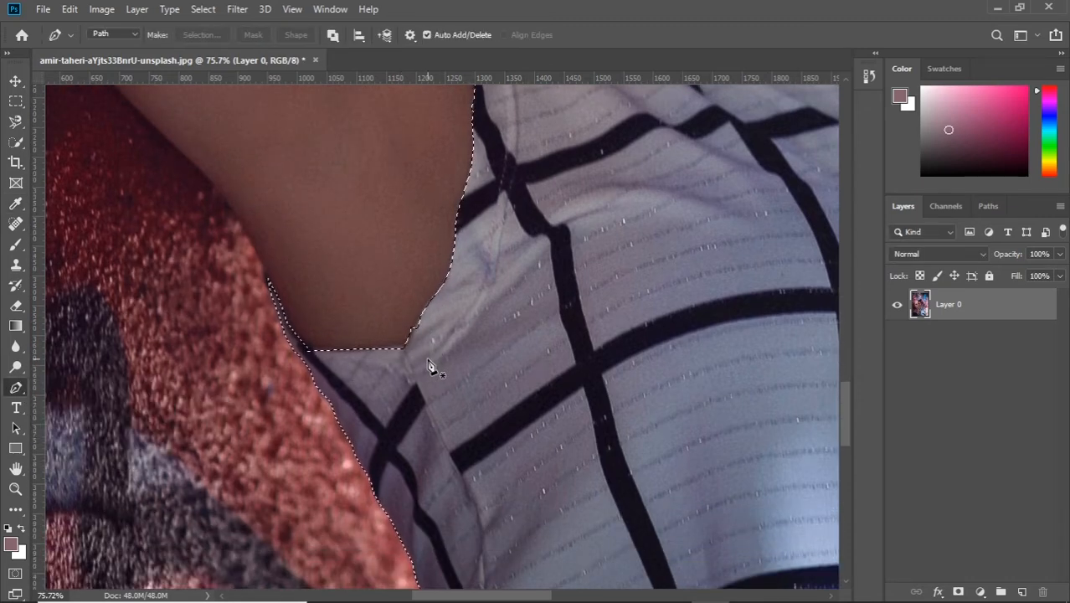
scroll(430, 366, up, 4)
click(377, 339)
click(391, 316)
click(398, 300)
click(366, 276)
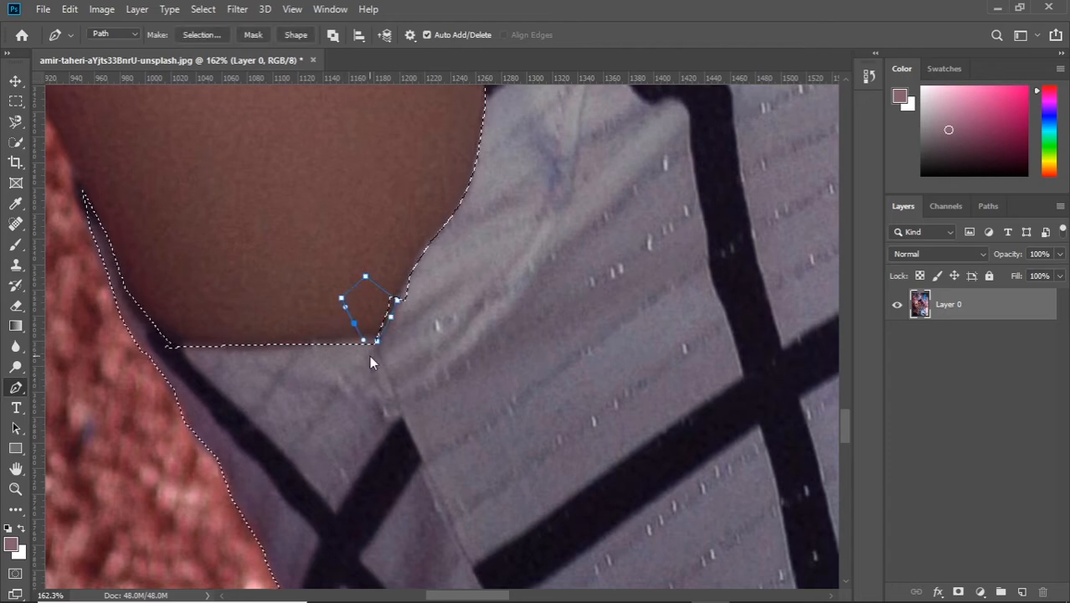
right_click(549, 377)
click(626, 91)
click(230, 332)
key(Return)
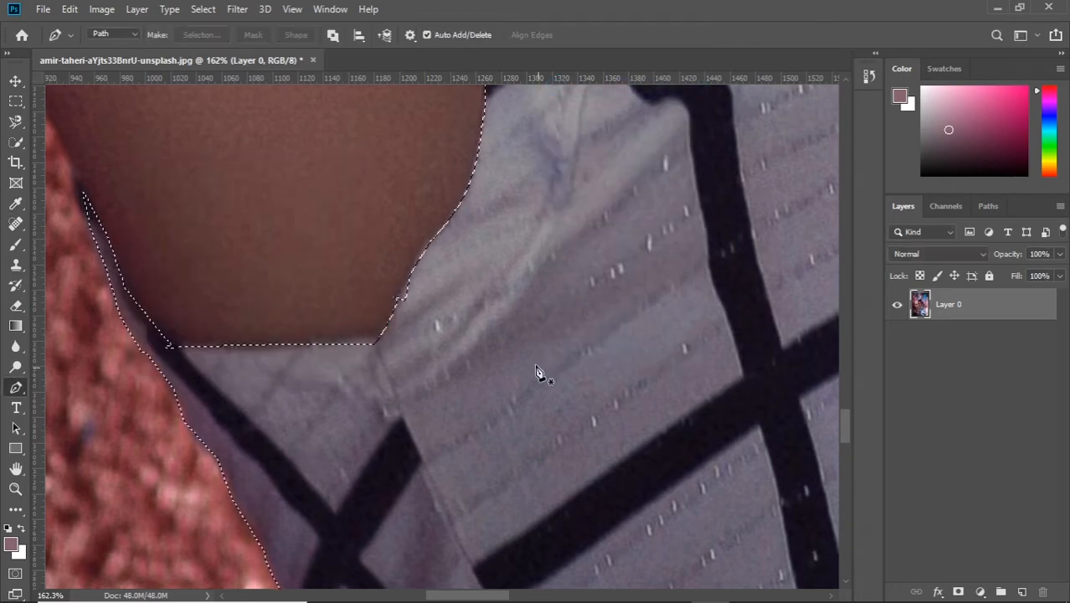
Step: Outline the missed fabric notch just above the armhole's lower corner with the Pen tool and add it to the selection
click(394, 297)
click(406, 279)
click(417, 261)
click(435, 270)
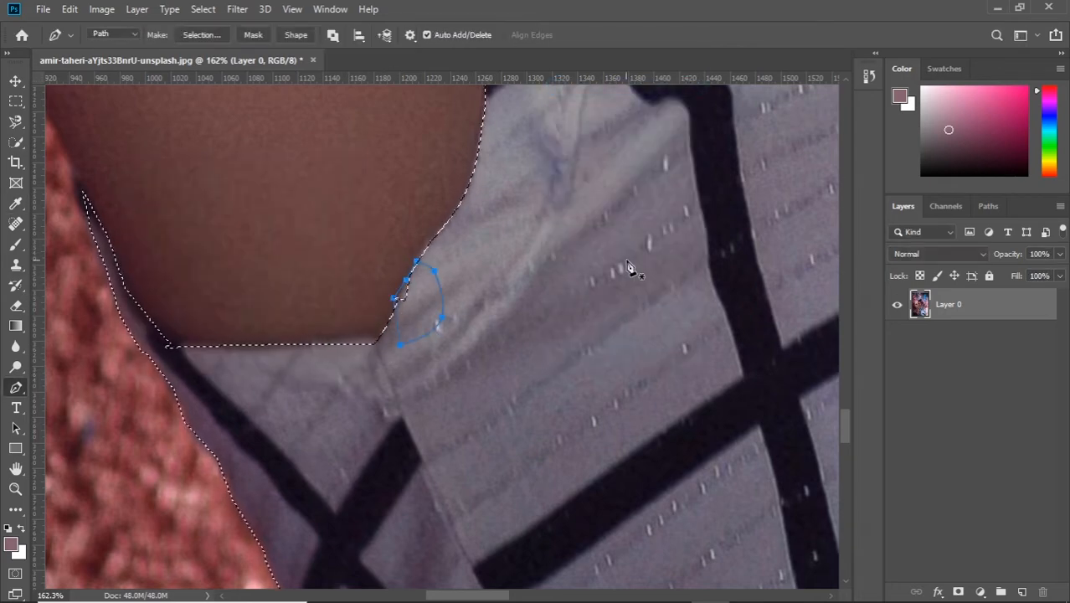
right_click(650, 216)
click(695, 279)
click(331, 209)
Step: Outline the sliver of skin beside the black stripe on the armhole edge with the Pen tool and subtract it from the selection
scroll(593, 289, up, 10)
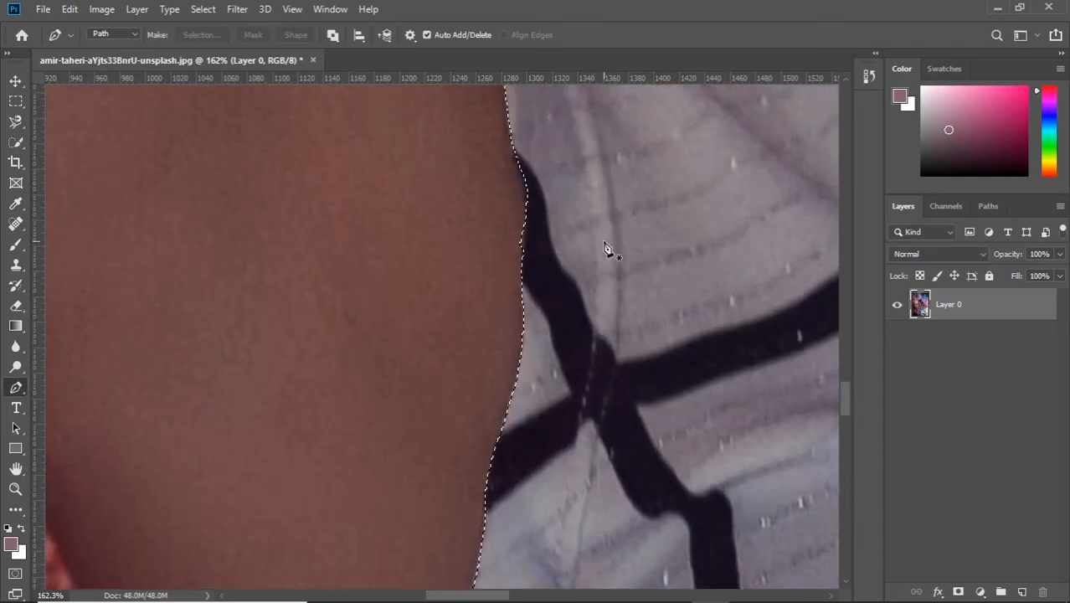
click(526, 389)
click(527, 408)
click(525, 418)
click(488, 433)
click(506, 372)
click(526, 388)
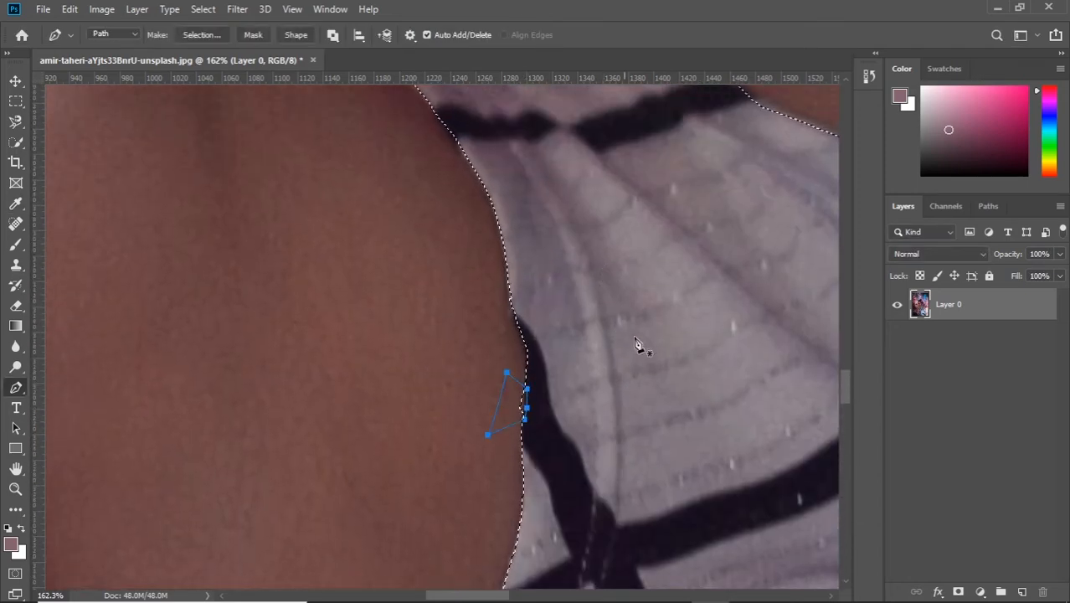
right_click(656, 347)
click(699, 316)
click(208, 330)
click(323, 211)
Step: Outline the missed fabric at the tip of the shoulder strap with the Pen tool and add it to the selection
scroll(689, 230, up, 2)
scroll(689, 230, up, 3)
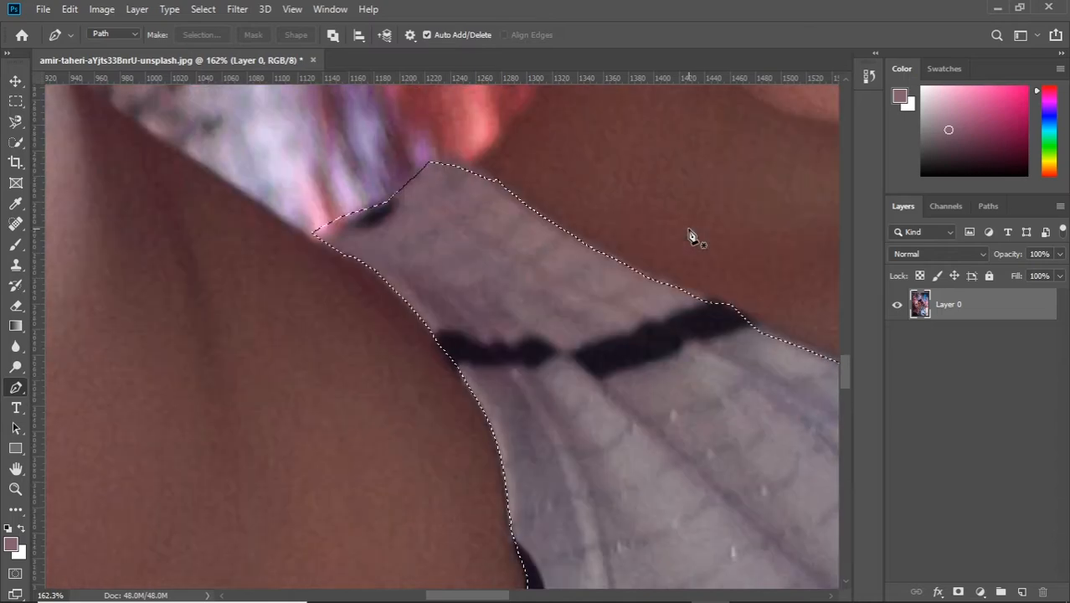
click(440, 161)
click(460, 159)
click(482, 173)
click(497, 178)
click(481, 213)
click(453, 198)
click(427, 171)
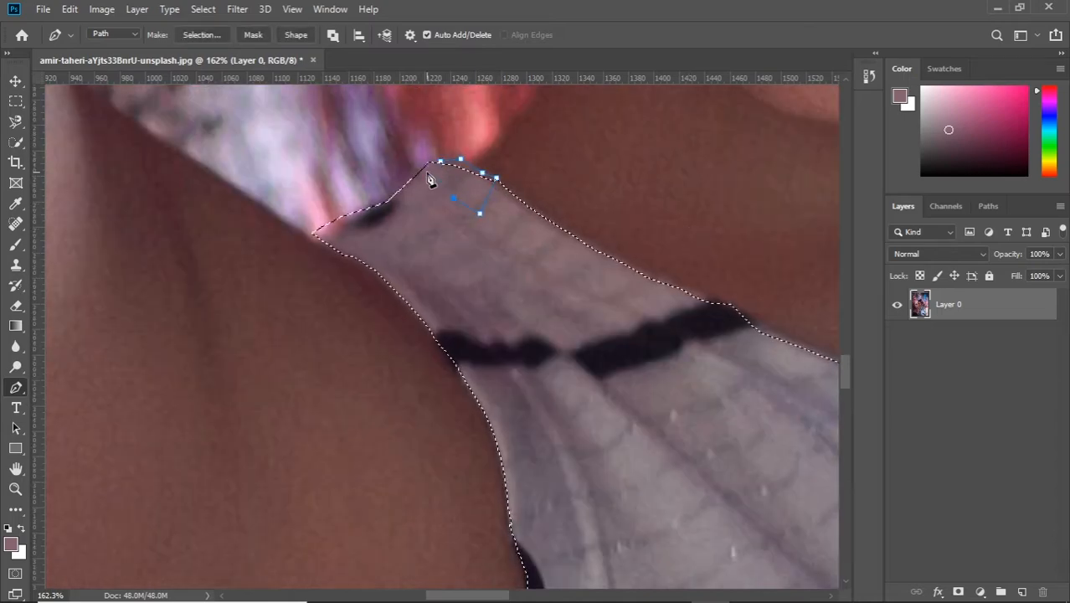
right_click(551, 161)
click(605, 306)
click(145, 310)
click(323, 212)
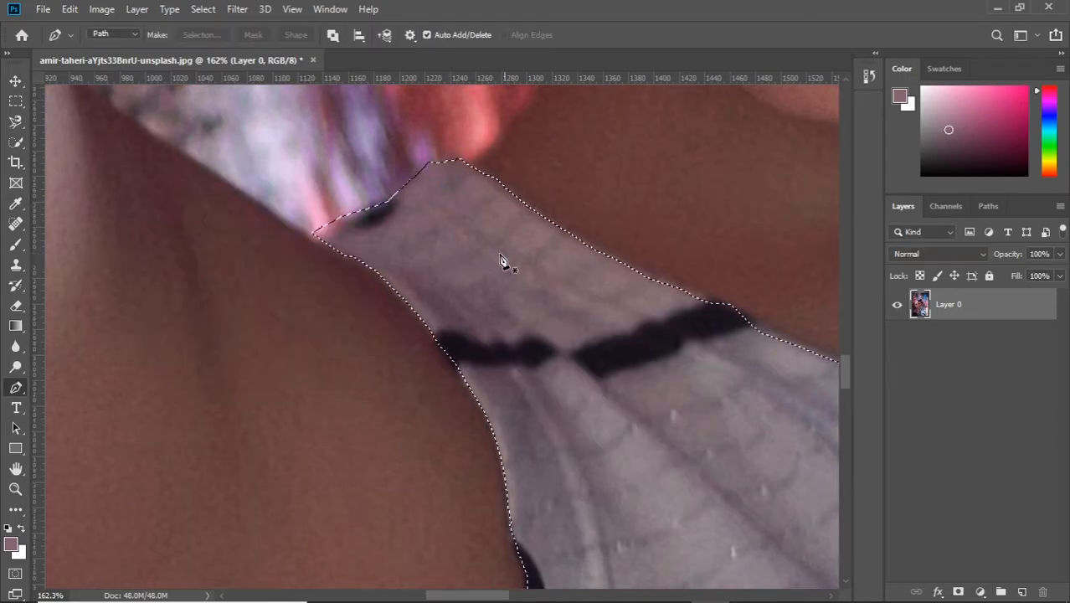
Step: Open Color Balance for the selected top and set the midtones to -96 on Cyan–Red and +100 on Magenta–Green
scroll(505, 260, down, 2)
scroll(580, 269, down, 5)
scroll(666, 303, down, 3)
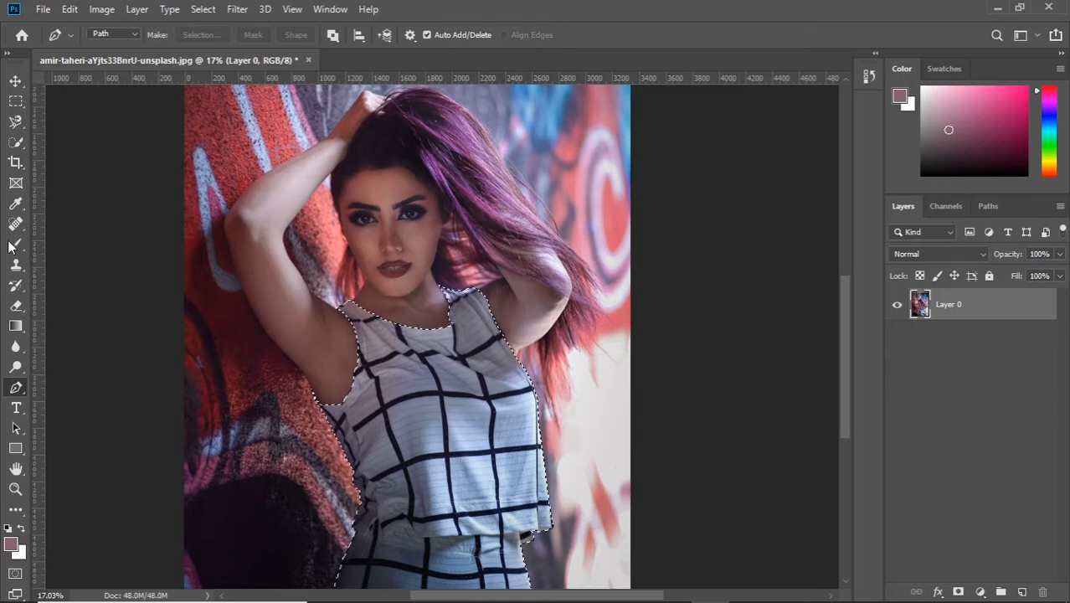
key(v)
drag(188, 293, 188, 317)
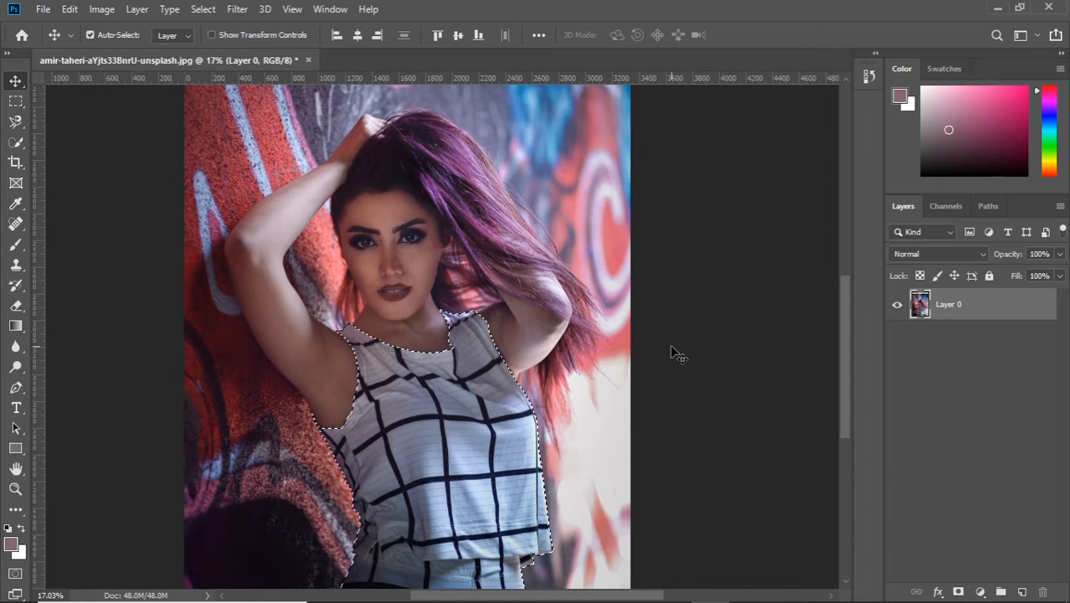
click(102, 9)
mouse_move(124, 52)
click(295, 149)
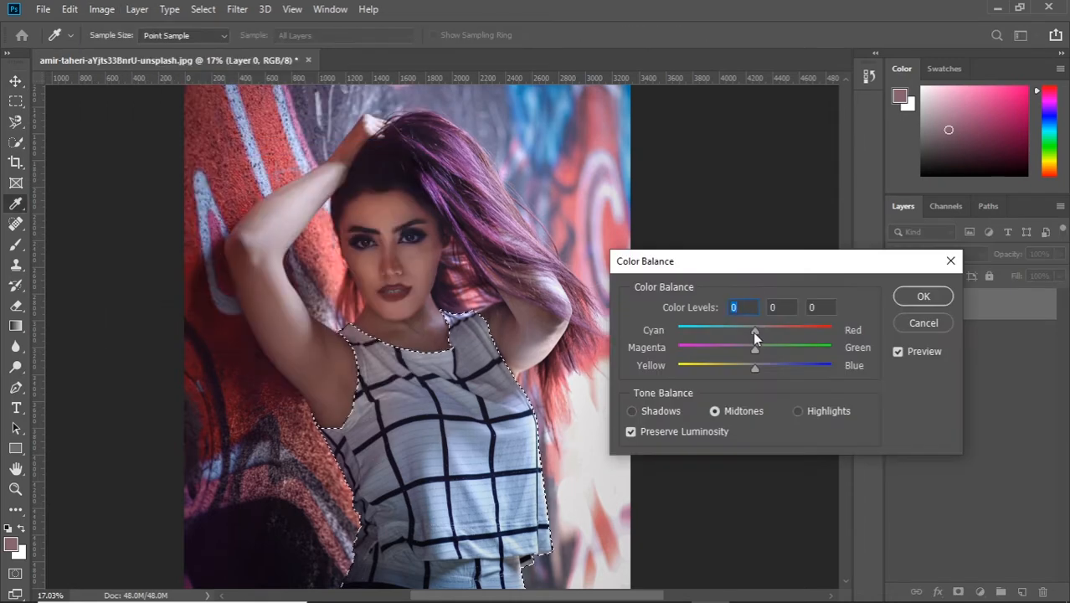
drag(753, 330, 683, 331)
click(823, 347)
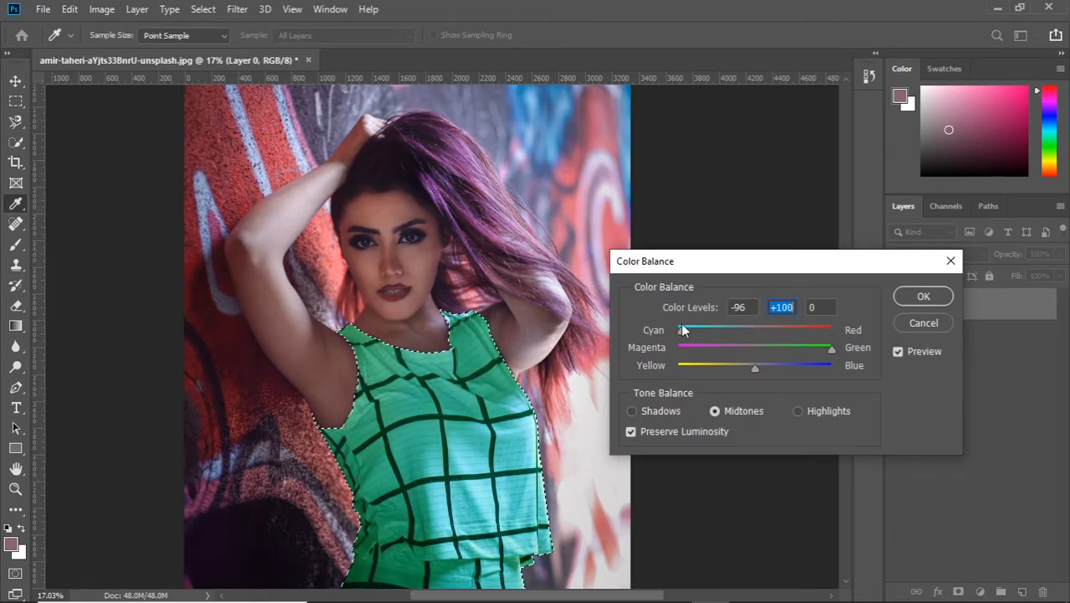
Step: Readjust the Yellow–Blue and Magenta–Green midtone levels for a bright green top and apply the Color Balance
drag(753, 369, 829, 331)
mouse_move(832, 366)
mouse_down()
mouse_move(679, 366)
mouse_move(804, 349)
mouse_move(678, 331)
mouse_move(832, 366)
mouse_move(699, 354)
mouse_move(824, 330)
mouse_move(679, 330)
mouse_move(820, 348)
mouse_move(822, 361)
mouse_up()
click(805, 349)
key(Return)
key(v)
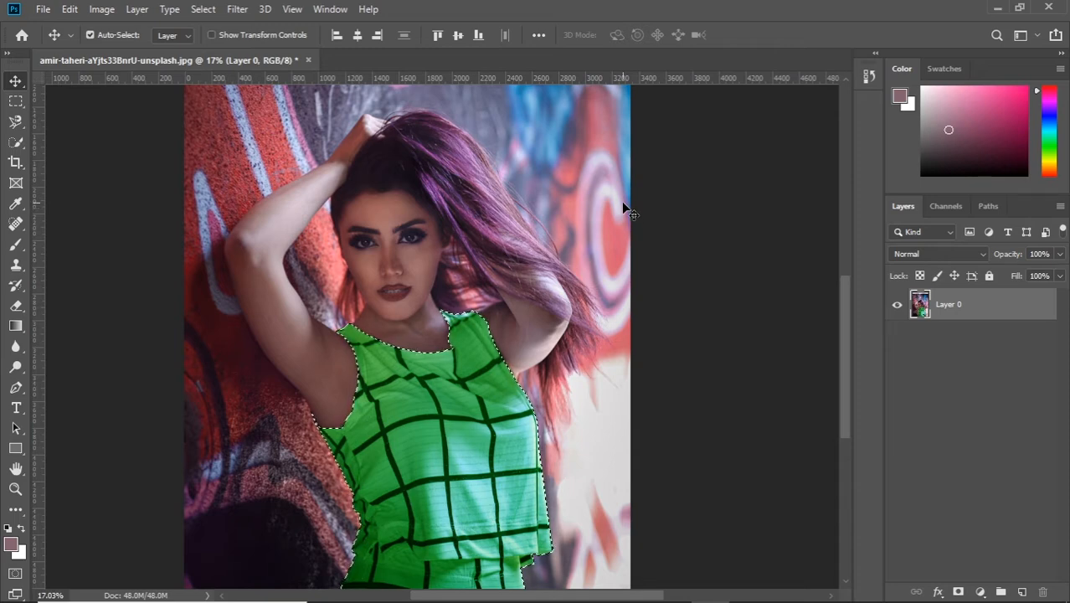
right_click(963, 304)
click(829, 87)
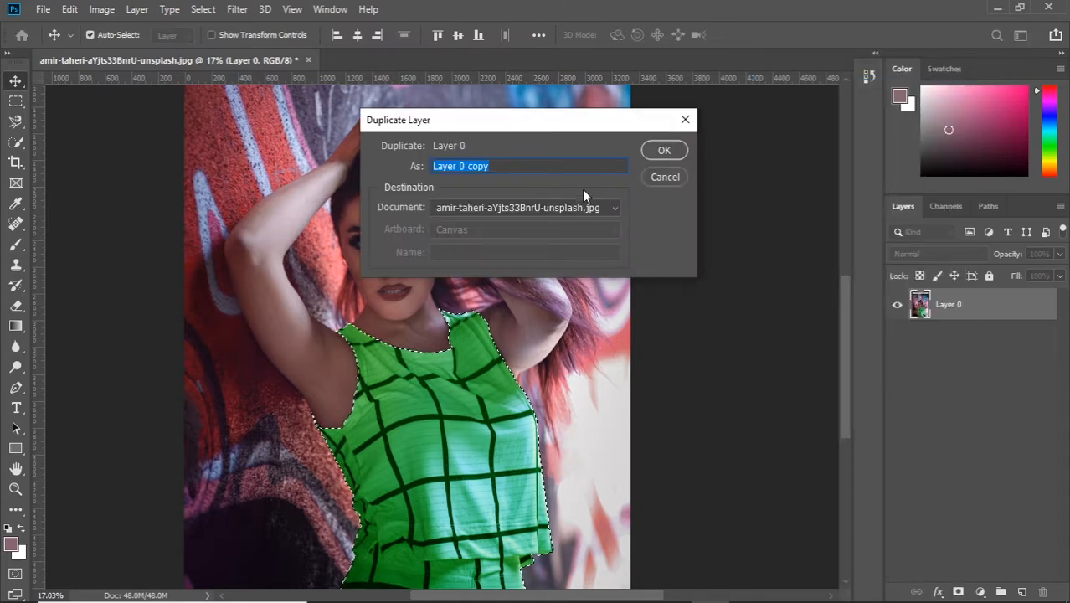
click(665, 152)
key(ctrl+z)
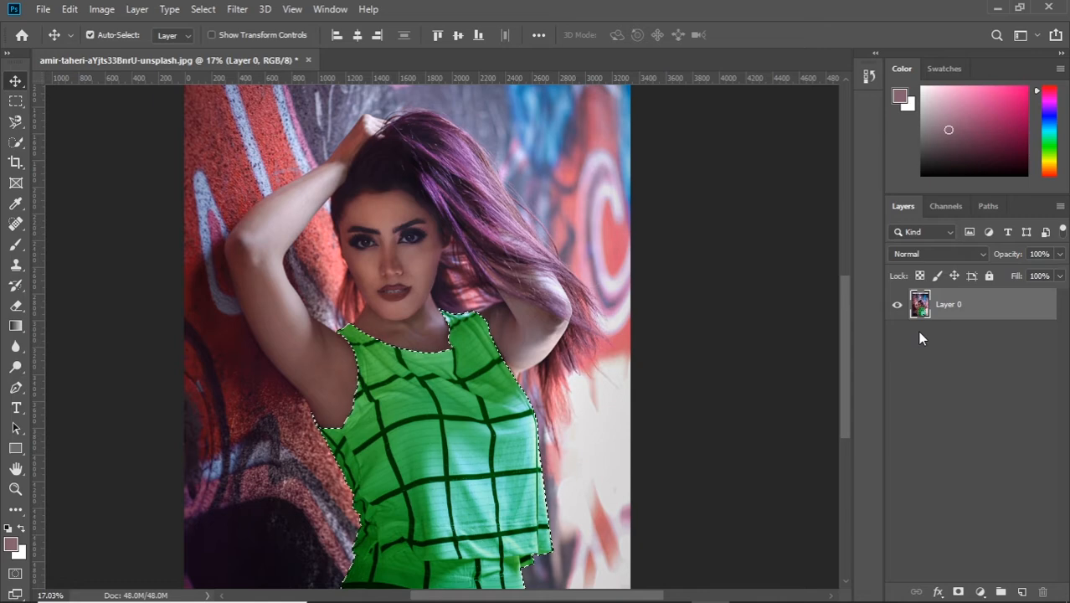
click(959, 592)
key(ctrl+z)
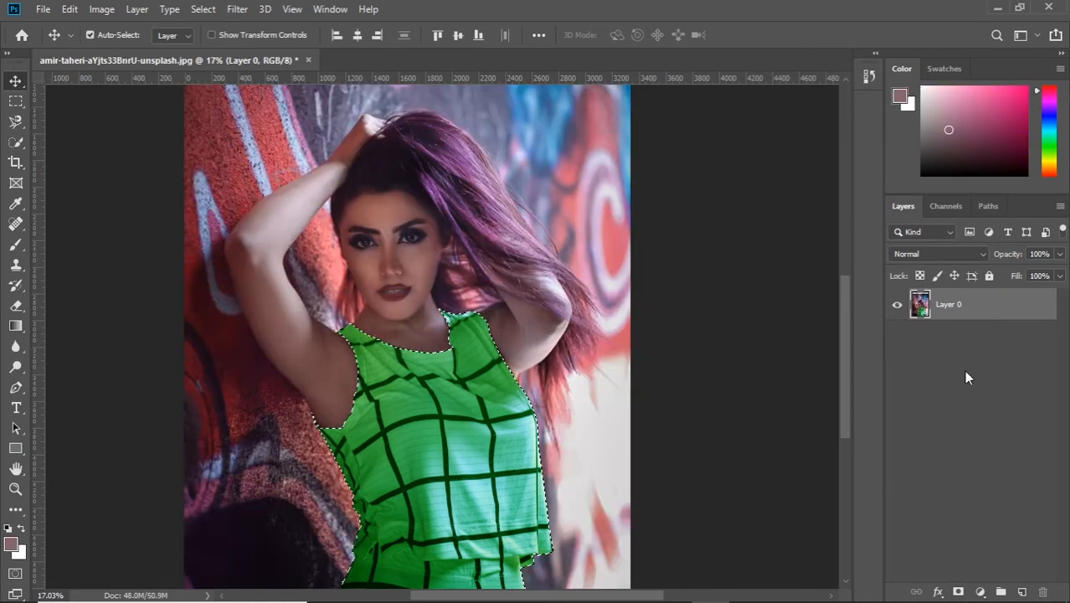
Step: Duplicate Layer 0 as Layer 0 copy and mask the copy with the top's selection
right_click(999, 313)
click(837, 86)
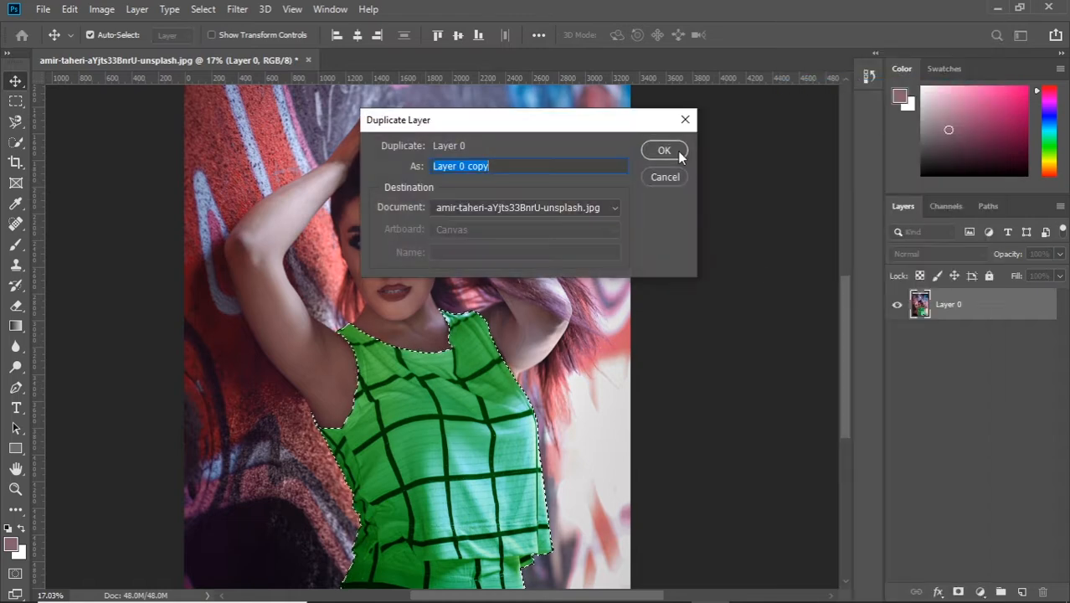
click(666, 151)
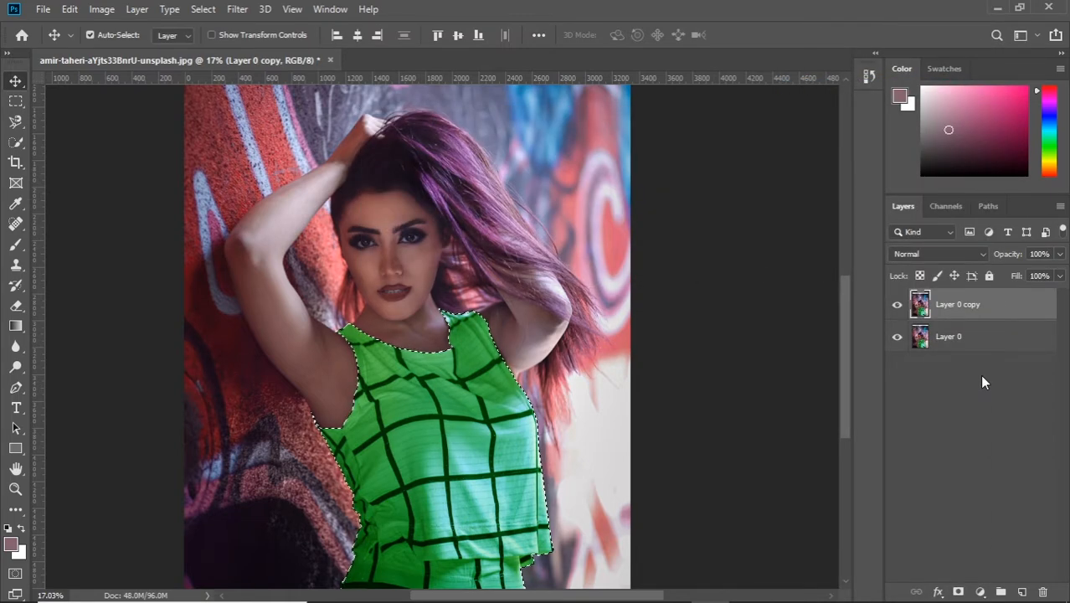
click(959, 593)
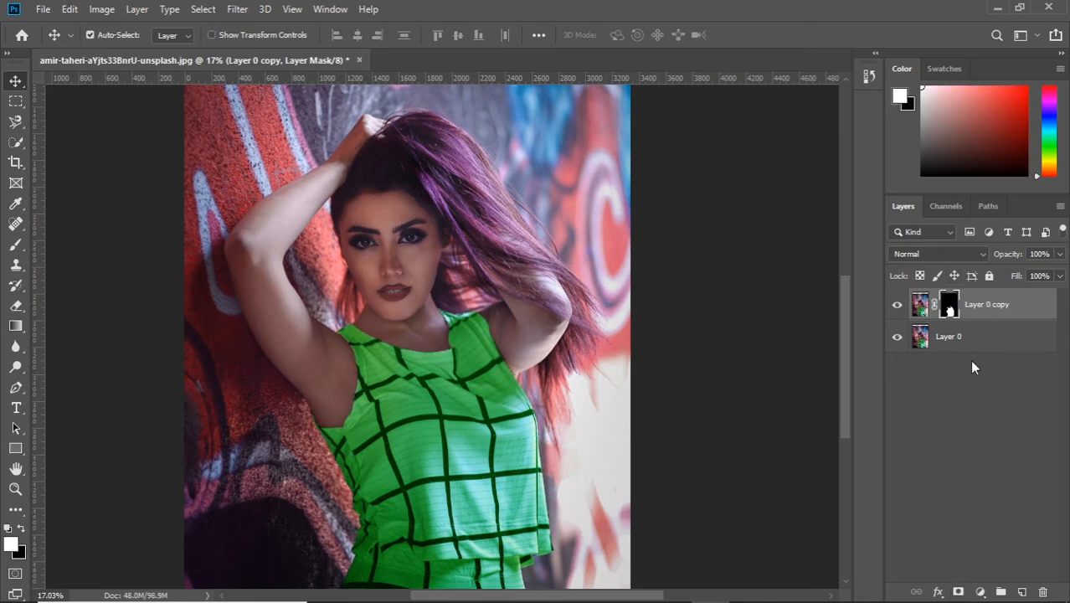
click(897, 337)
click(897, 337)
Step: Desaturate the image content of Layer 0 copy, leaving its mask untouched
click(920, 304)
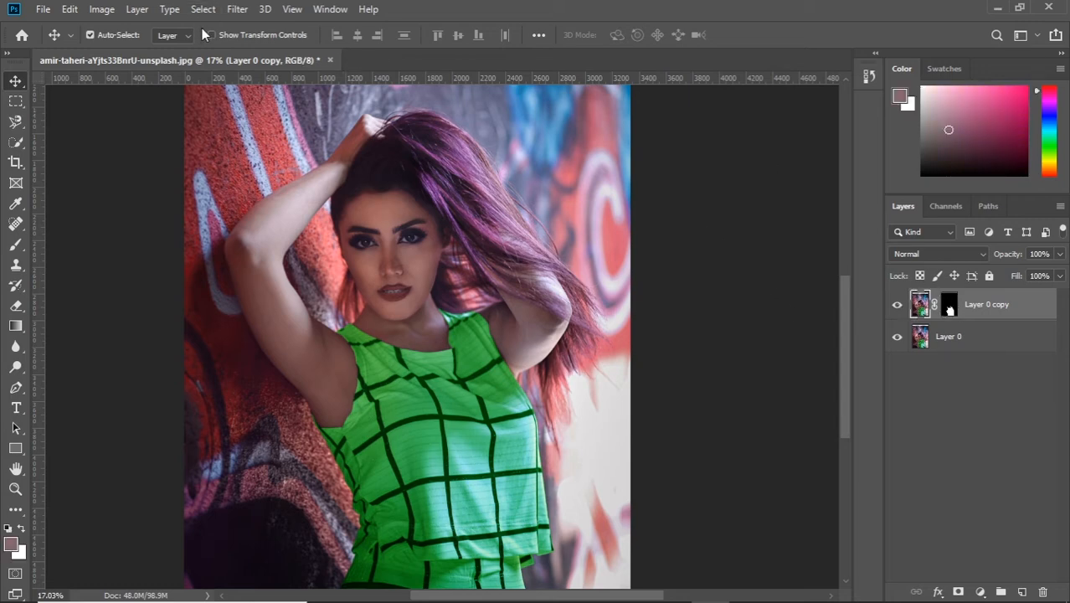
click(102, 9)
mouse_move(126, 51)
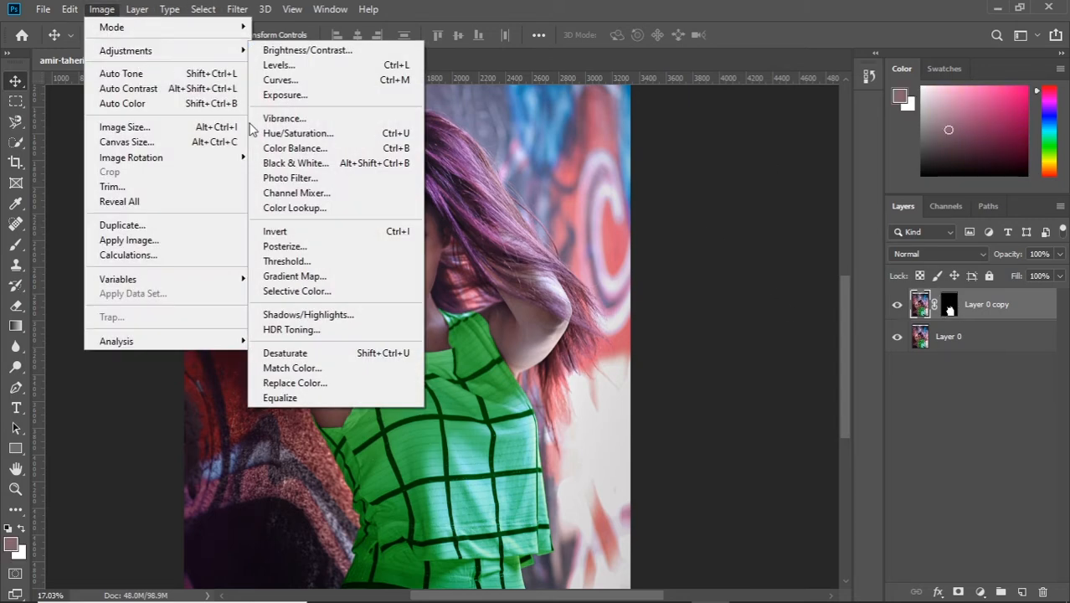
click(284, 353)
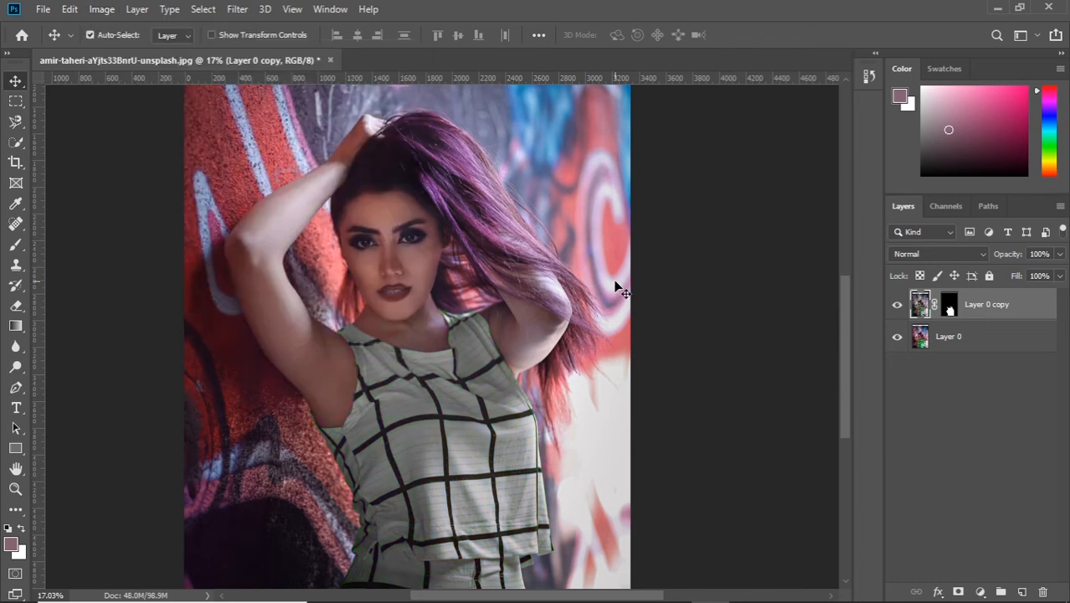
Step: Open Selective Color on Layer 0 copy and set the Whites to Cyan -9% and Magenta +4%
click(101, 8)
mouse_move(136, 55)
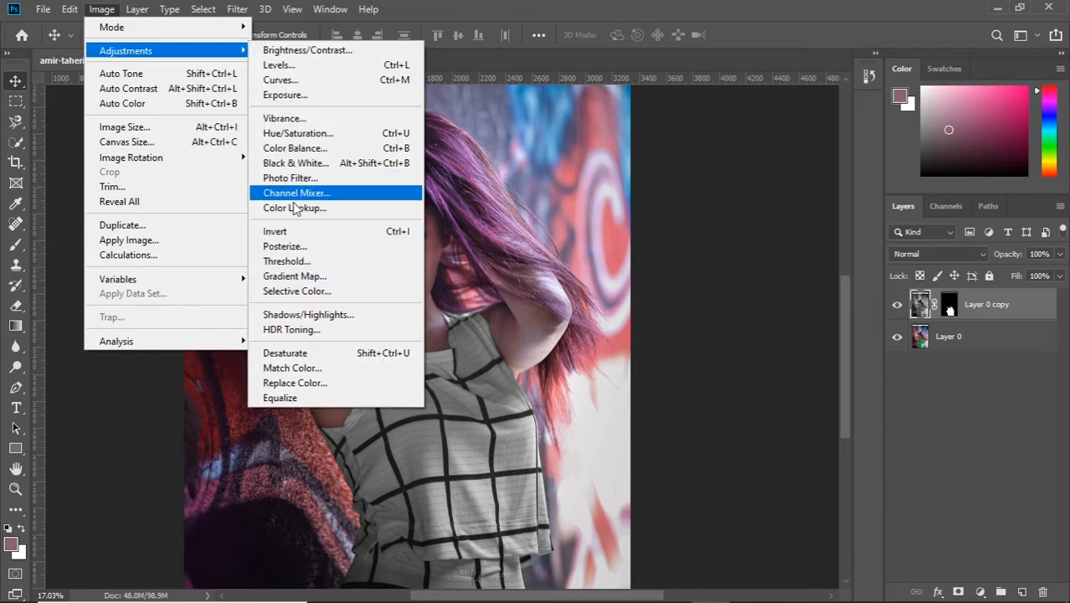
click(296, 291)
drag(691, 98, 717, 110)
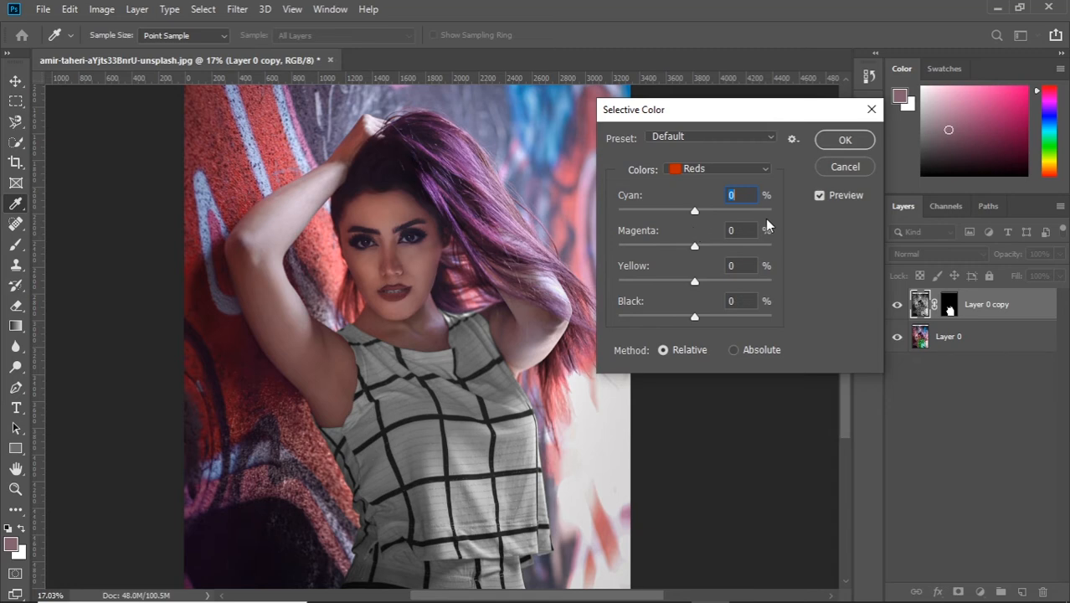
click(680, 172)
click(700, 270)
click(770, 137)
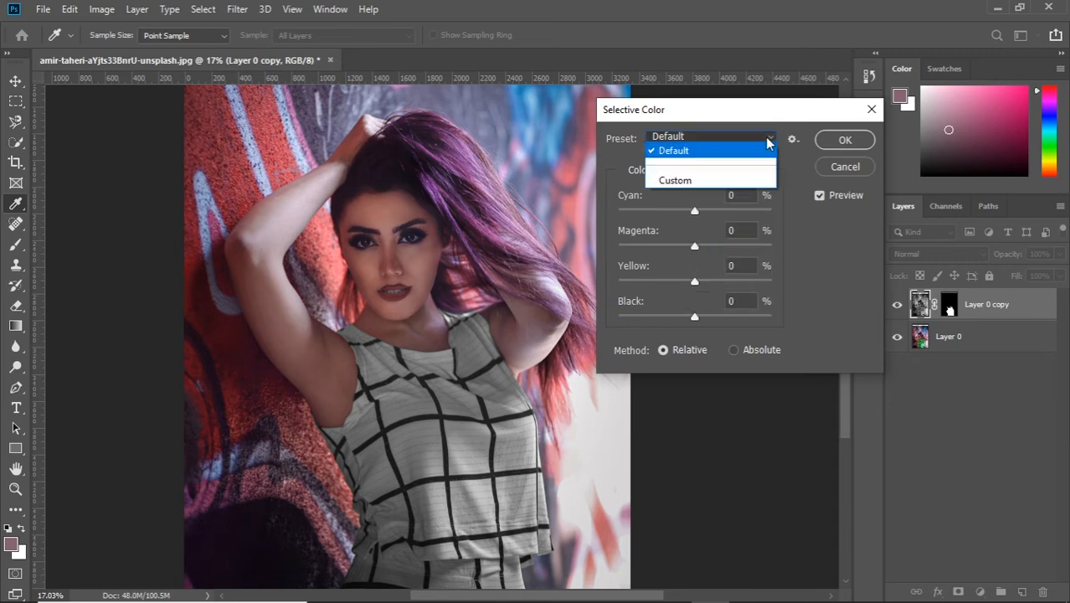
click(714, 177)
drag(695, 211, 701, 260)
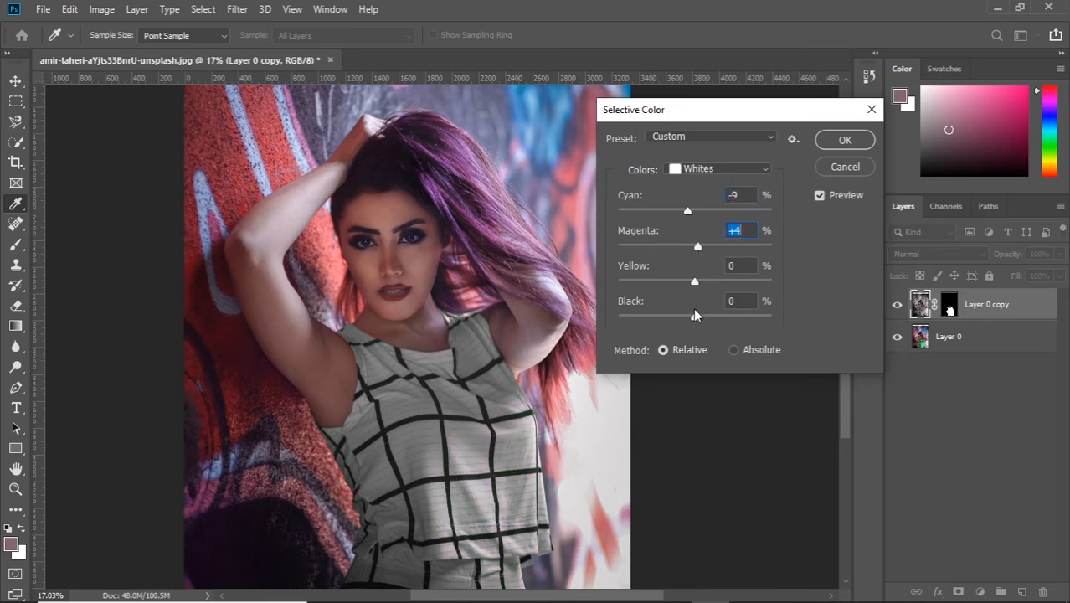
Step: Switch Selective Color to Neutrals and set Cyan +28%, Magenta +4% and Black +22%
click(706, 168)
click(699, 253)
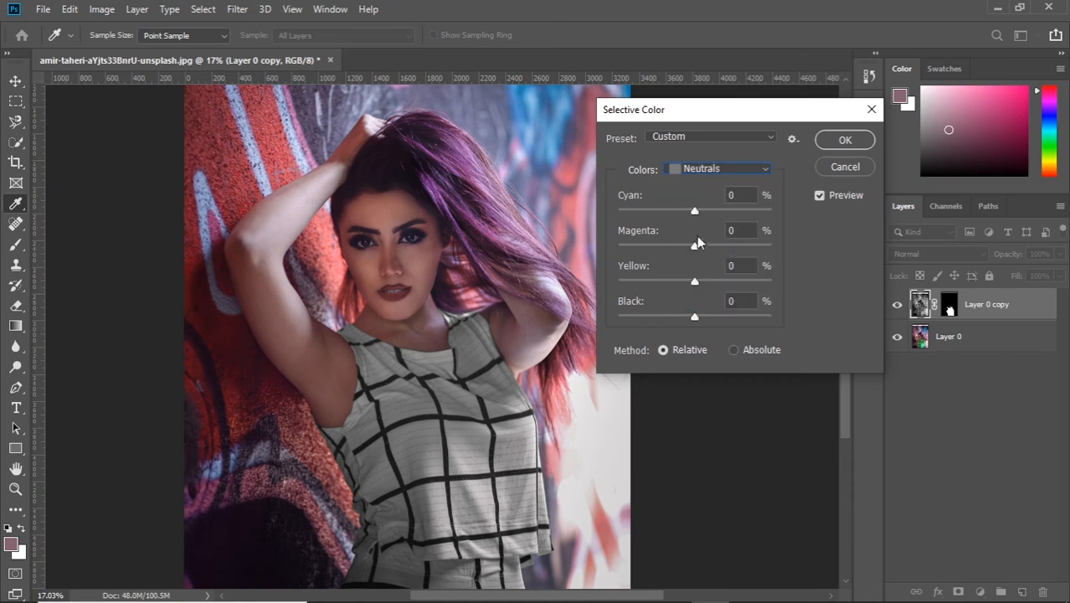
drag(695, 245, 735, 247)
key(ctrl+z)
mouse_move(717, 210)
mouse_down()
mouse_move(733, 221)
mouse_move(697, 211)
mouse_move(657, 230)
mouse_move(716, 211)
mouse_up()
mouse_move(695, 316)
mouse_down()
mouse_move(626, 318)
mouse_move(771, 320)
mouse_move(616, 327)
mouse_move(712, 322)
mouse_up()
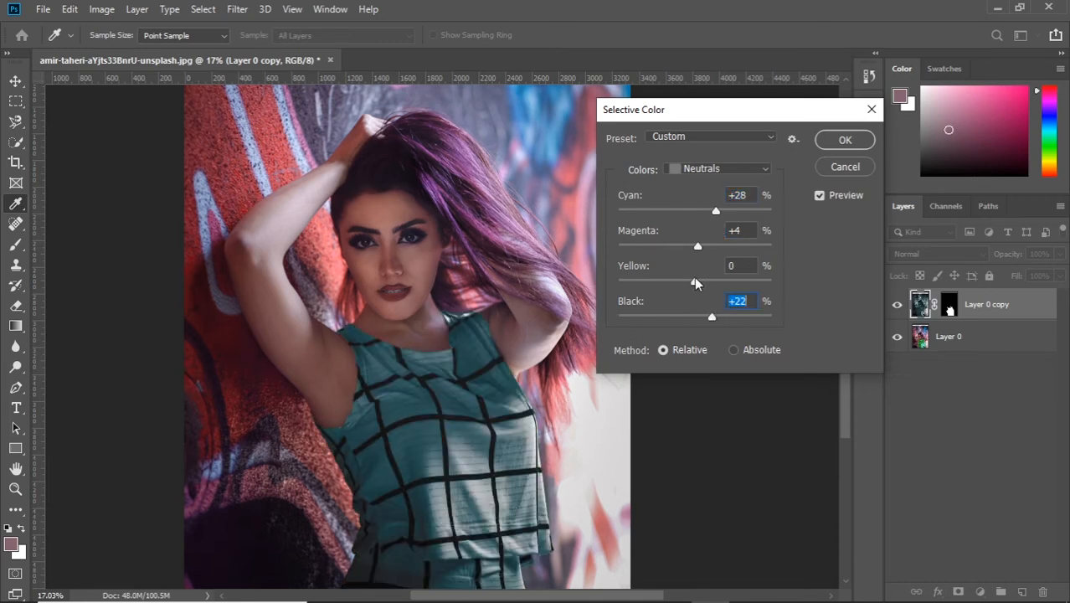
Step: Try a strong yellow shift in the Neutrals, and settle on Cyan -2%, Magenta -13%, Yellow -6% and Black -2%
drag(695, 283, 770, 290)
drag(712, 316, 680, 318)
mouse_move(770, 281)
mouse_down()
mouse_move(689, 289)
mouse_move(768, 287)
mouse_up()
mouse_move(682, 318)
mouse_down()
mouse_move(769, 319)
mouse_move(694, 320)
mouse_up()
drag(767, 282, 690, 286)
mouse_move(698, 248)
mouse_down()
mouse_move(643, 255)
mouse_move(685, 256)
mouse_up()
drag(716, 211, 687, 217)
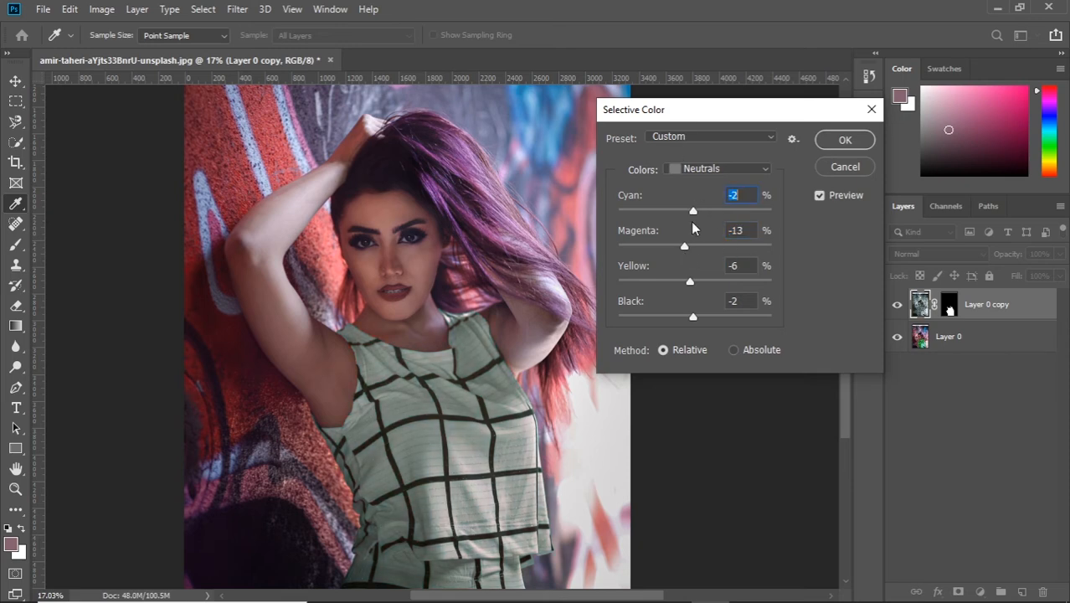
Step: Raise the Neutrals to Yellow +100% and Black +72% and apply the Selective Color adjustment
drag(690, 281, 771, 281)
drag(694, 318, 751, 319)
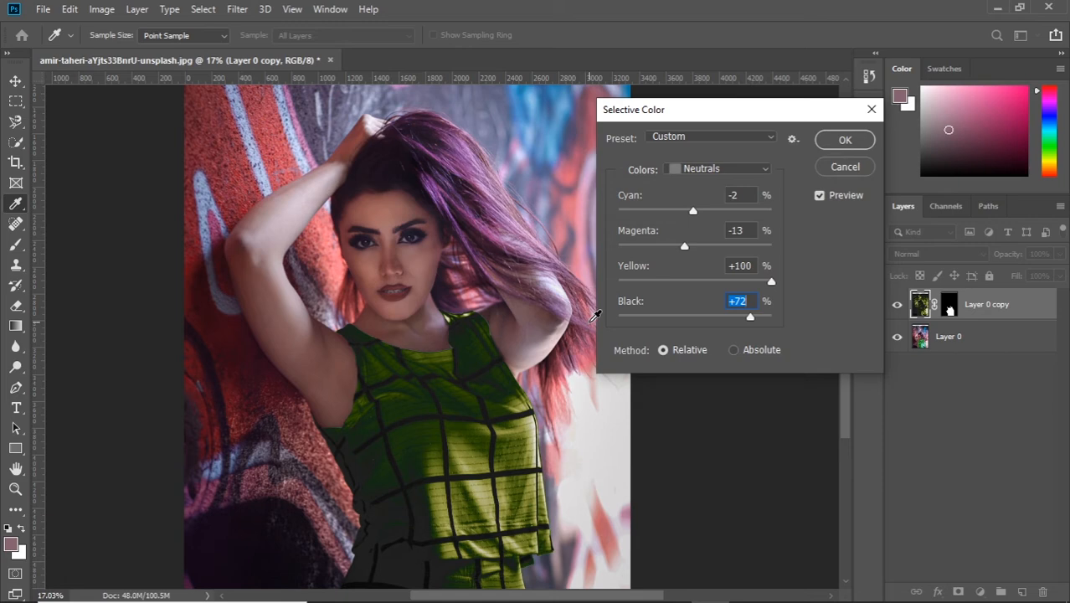
click(845, 140)
Step: Open Color Balance on Layer 0 copy and set the Highlights to -100 on Cyan–Red and +100 on Magenta–Green
click(103, 9)
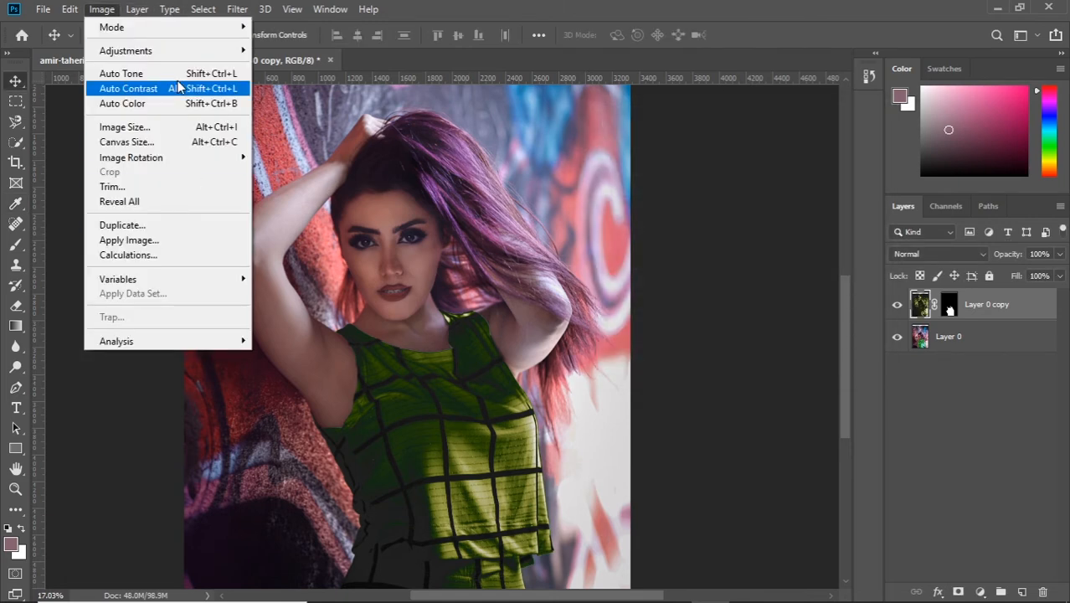
mouse_move(186, 55)
click(318, 147)
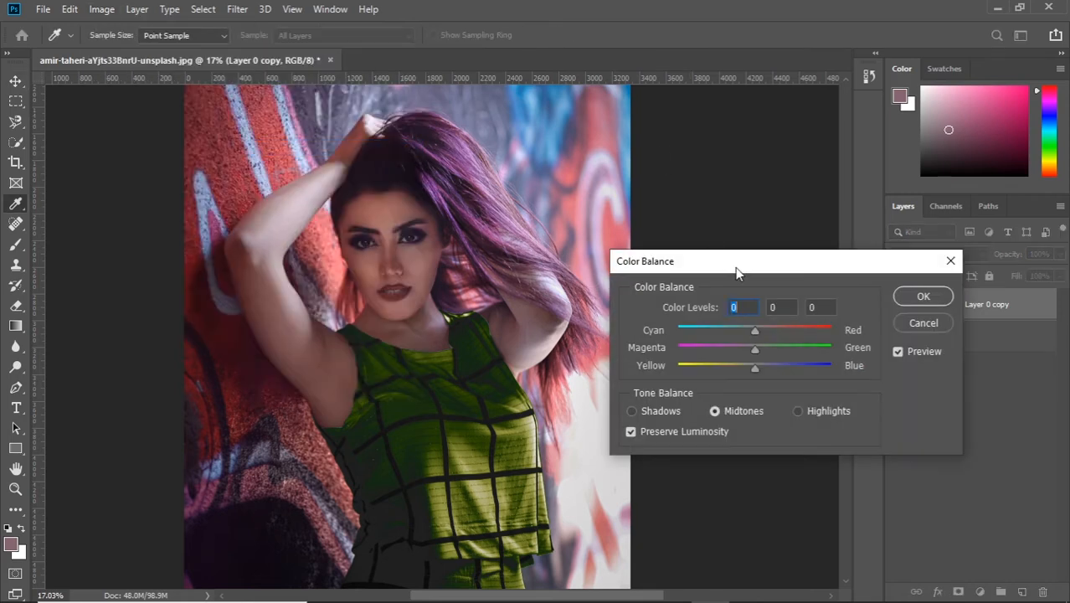
drag(737, 261, 720, 165)
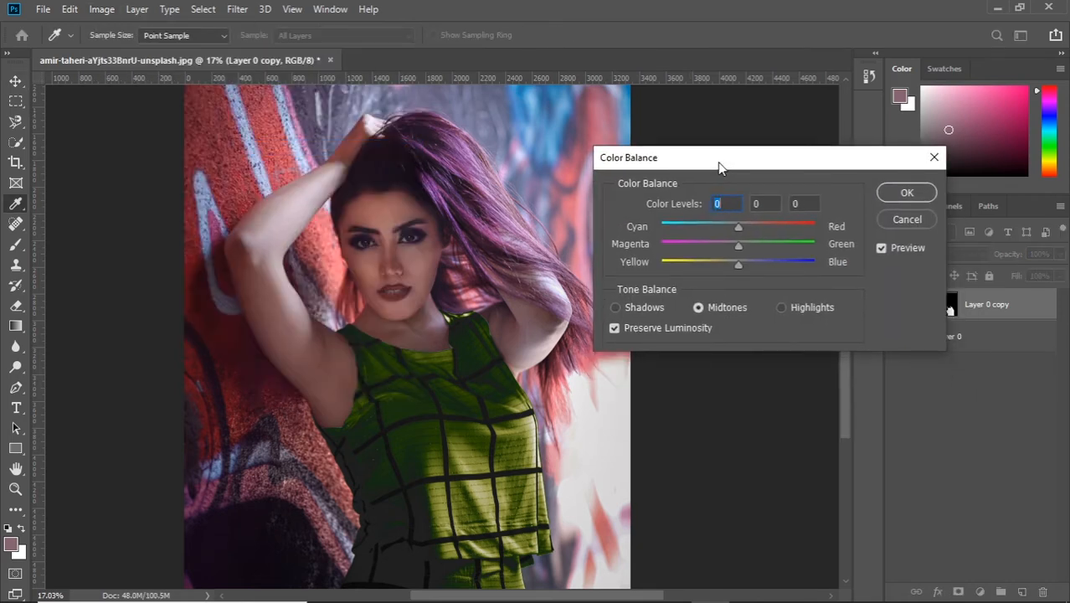
click(781, 308)
drag(738, 245, 816, 245)
drag(738, 226, 662, 226)
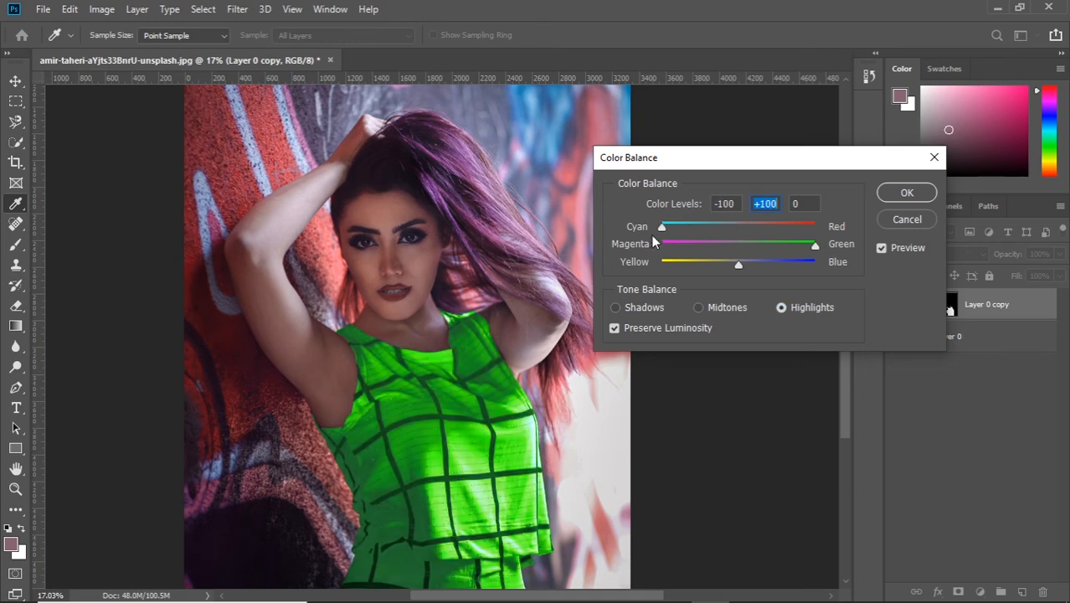
Step: Set the Highlights to Cyan–Red -17 and Magenta–Green +9 with a slight shift toward blue, and apply the Color Balance
drag(738, 264, 802, 265)
mouse_move(816, 246)
mouse_down()
mouse_move(662, 245)
mouse_move(676, 227)
mouse_move(824, 228)
mouse_move(791, 227)
mouse_move(811, 227)
mouse_up()
drag(662, 246, 746, 246)
drag(811, 227, 725, 227)
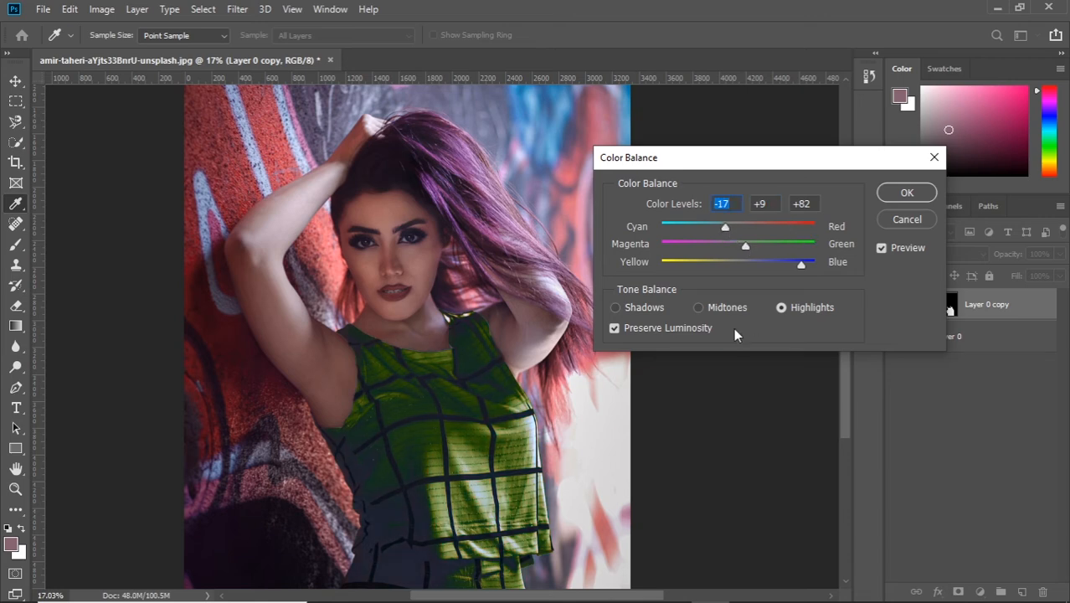
drag(803, 264, 758, 265)
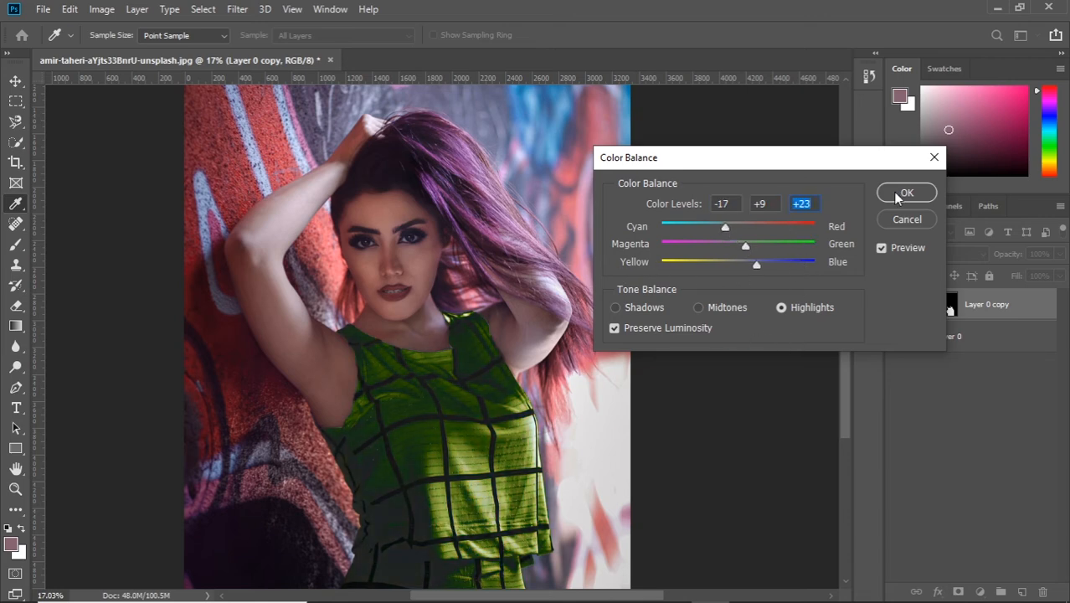
click(616, 308)
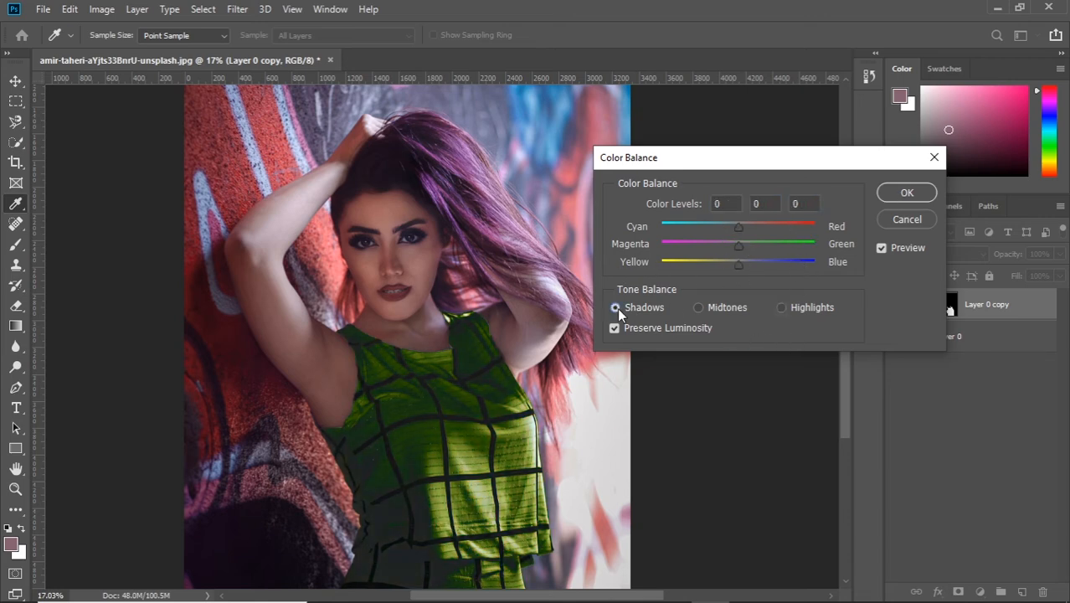
click(906, 191)
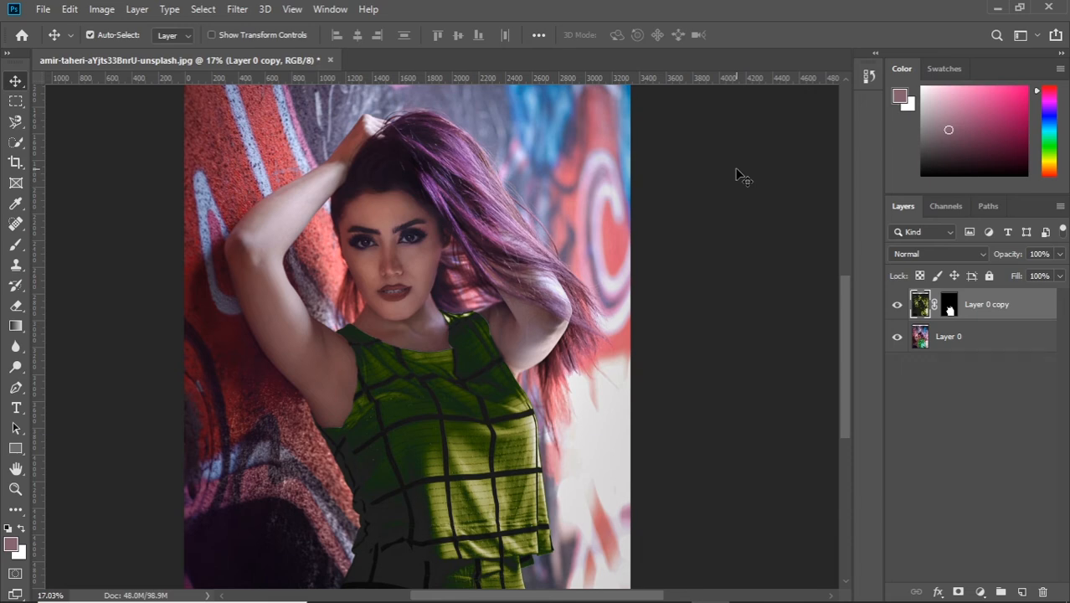
Step: Duplicate the masked Layer 0 copy as Layer 0 copy 2 and hide Layer 0 copy
click(896, 307)
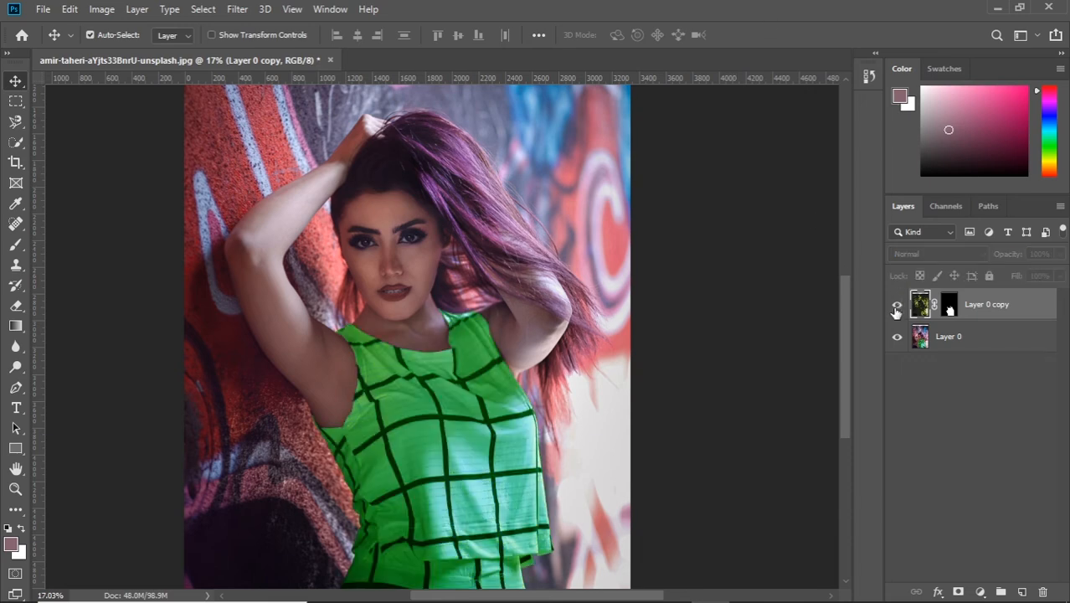
click(896, 307)
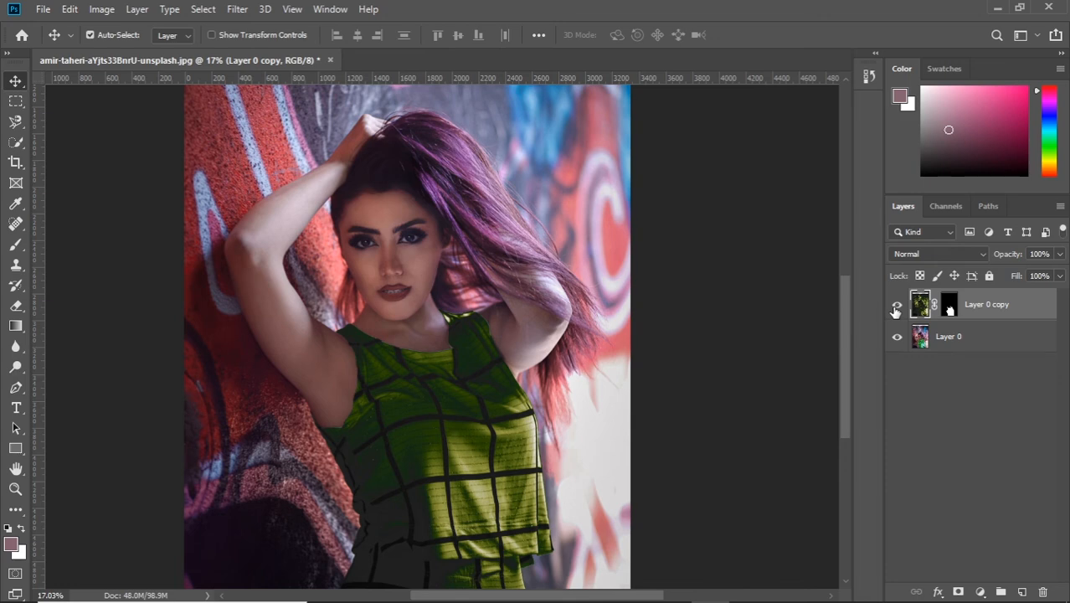
click(896, 308)
click(894, 308)
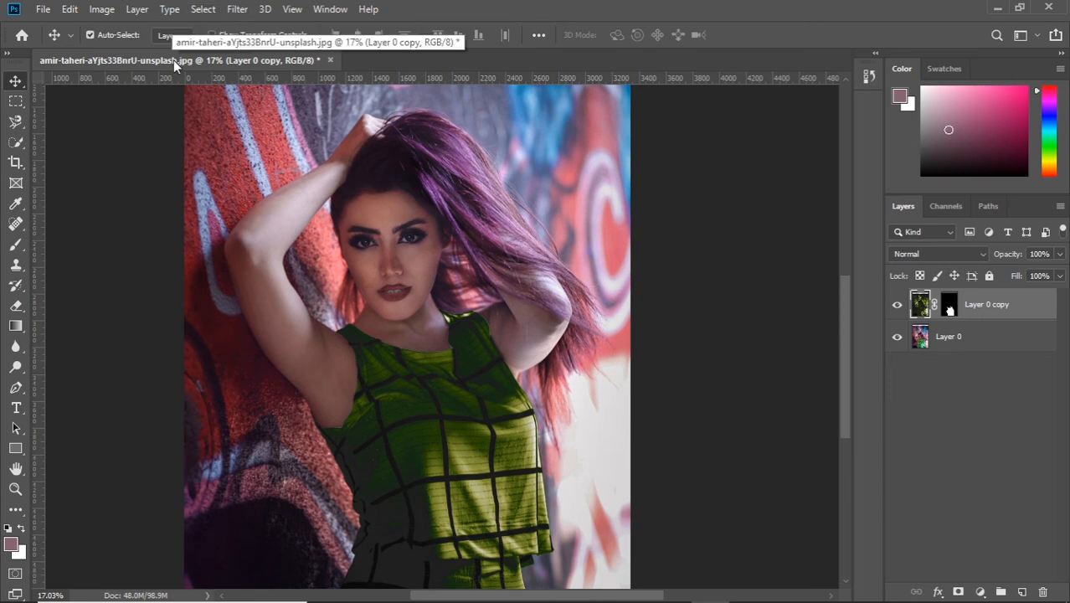
click(136, 9)
click(197, 72)
click(664, 149)
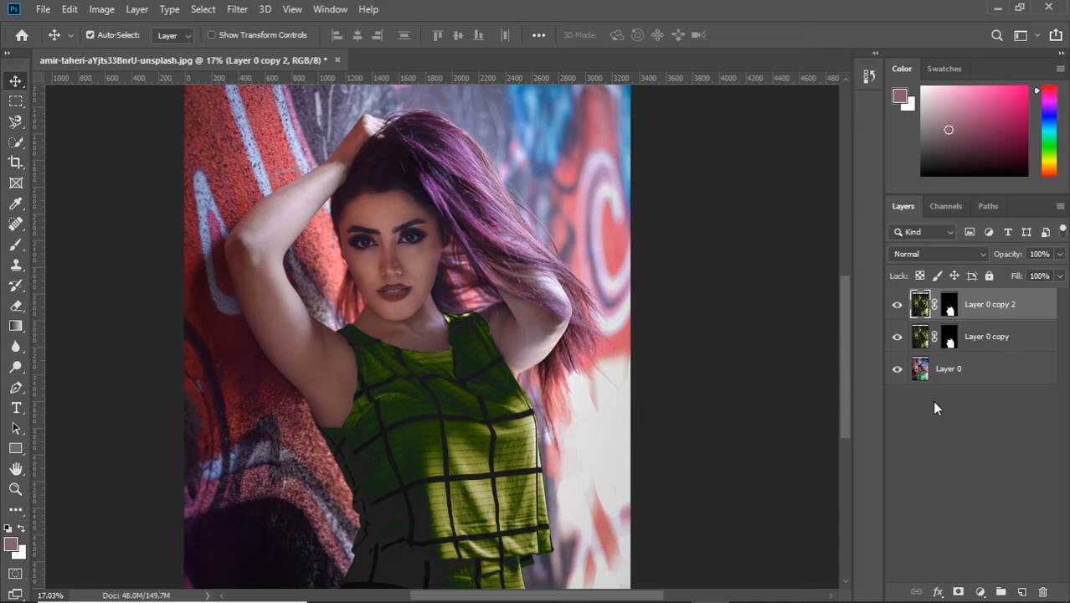
click(897, 336)
Step: Open Hue/Saturation on Layer 0 copy 2 and set Hue to +85, Saturation to -88 and Lightness to -100
click(137, 10)
click(360, 132)
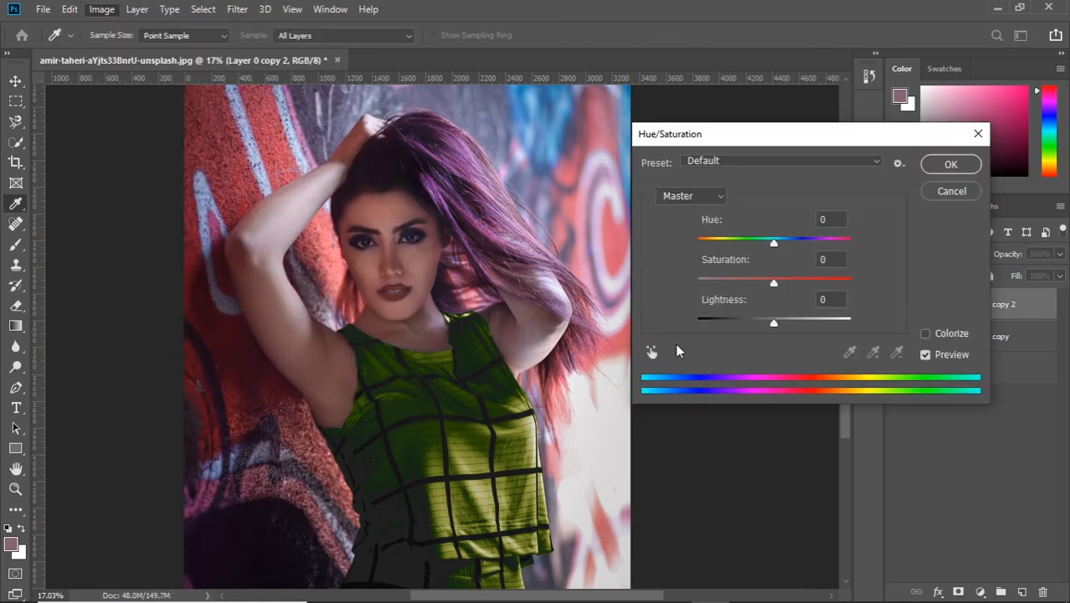
drag(772, 139, 693, 91)
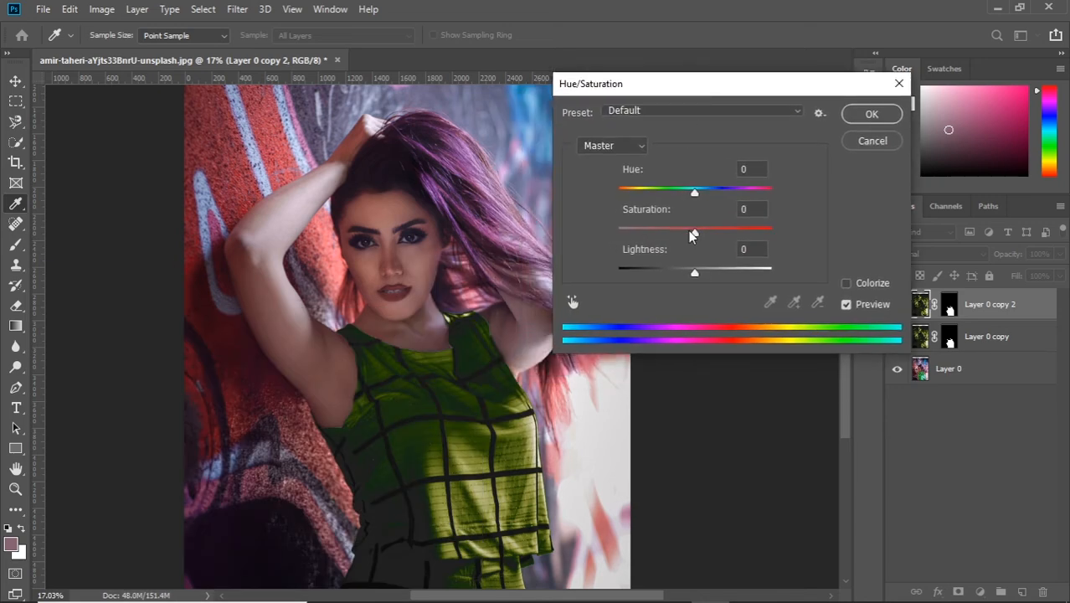
drag(694, 192, 741, 190)
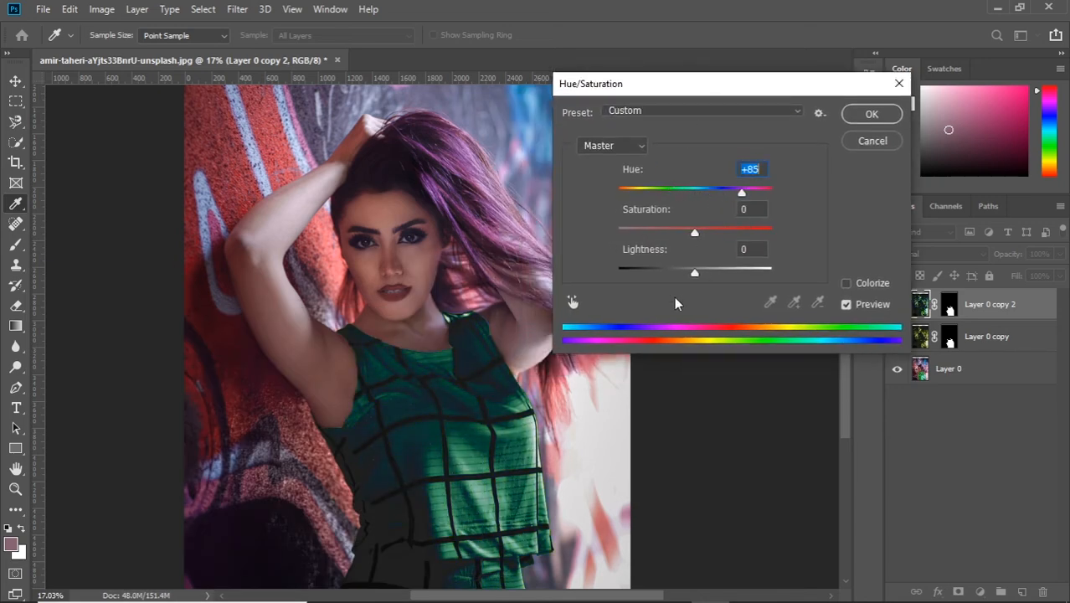
drag(694, 232, 629, 233)
drag(694, 272, 616, 274)
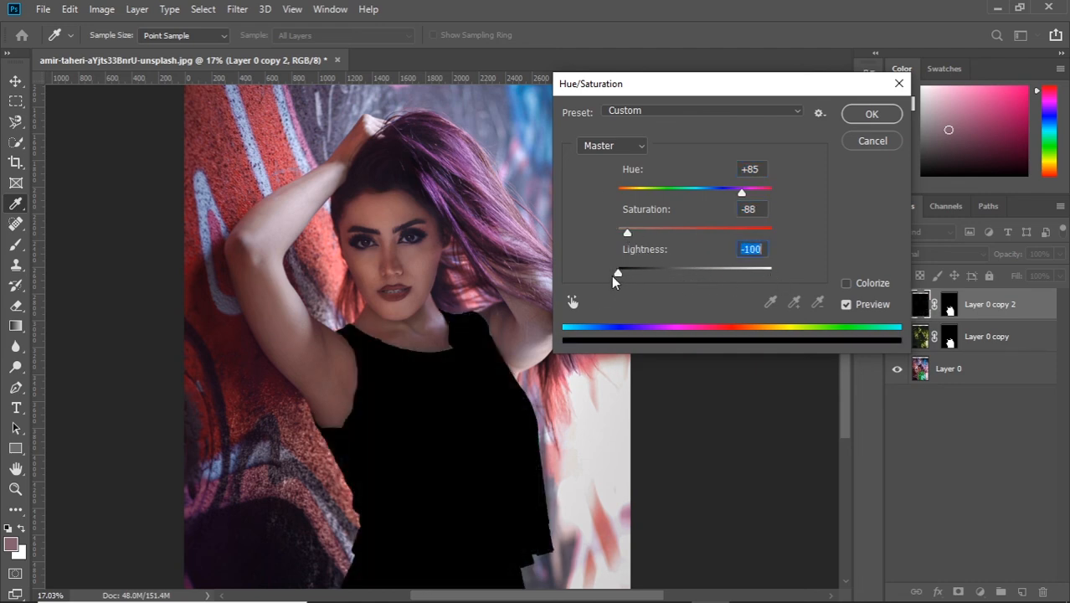
Step: Set Hue to +110, Saturation to +47 and Lightness to -20 for the top, and apply the Hue/Saturation adjustment
drag(627, 235, 765, 232)
drag(618, 273, 701, 274)
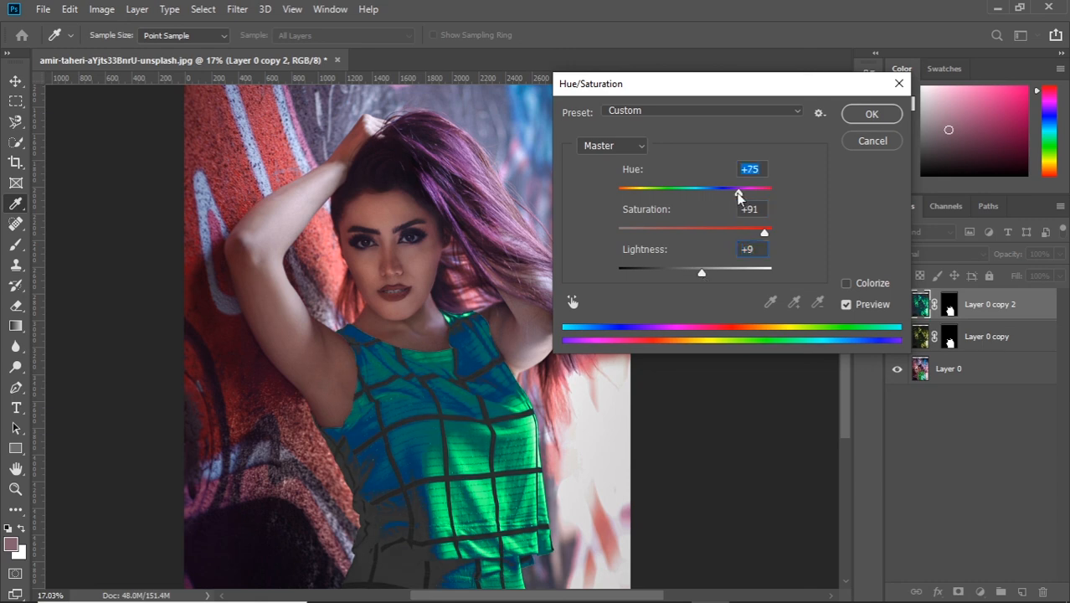
drag(741, 191, 688, 192)
drag(764, 234, 694, 234)
drag(688, 192, 749, 196)
drag(694, 234, 732, 240)
drag(702, 274, 679, 293)
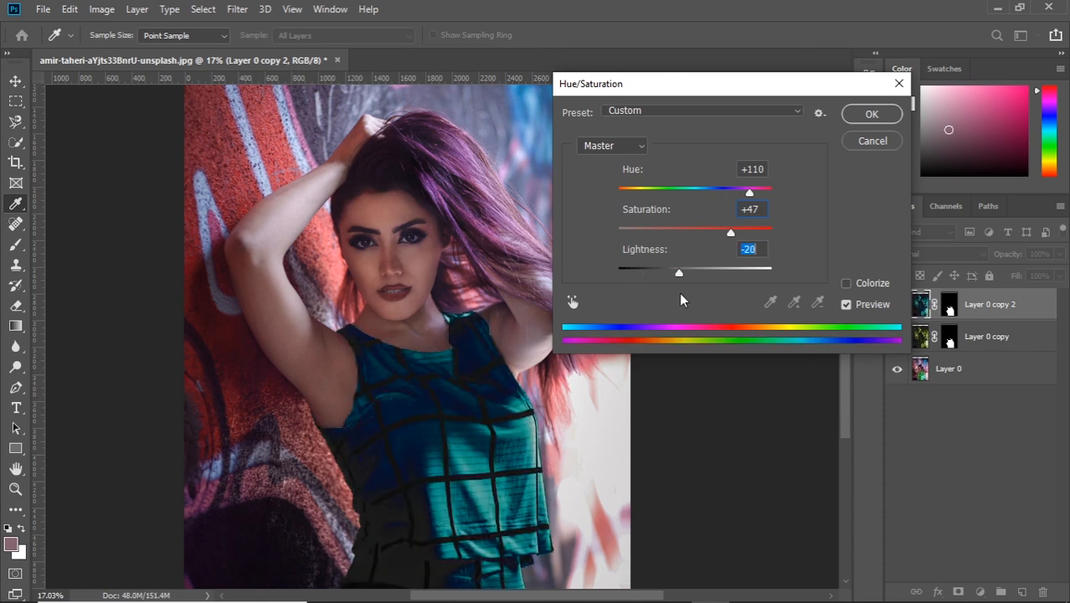
click(879, 119)
Step: Toggle the visibility of Layer 0 copy 2 and Layer 0 copy to compare the recolored tops with the original
key(v)
click(898, 304)
click(899, 306)
click(899, 338)
click(899, 306)
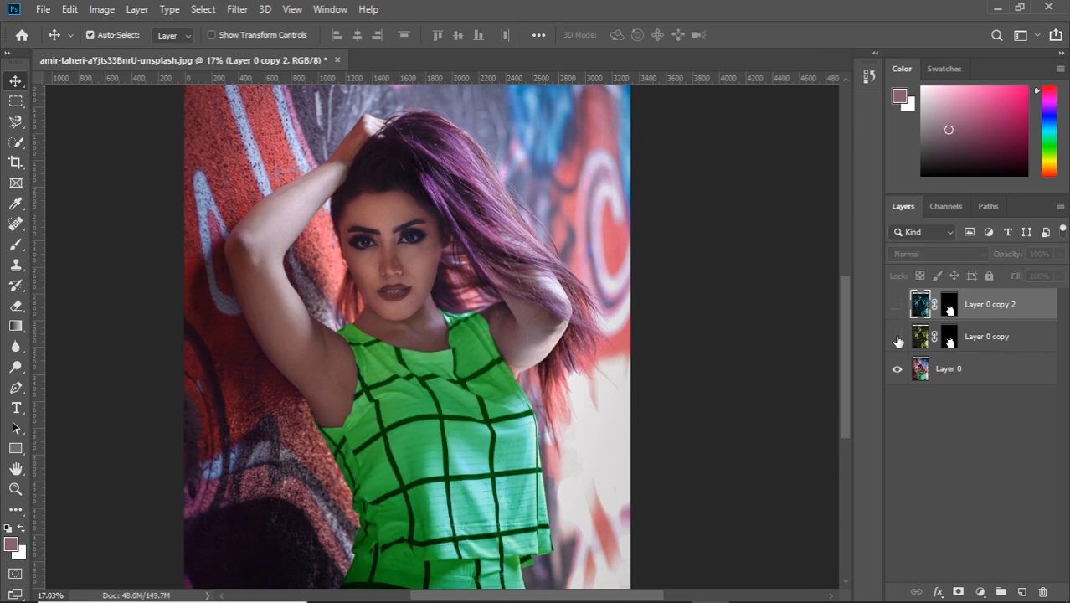
click(898, 339)
click(899, 305)
click(898, 304)
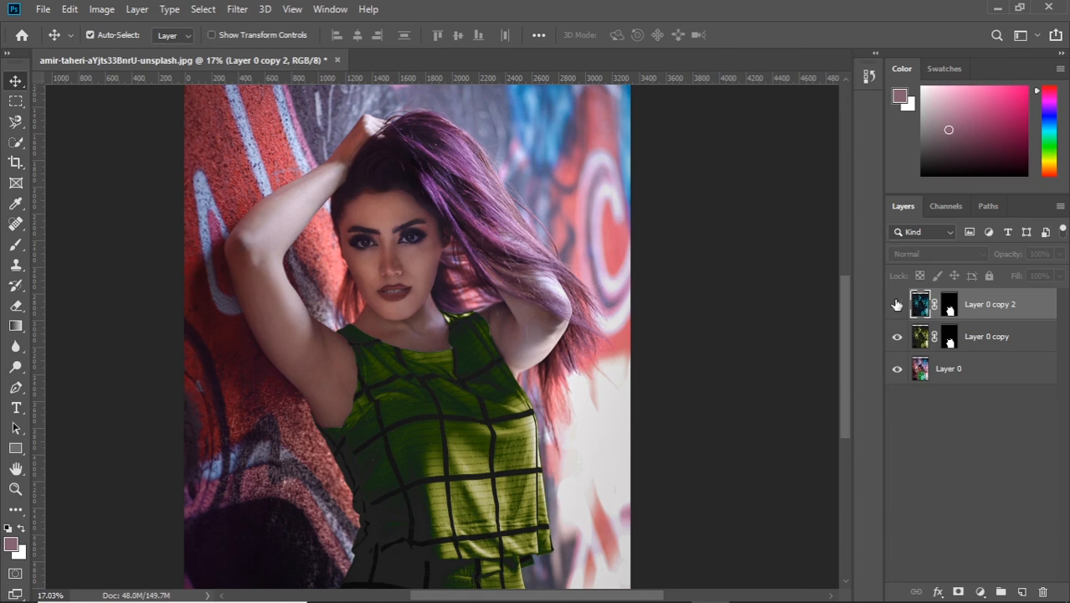
click(898, 305)
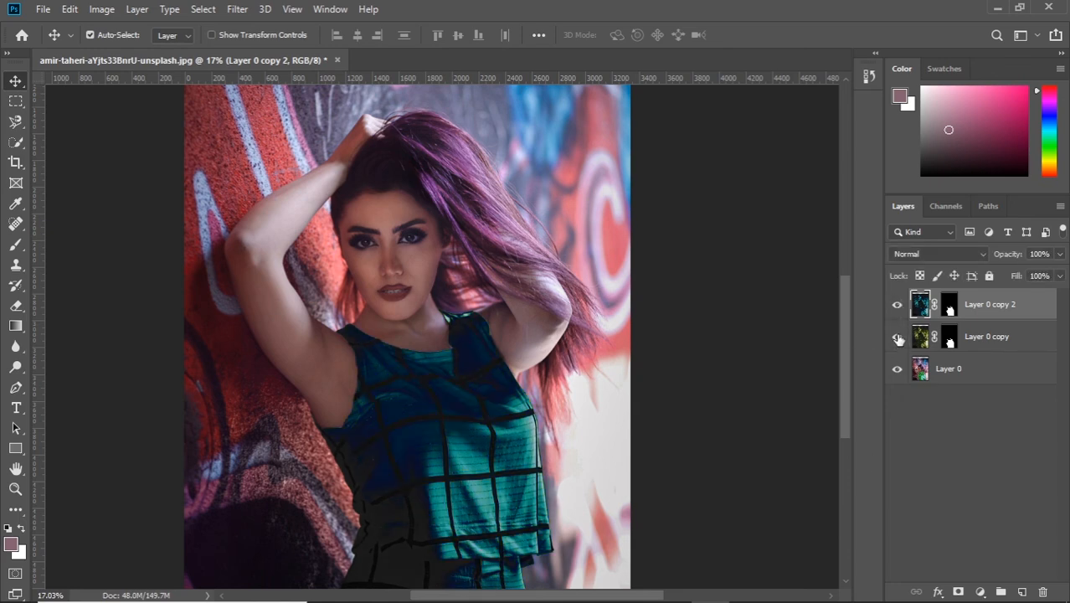